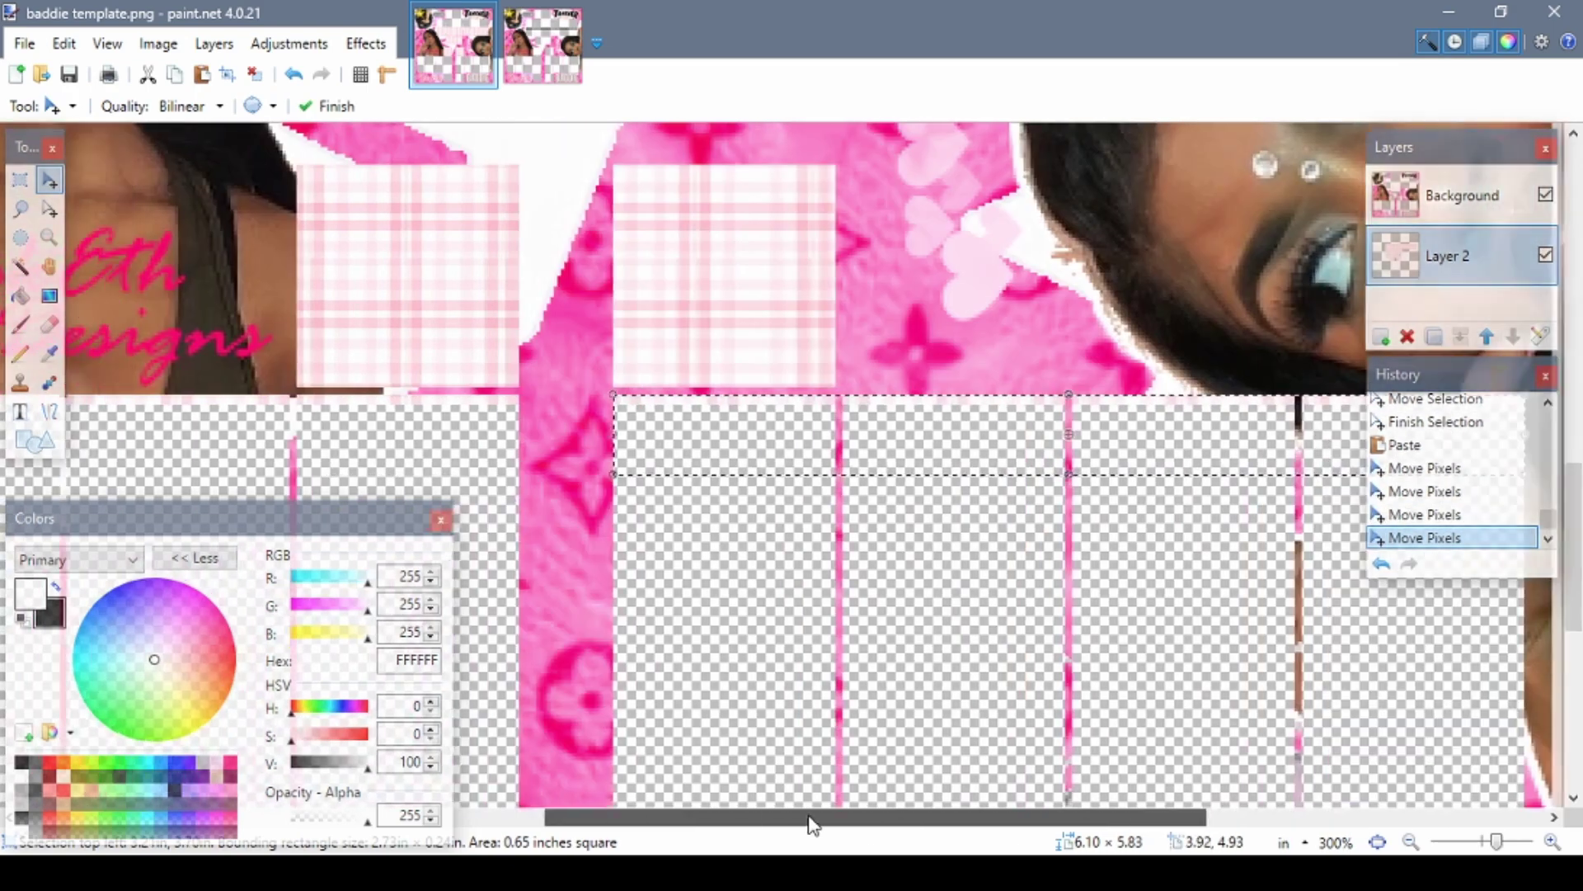
- Finish placing the strip along the upper edge of the leg panels and deselect it
scroll(916, 428, "up", 10)
key("ctrl+d")
left_click(554, 75)
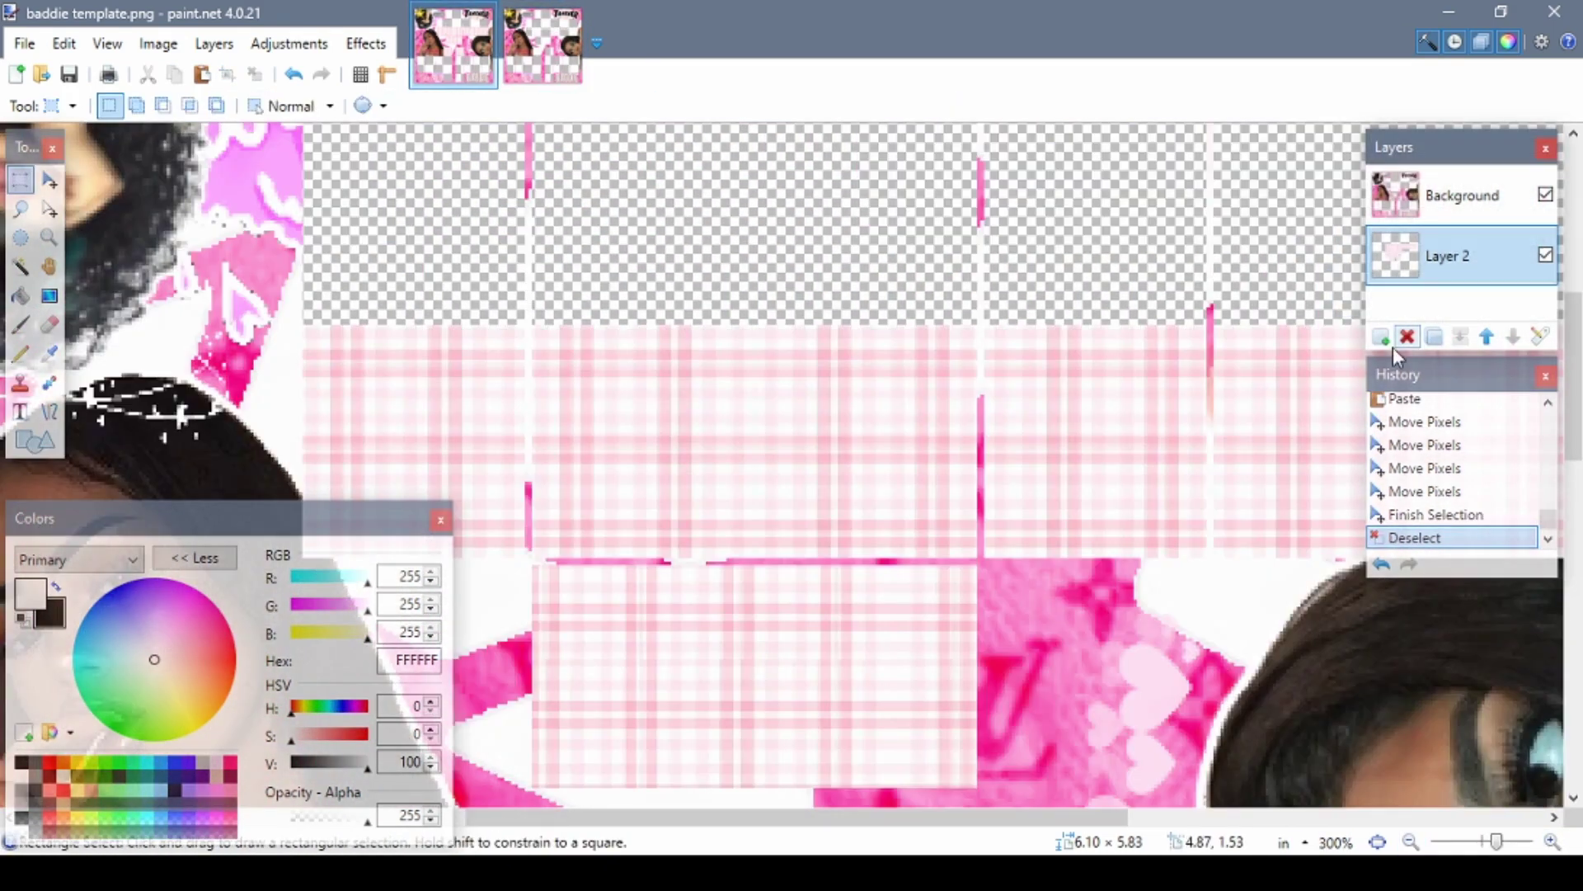
- Add a new layer, paste the dotted trim strip along the upper edge of the torso plaid, and deselect it
left_click(1382, 337)
key("ctrl+v")
left_click_drag(997, 382, 549, 343)
key("ctrl+z")
key("ctrl+minus")
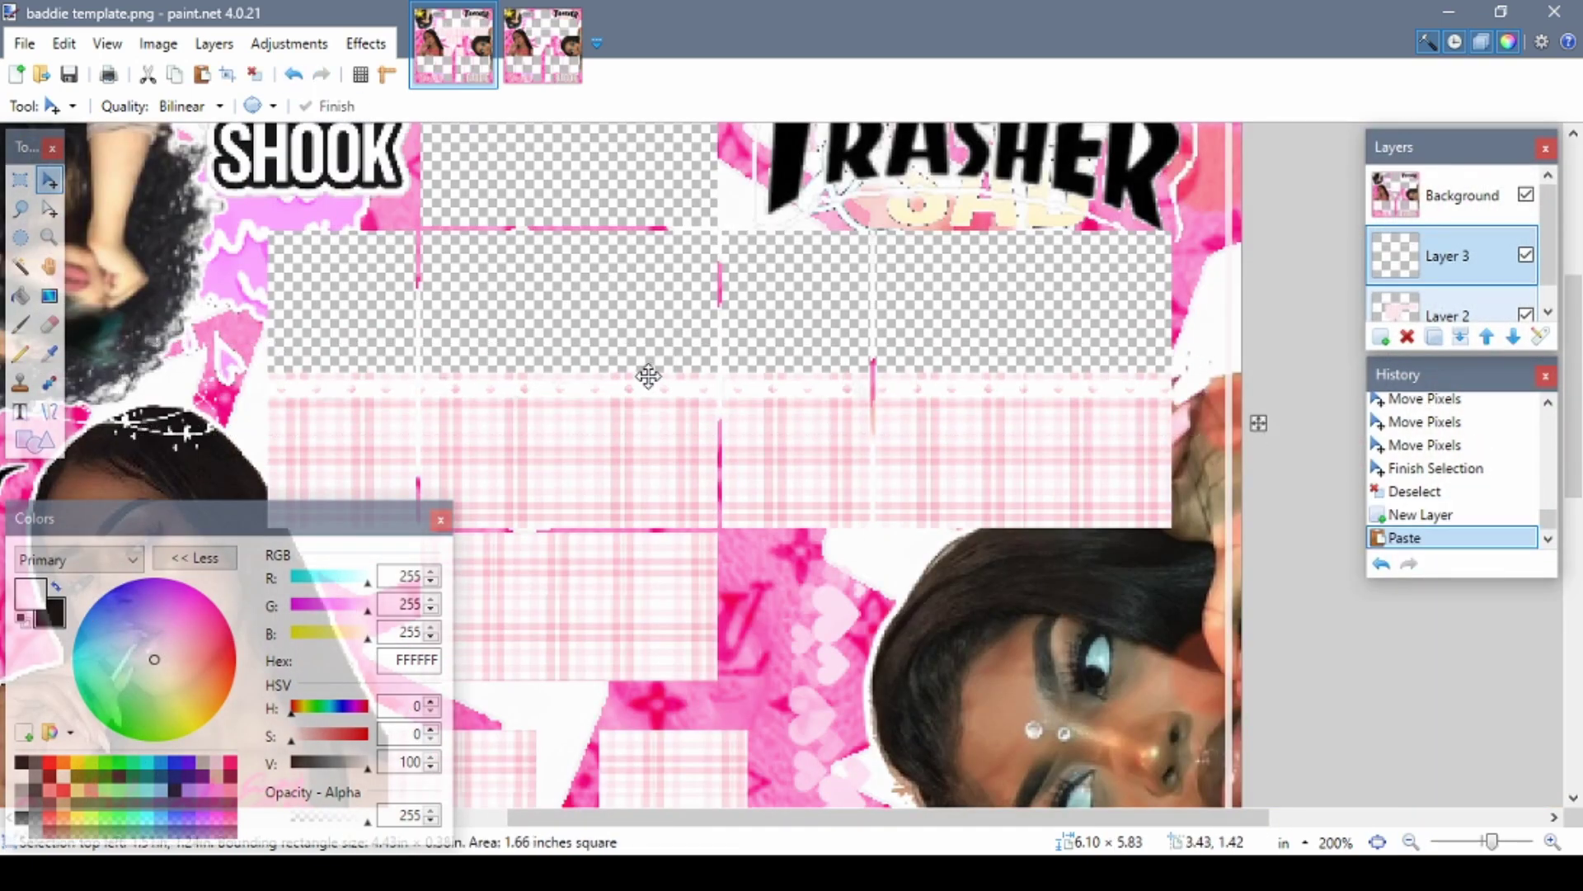
key("ctrl+plus")
key("ctrl+plus")
key("ctrl+plus")
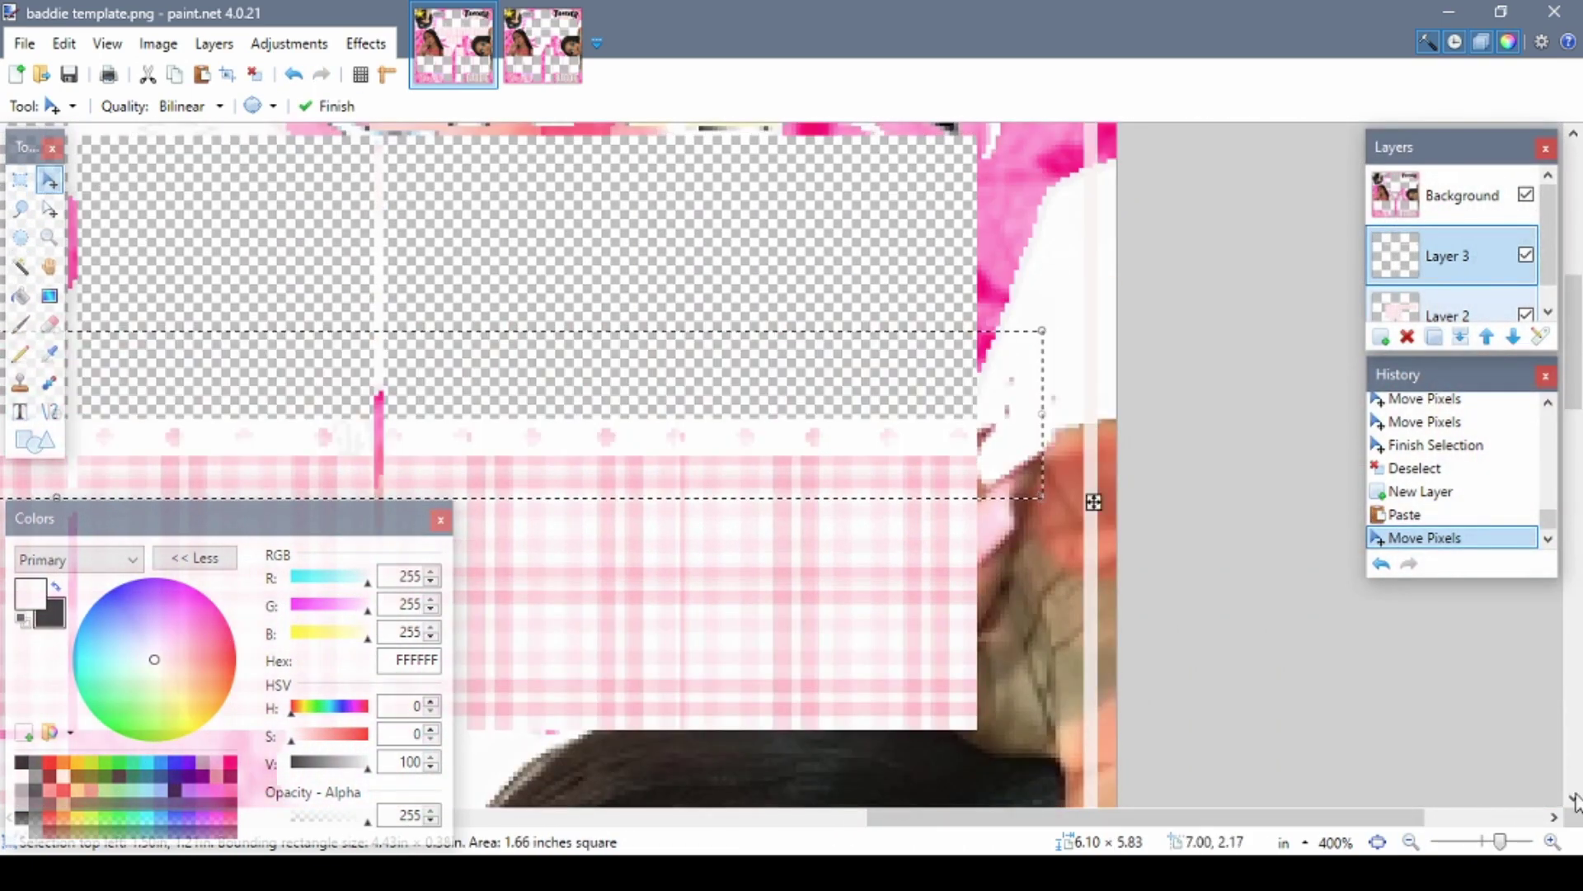
scroll(775, 363, "left", 3)
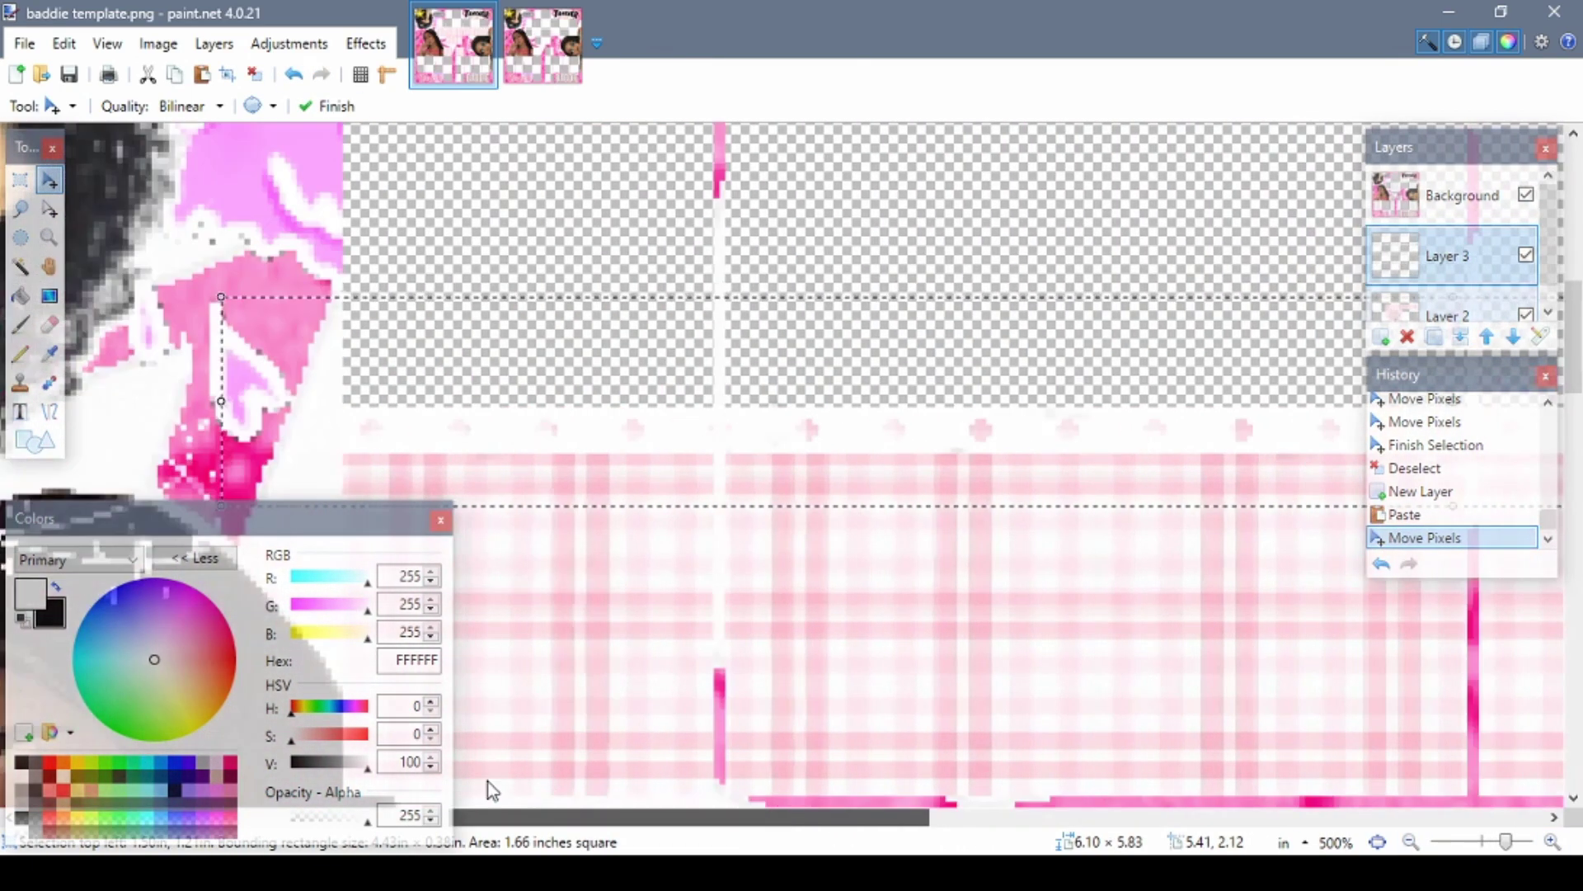
left_click(1411, 842)
left_click(1411, 841)
key("ctrl+d")
- Apply a black Outline Object effect with radius 1 and strength 1 to the dotted trim, and set the layer opacity to 111
key("s")
left_click(1411, 842)
left_click(365, 43)
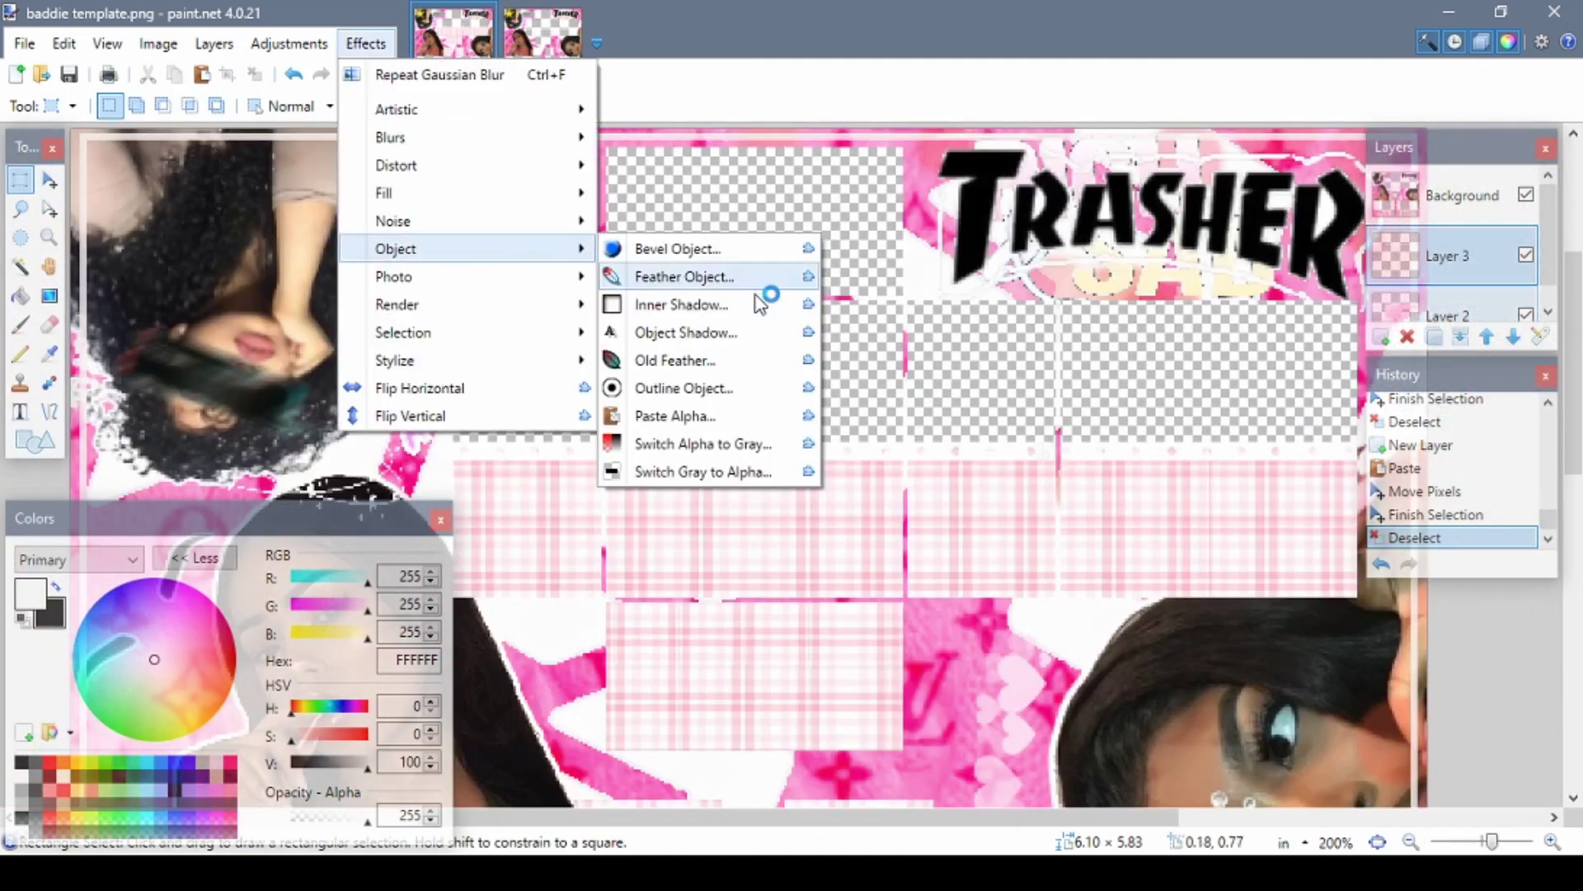
left_click(775, 379)
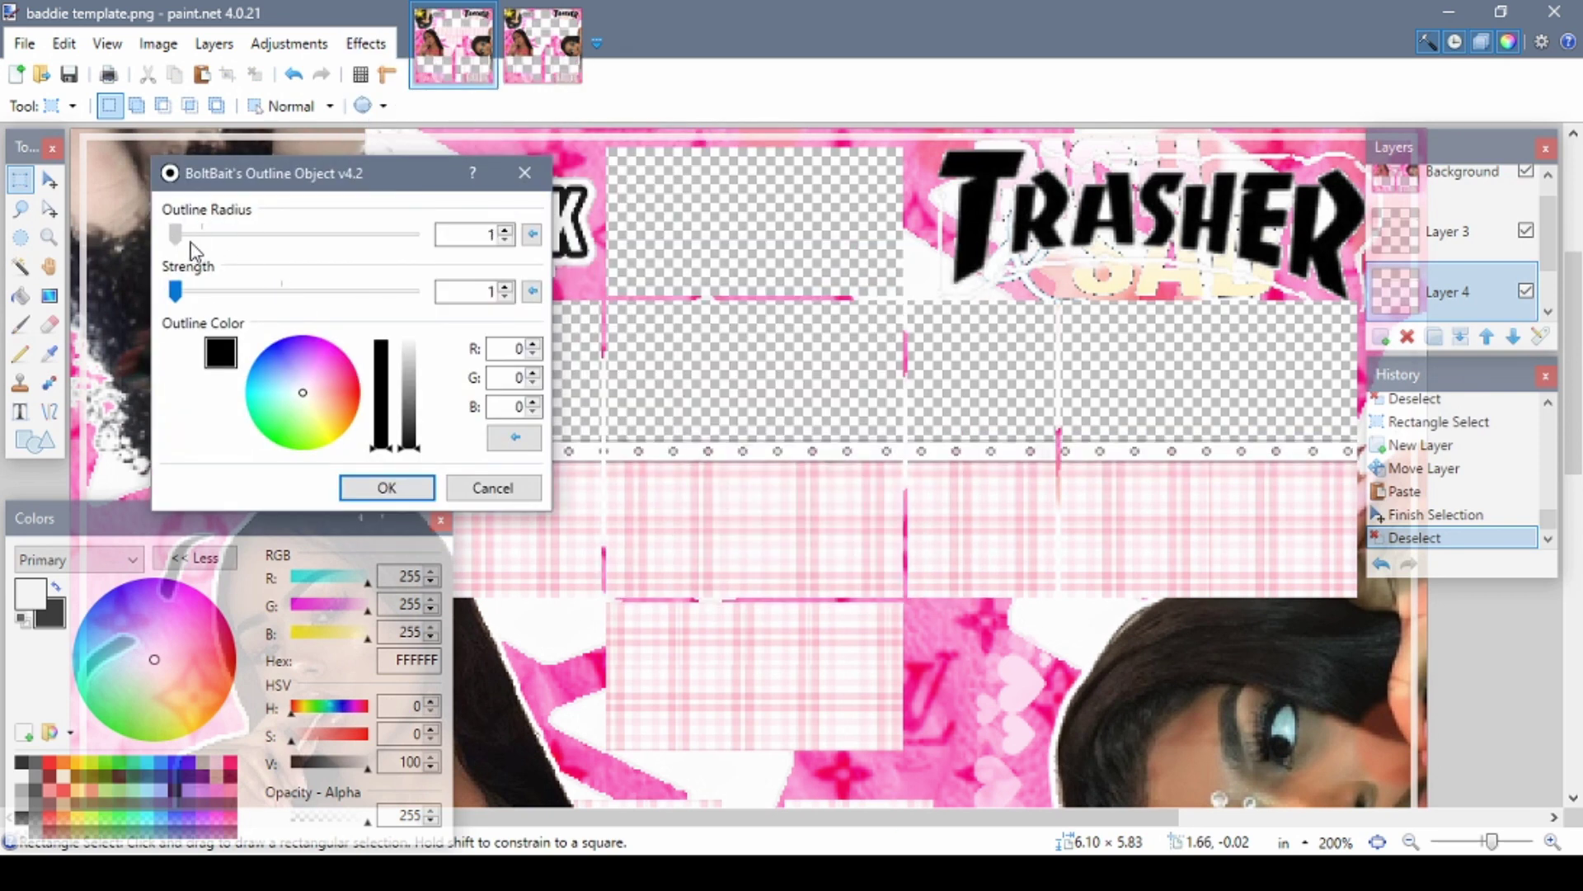
left_click(387, 487)
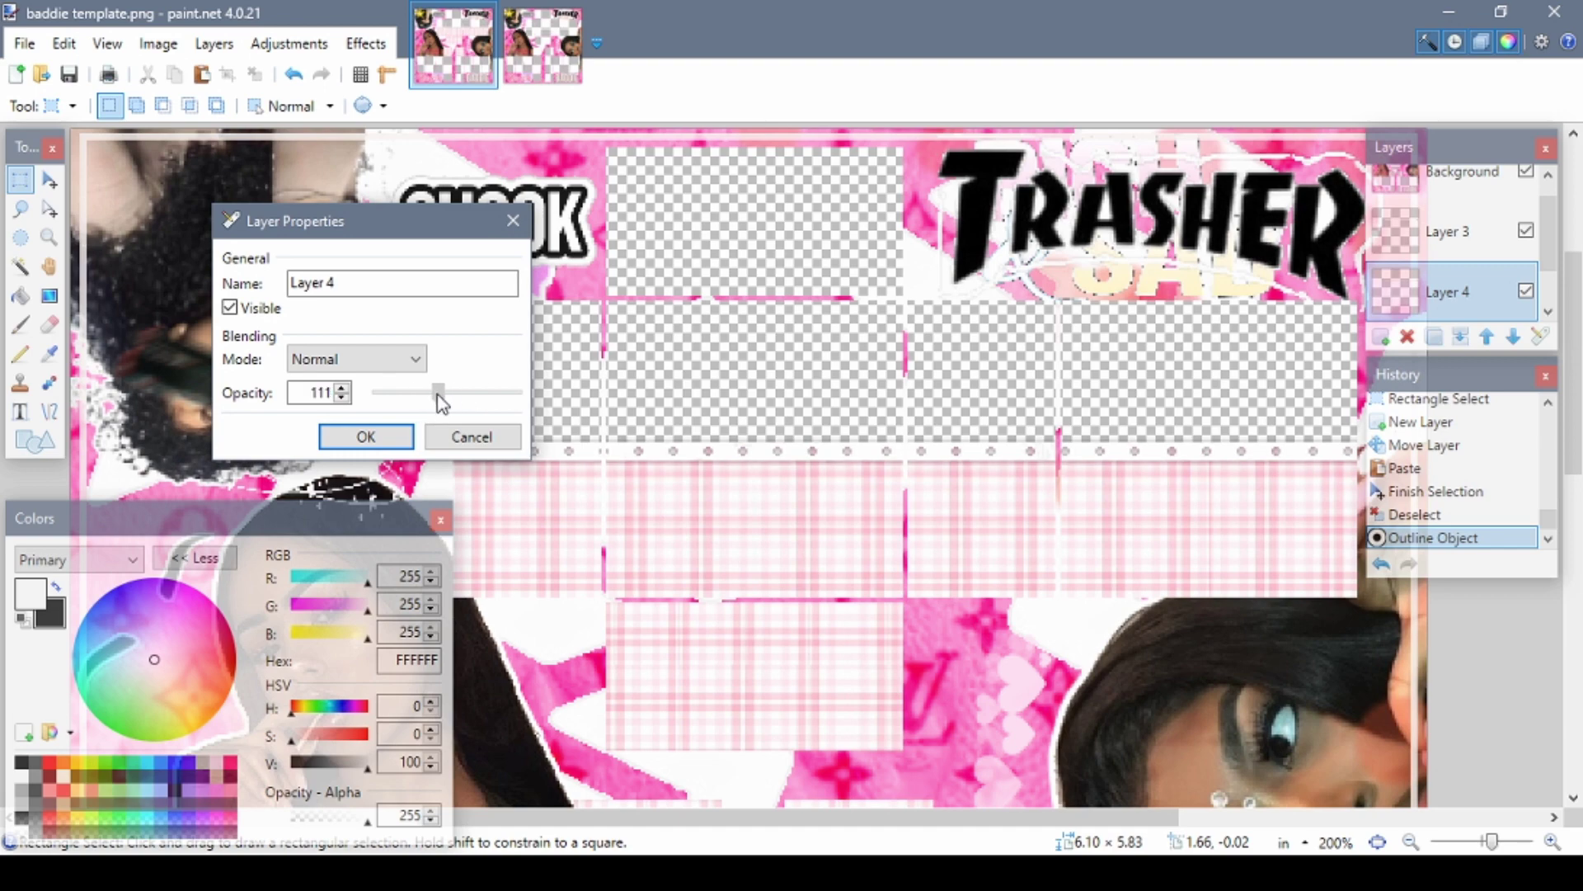
left_click(366, 436)
- Erase the rectangular area directly above the dotted trim on Layer 4
left_click_drag(408, 375, 1386, 445)
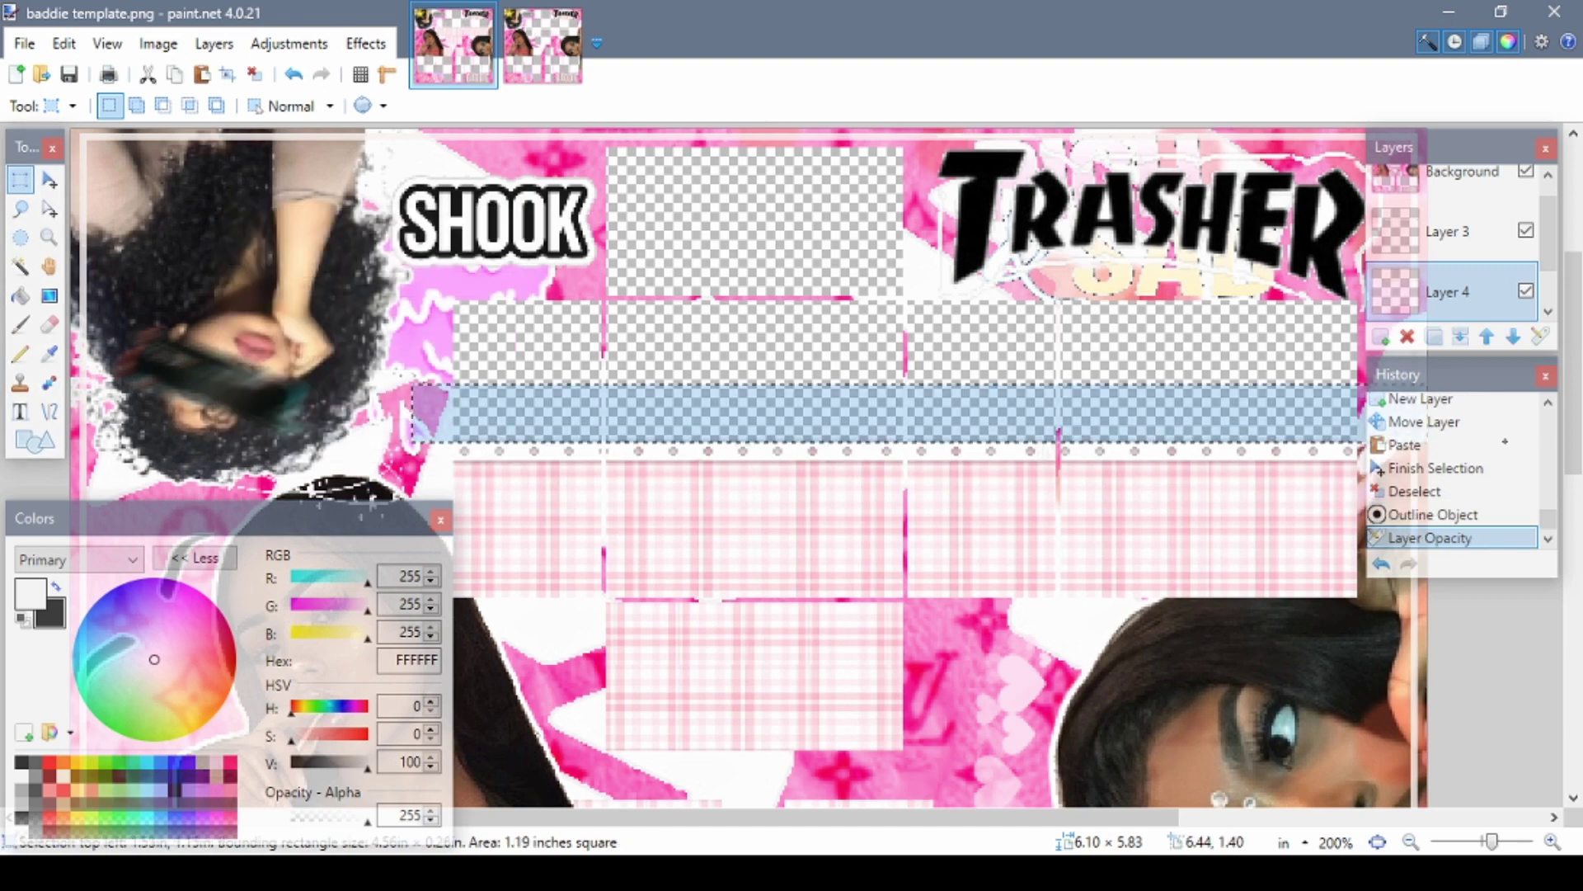
key("Delete")
scroll(1554, 843, "right", 1)
left_click(1550, 841)
scroll(891, 594, "up", 2)
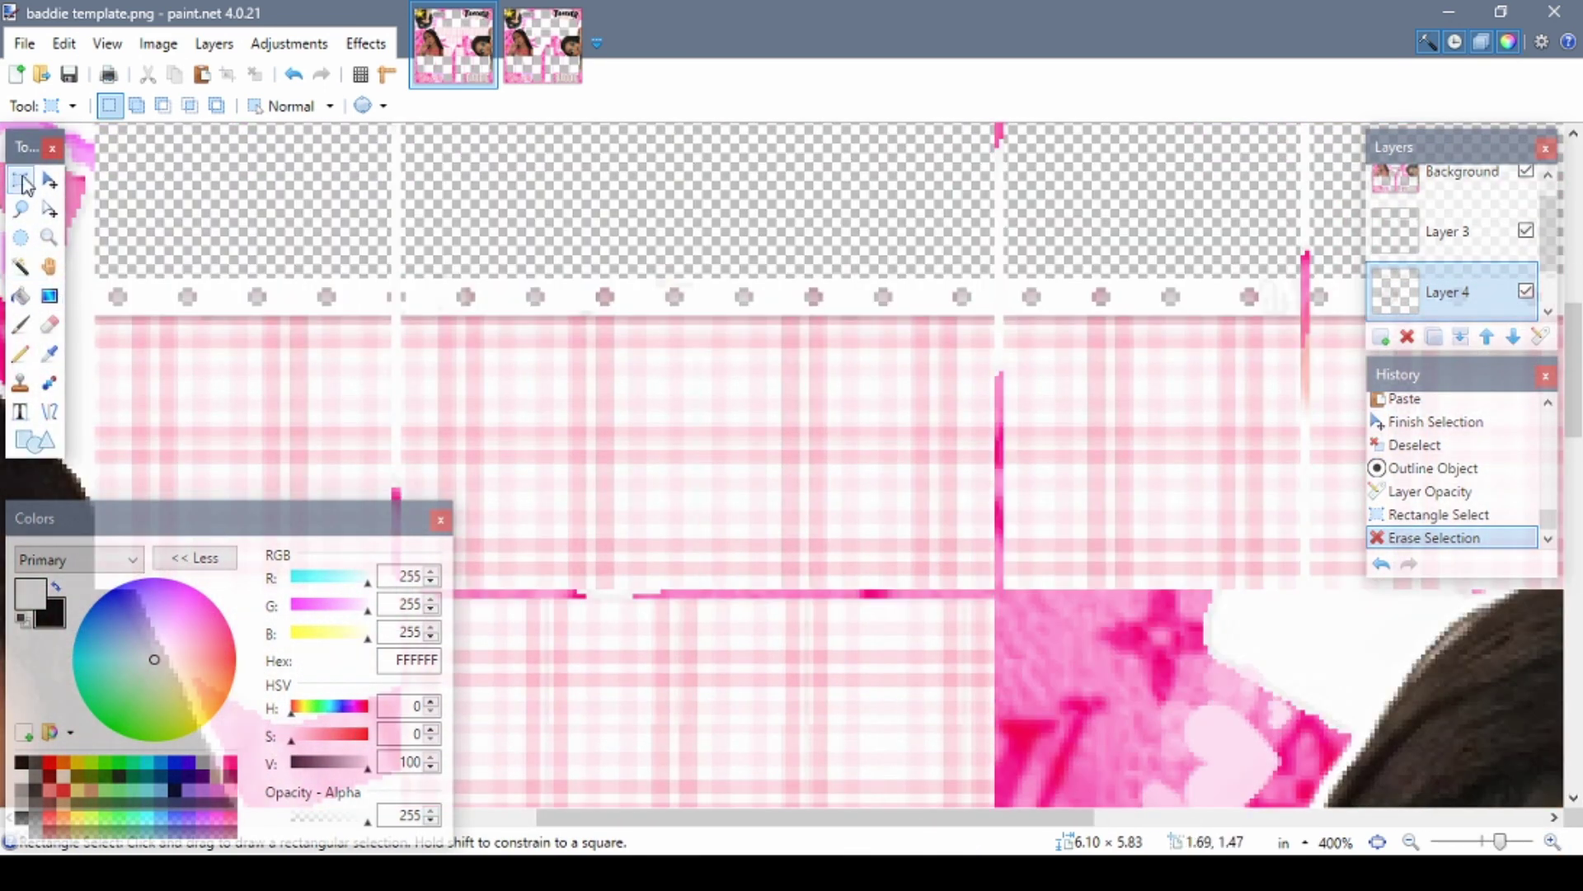
scroll(876, 424, "down", 3)
scroll(159, 181, "up", 3)
- Open the image "Pink Barbie 2-piece .png" from the USB20FD (E:) drive
key("ctrl+o")
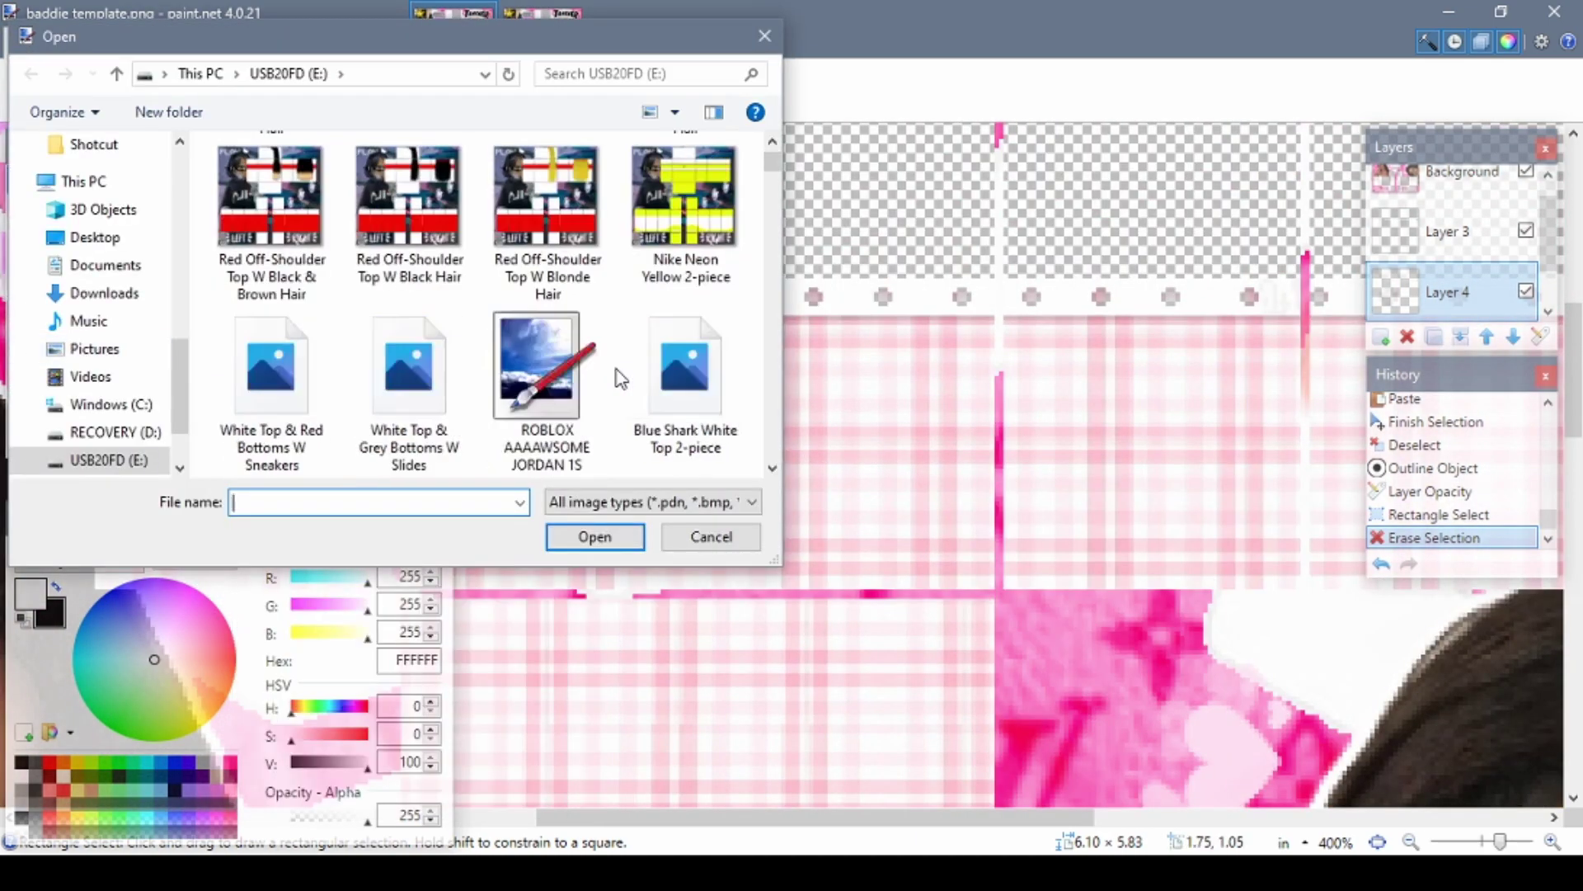
scroll(618, 371, "down", 3)
left_click(410, 330)
left_click(594, 537)
- Copy the area around the triangular torso cutout and paste it onto a new layer in baddie template.png
left_click(1552, 841)
left_click_drag(975, 316, 1081, 395)
key("ctrl+Tab")
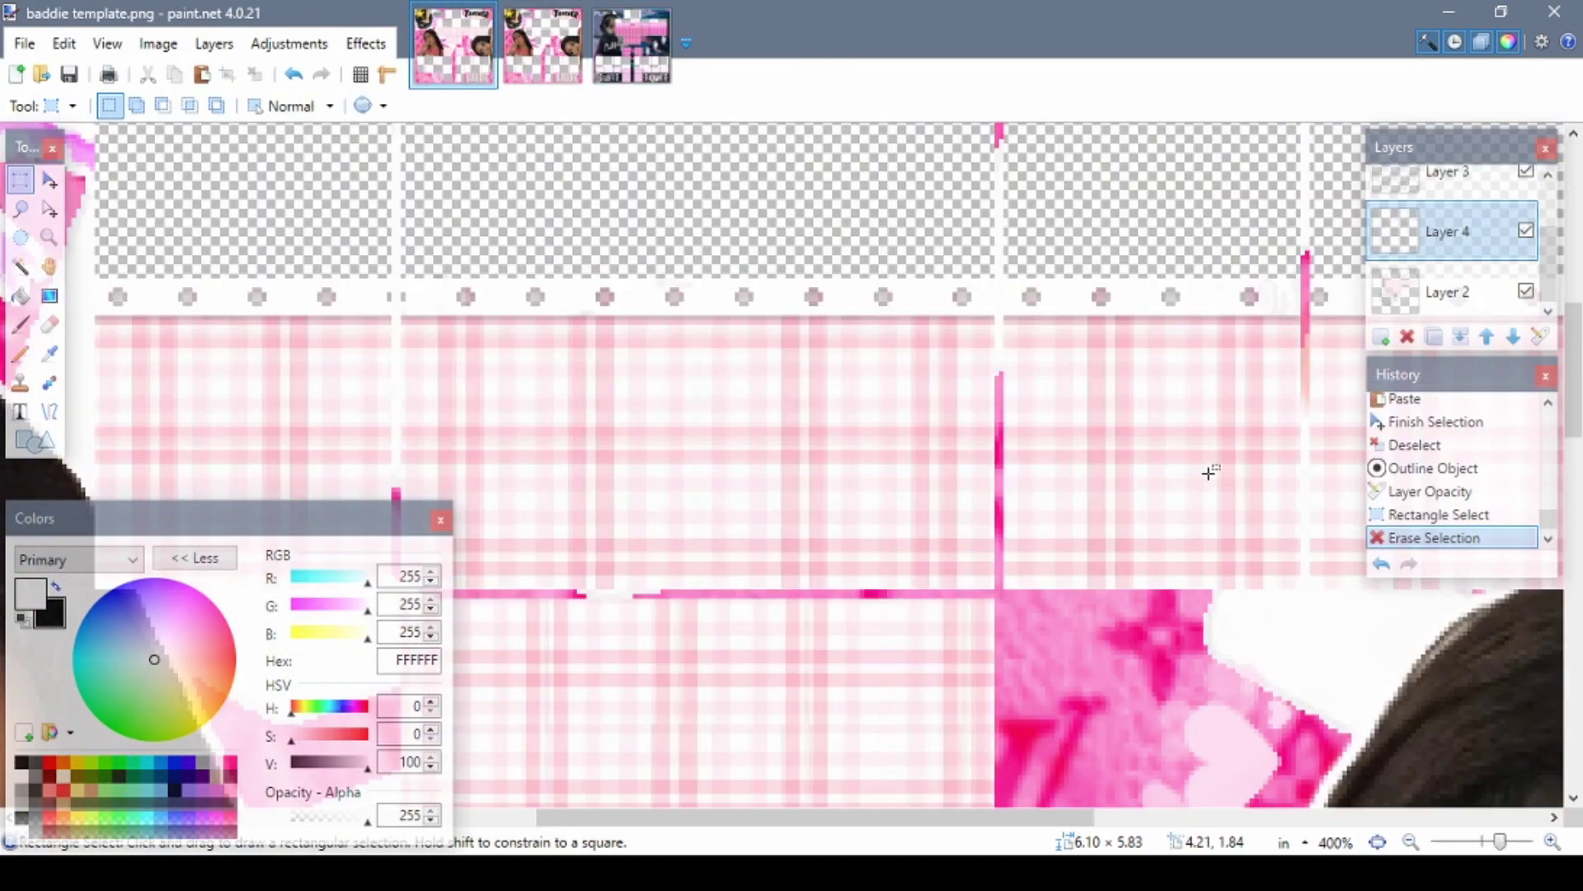
left_click(1407, 340)
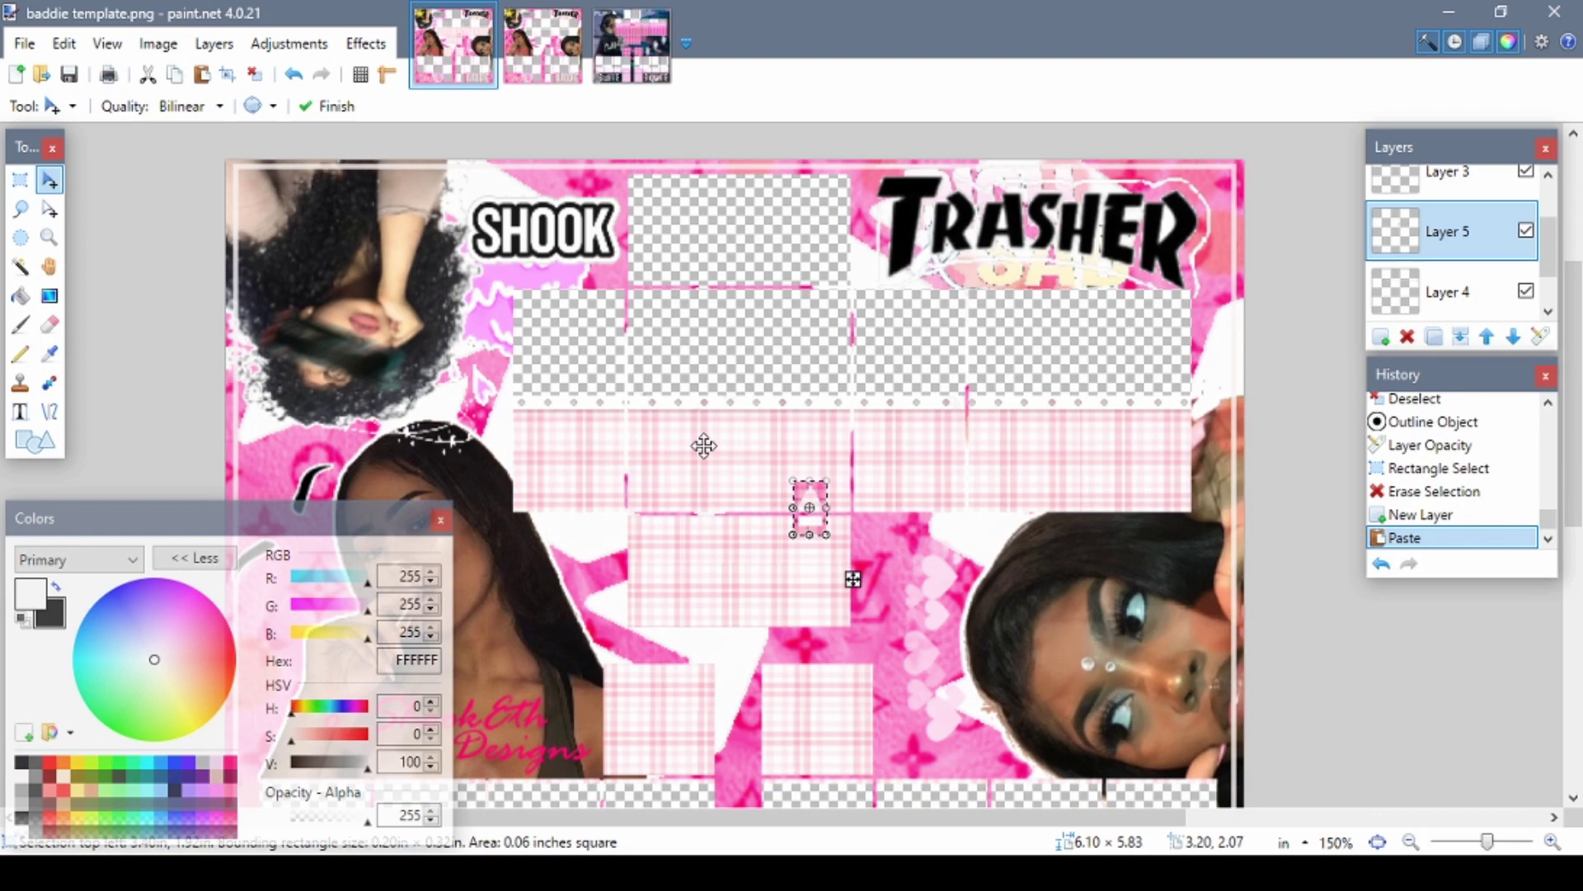
- Copy the cutout at the leg from Pink Barbie 2-piece .png and bring it into baddie template.png
key("ctrl+shift+Tab")
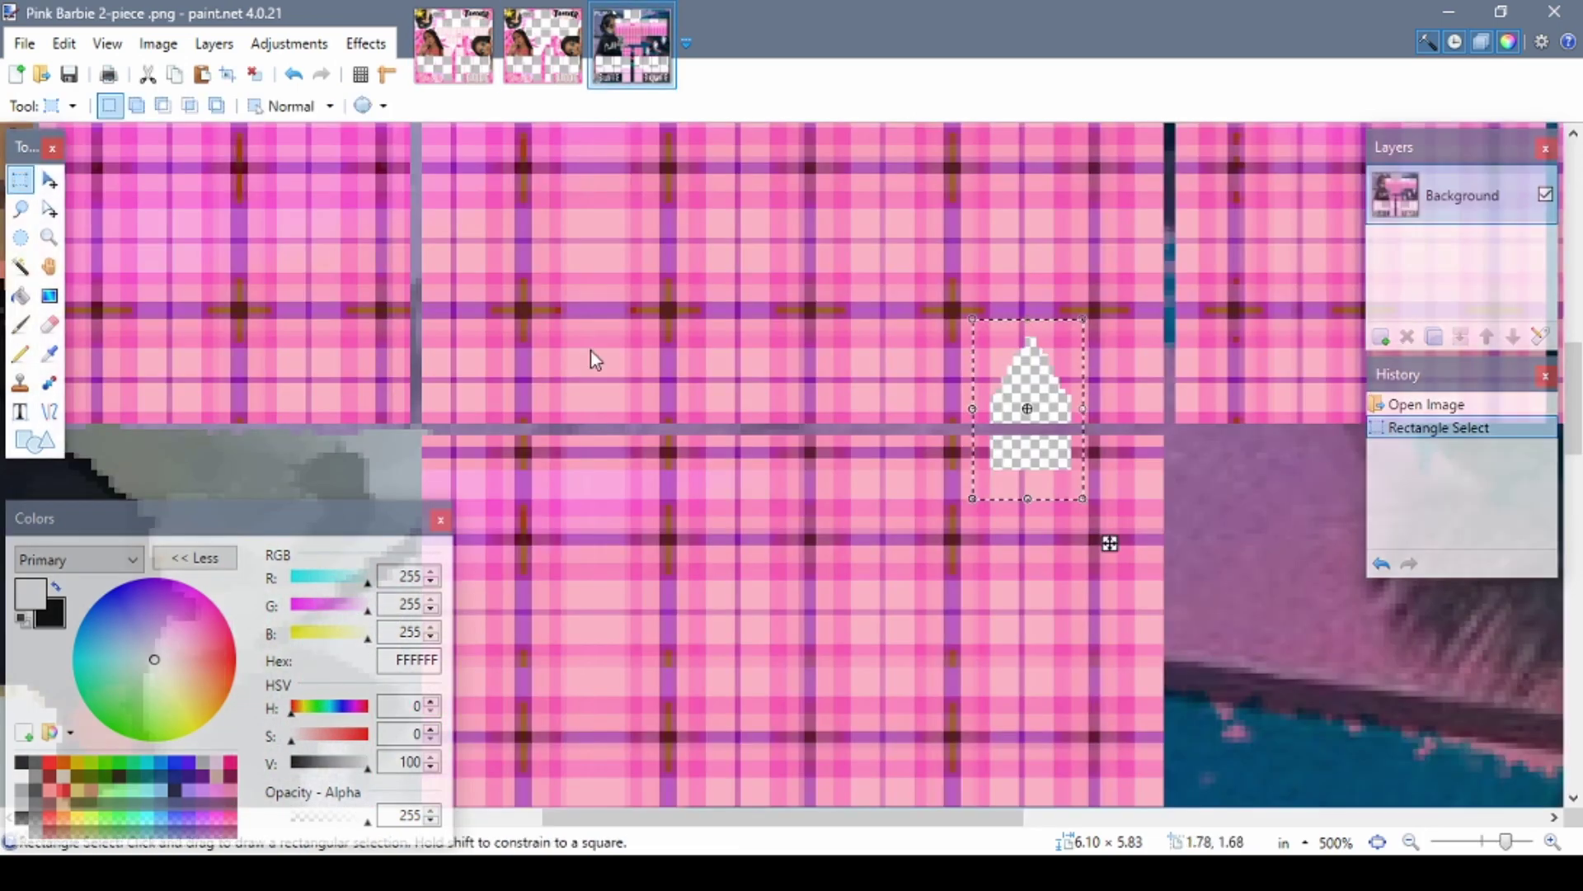
left_click_drag(1038, 401, 1165, 521)
key("ctrl+Tab")
- Select both cutout shapes with the Magic Wand, erase them from the plaid on Layer 2, and delete the pasted guide layer
left_click(21, 264)
scroll(824, 495, "up", 2)
left_click(831, 628)
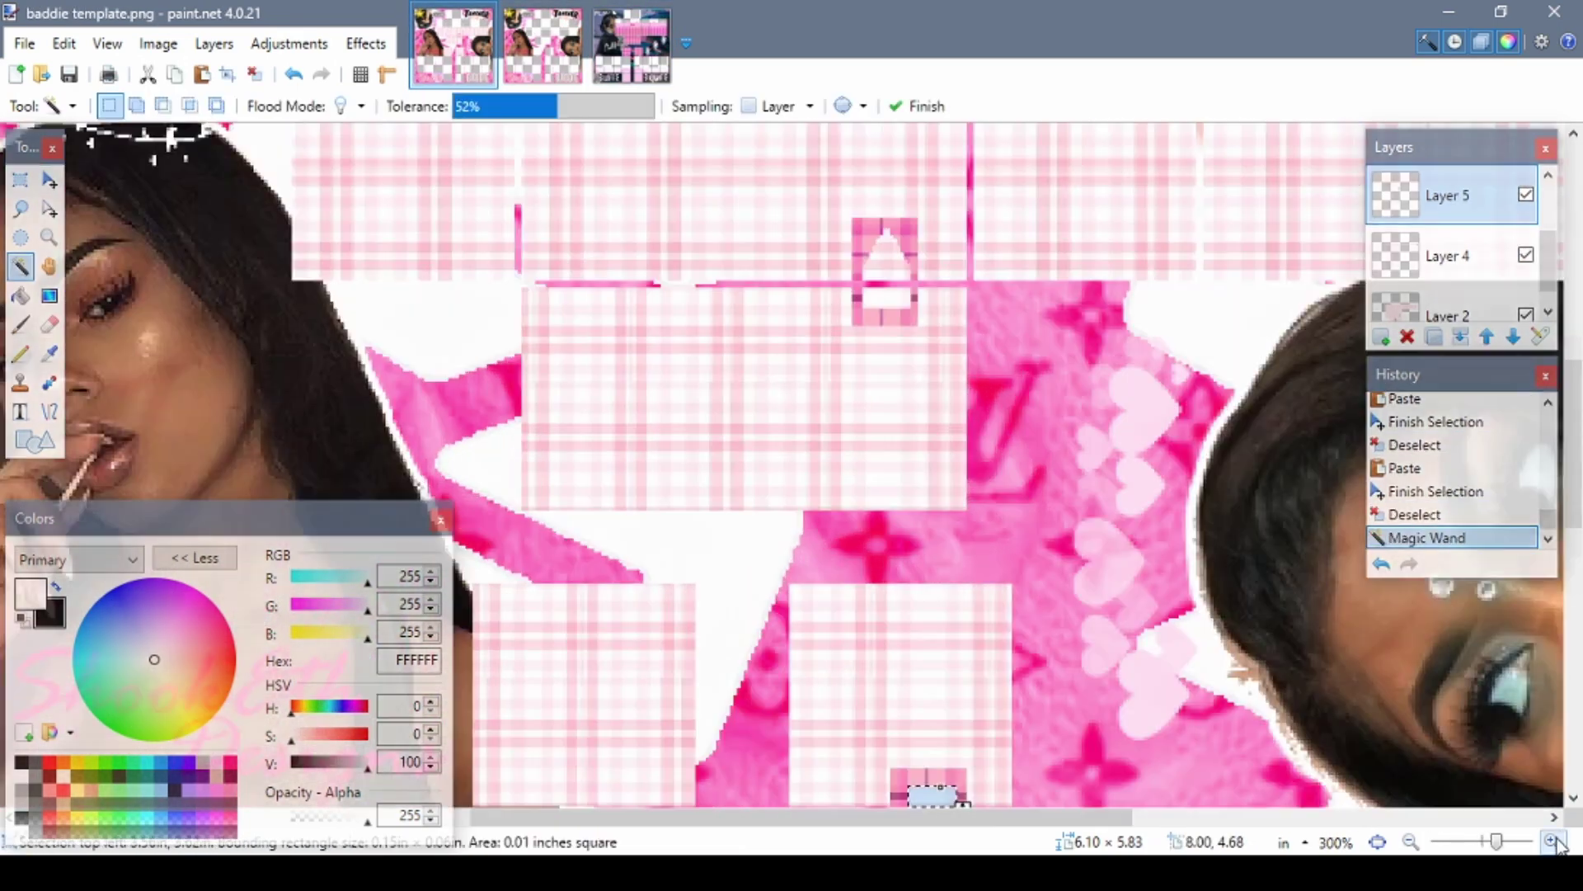
left_click(810, 363, "ctrl")
scroll(939, 663, "down", 3)
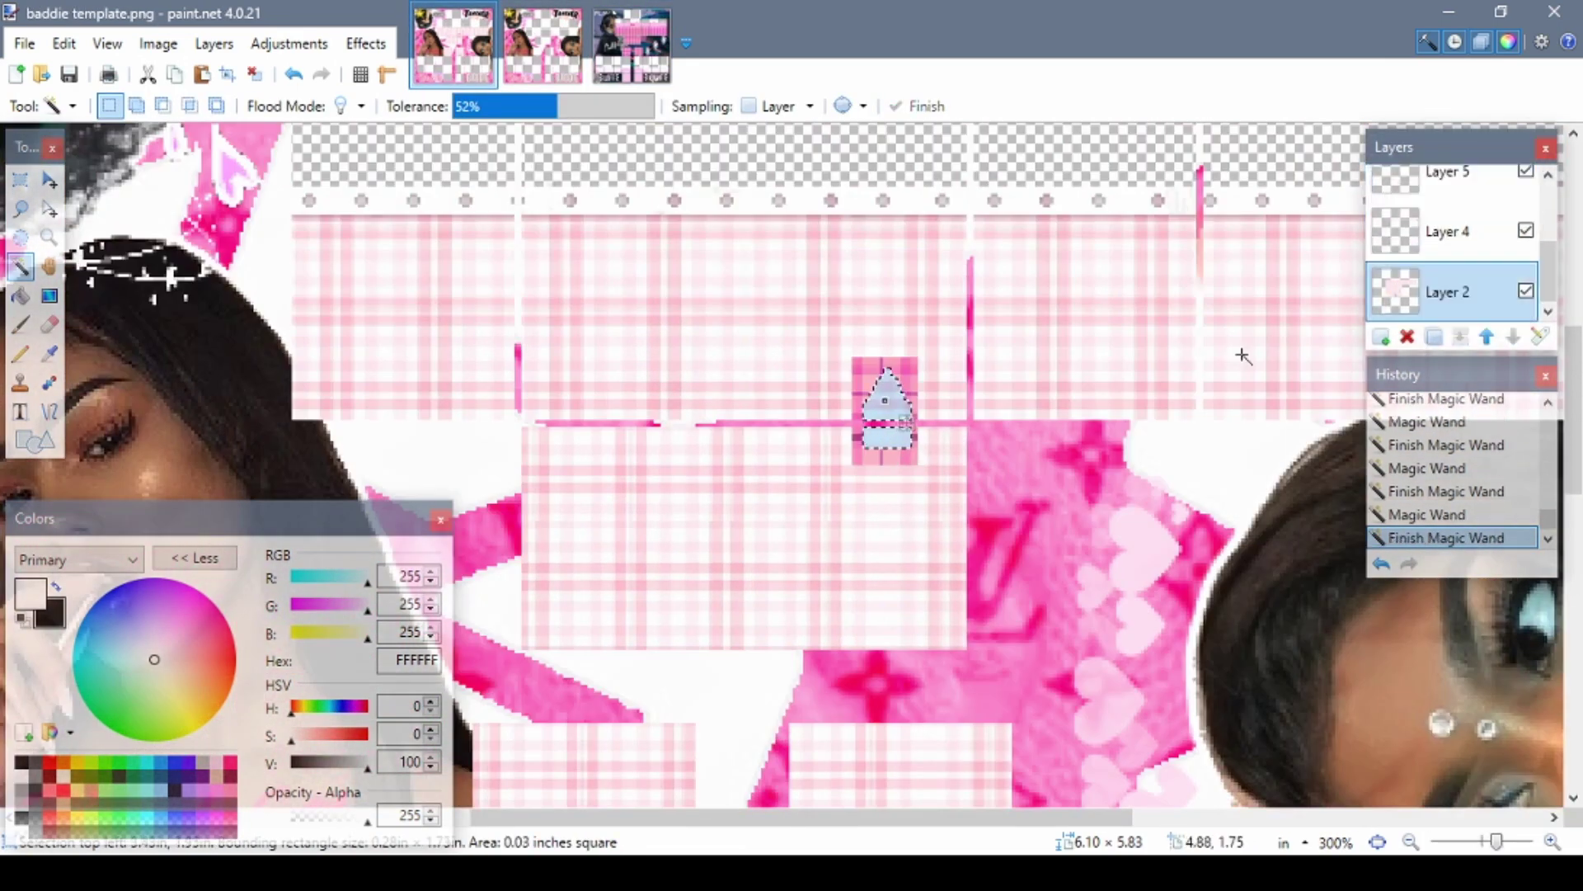
key("Delete")
key("ctrl+shift+Delete")
- Erase a small rectangular area of Layer 4 at the leg cutout, and make Layer 2 active
scroll(778, 600, "up", 3, "ctrl")
key("s")
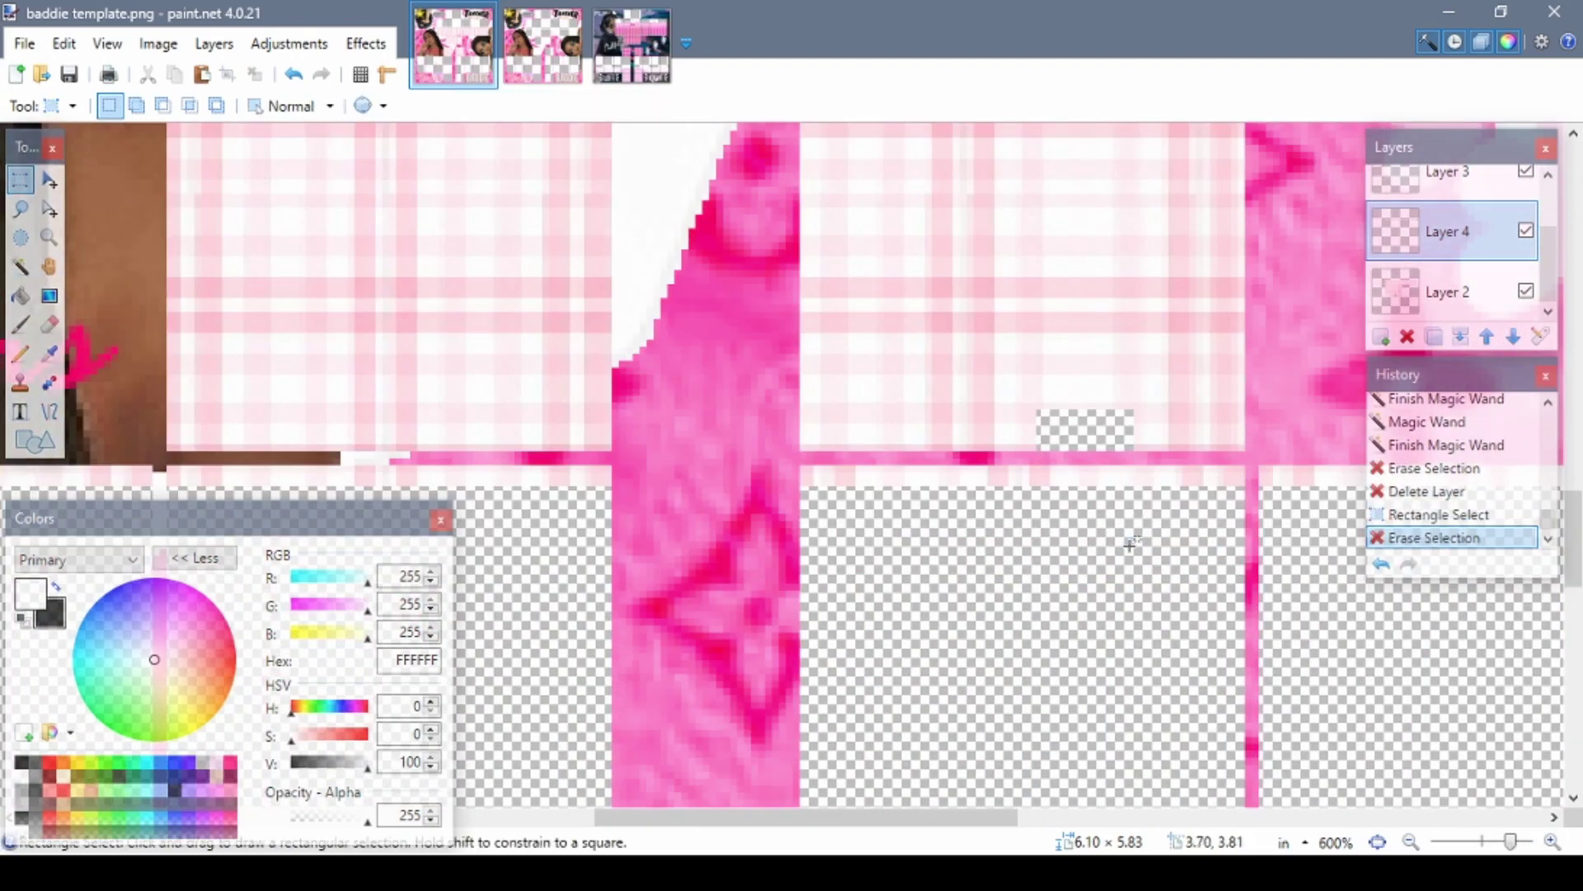
left_click_drag(1129, 545, 1036, 409)
left_click(1448, 292)
scroll(1106, 498, "down", 4, "ctrl")
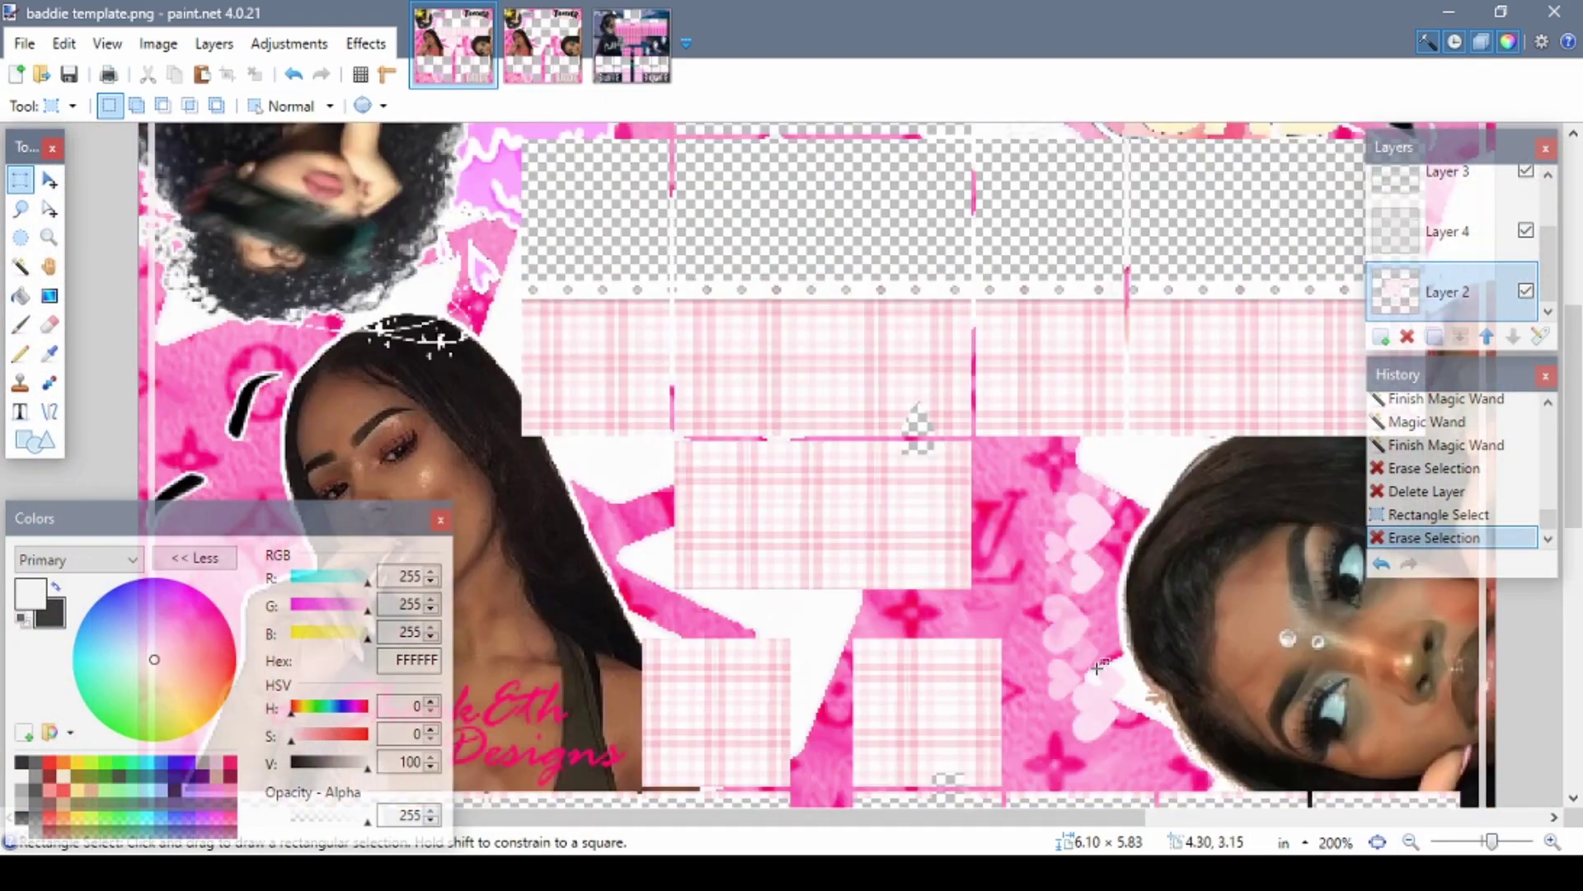
- Choose the Shapes tool with primary colour FEDAE3 and add a new layer above Layer 2
scroll(1097, 668, "up", 3)
left_click(31, 452)
key("ctrl+shift+n")
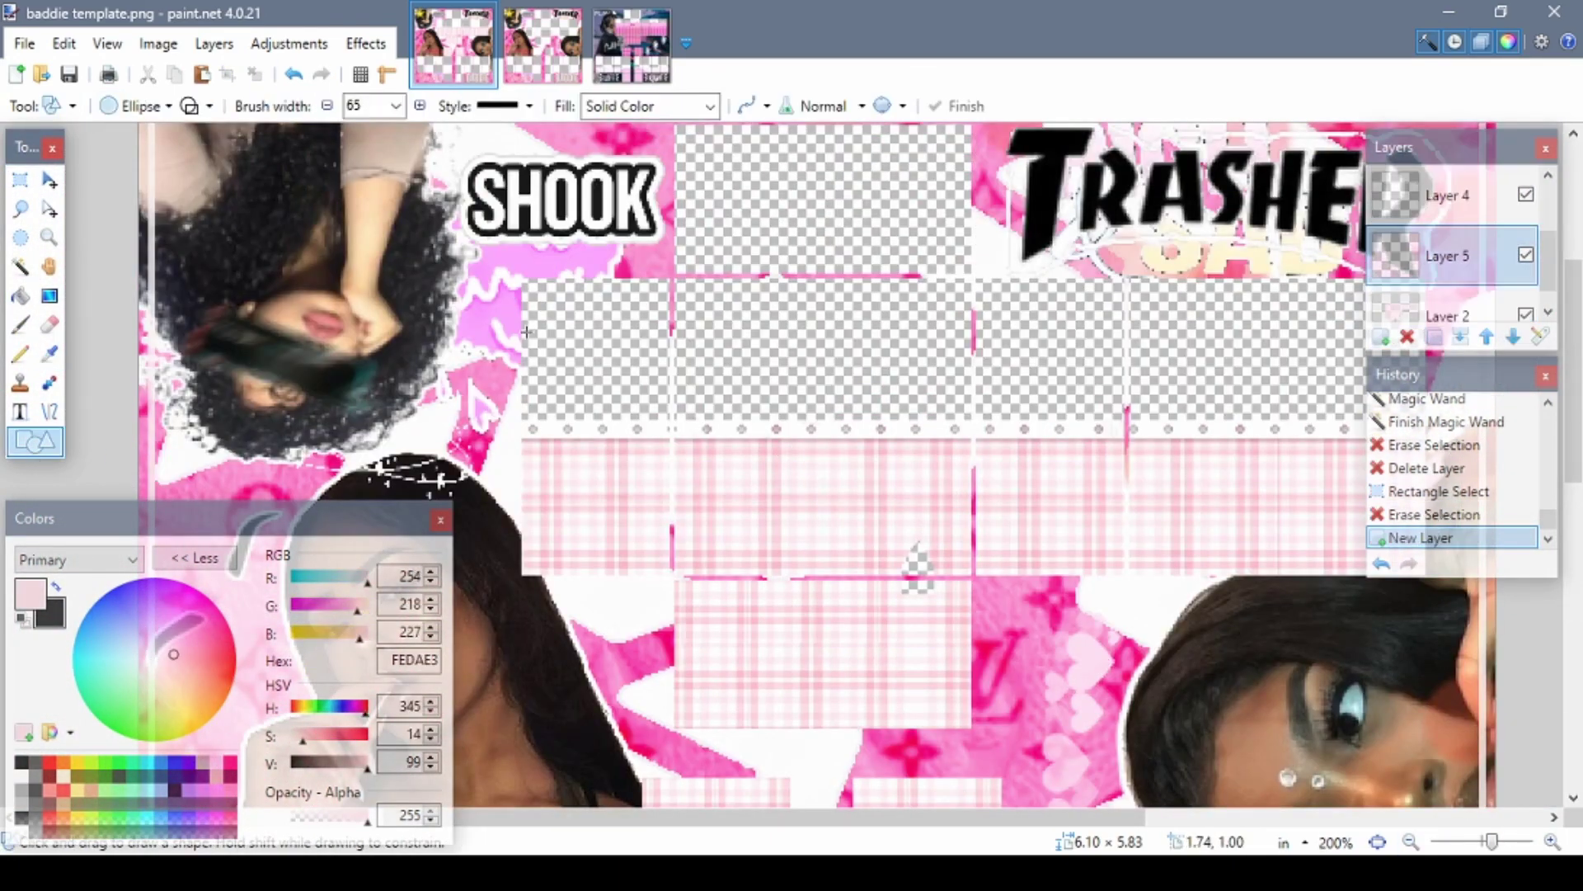
- Open "Red Tube 2-piece W Slides.png" and copy the upper part of its red tube top
left_click(24, 43)
left_click(37, 103)
scroll(624, 356, "down", 4)
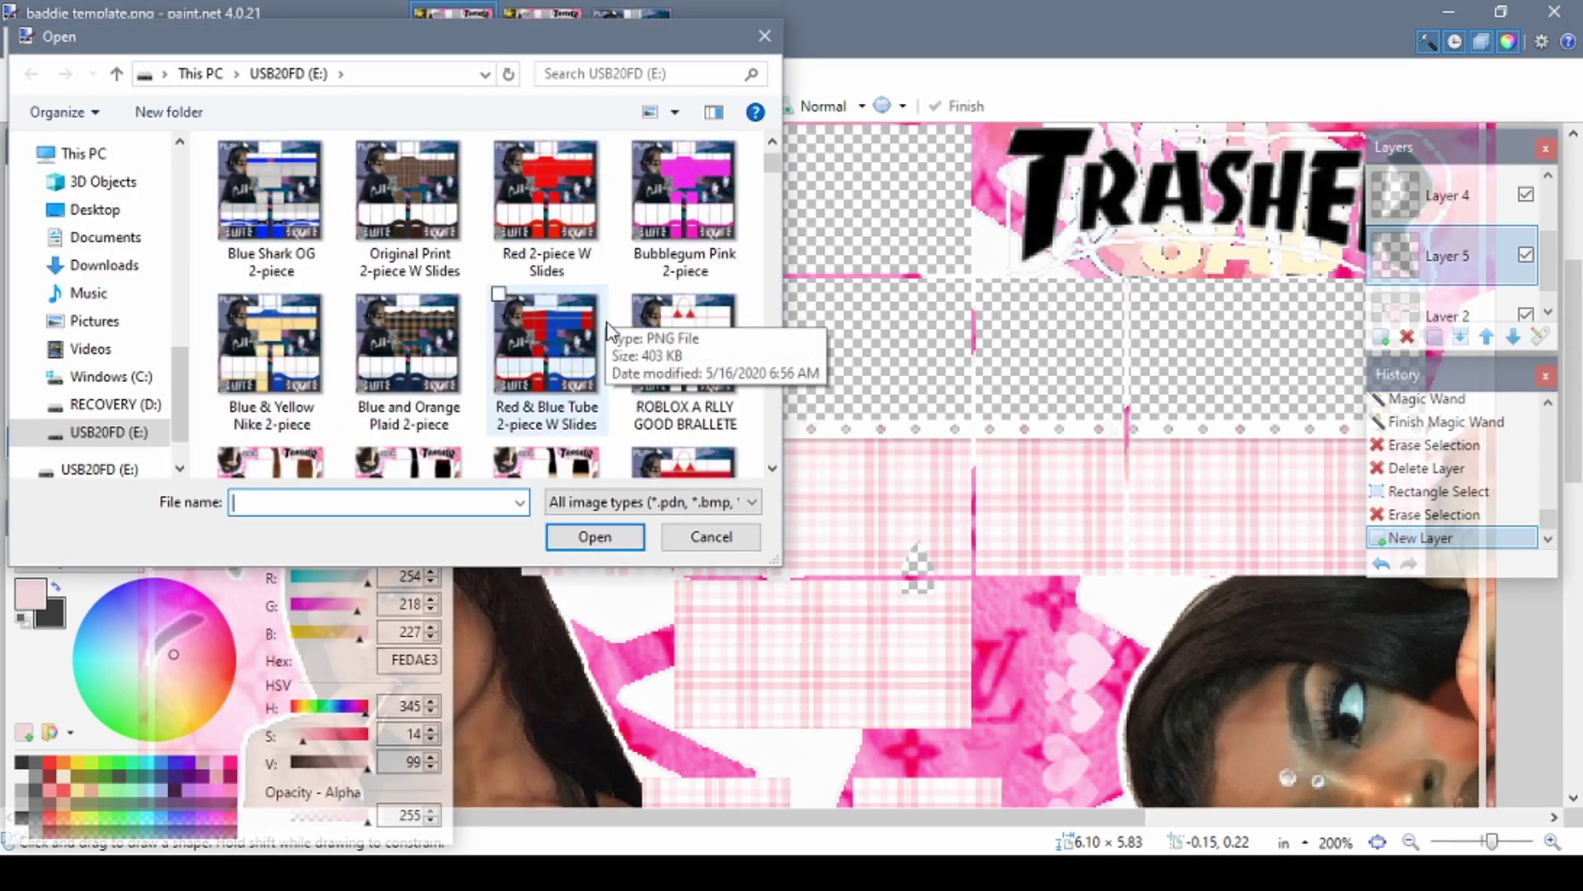
double_click(548, 367)
key("s")
left_click_drag(582, 216, 1148, 308)
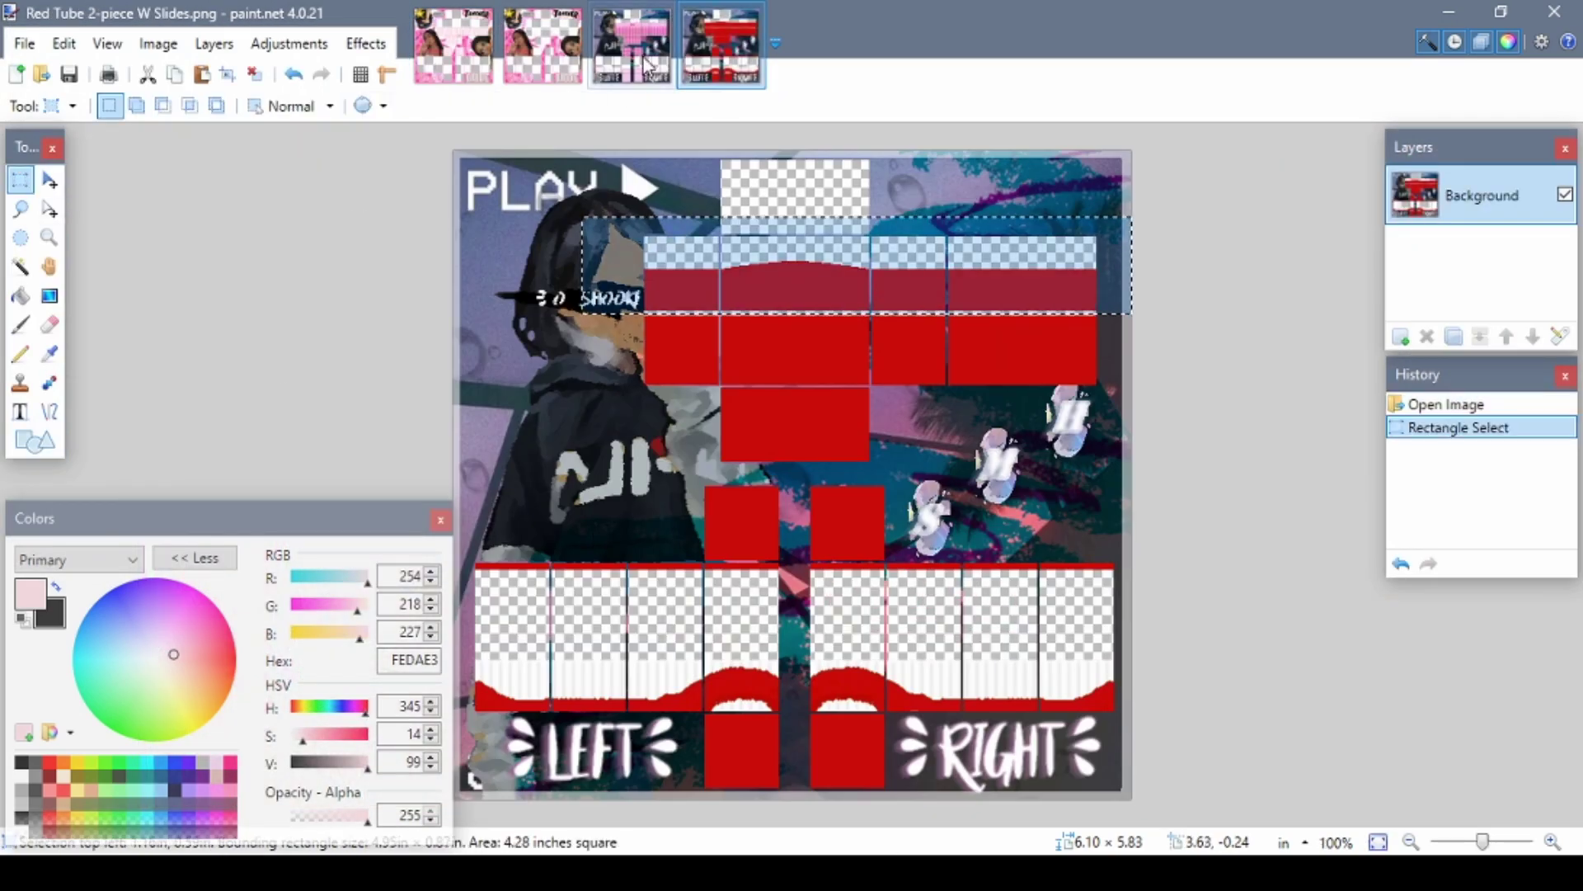
key("ctrl+c")
- Paste the red tube top onto a new layer in baddie template.png and resize it to sit above the dotted trim
key("ctrl+Tab")
key("ctrl+shift+n")
key("ctrl+v")
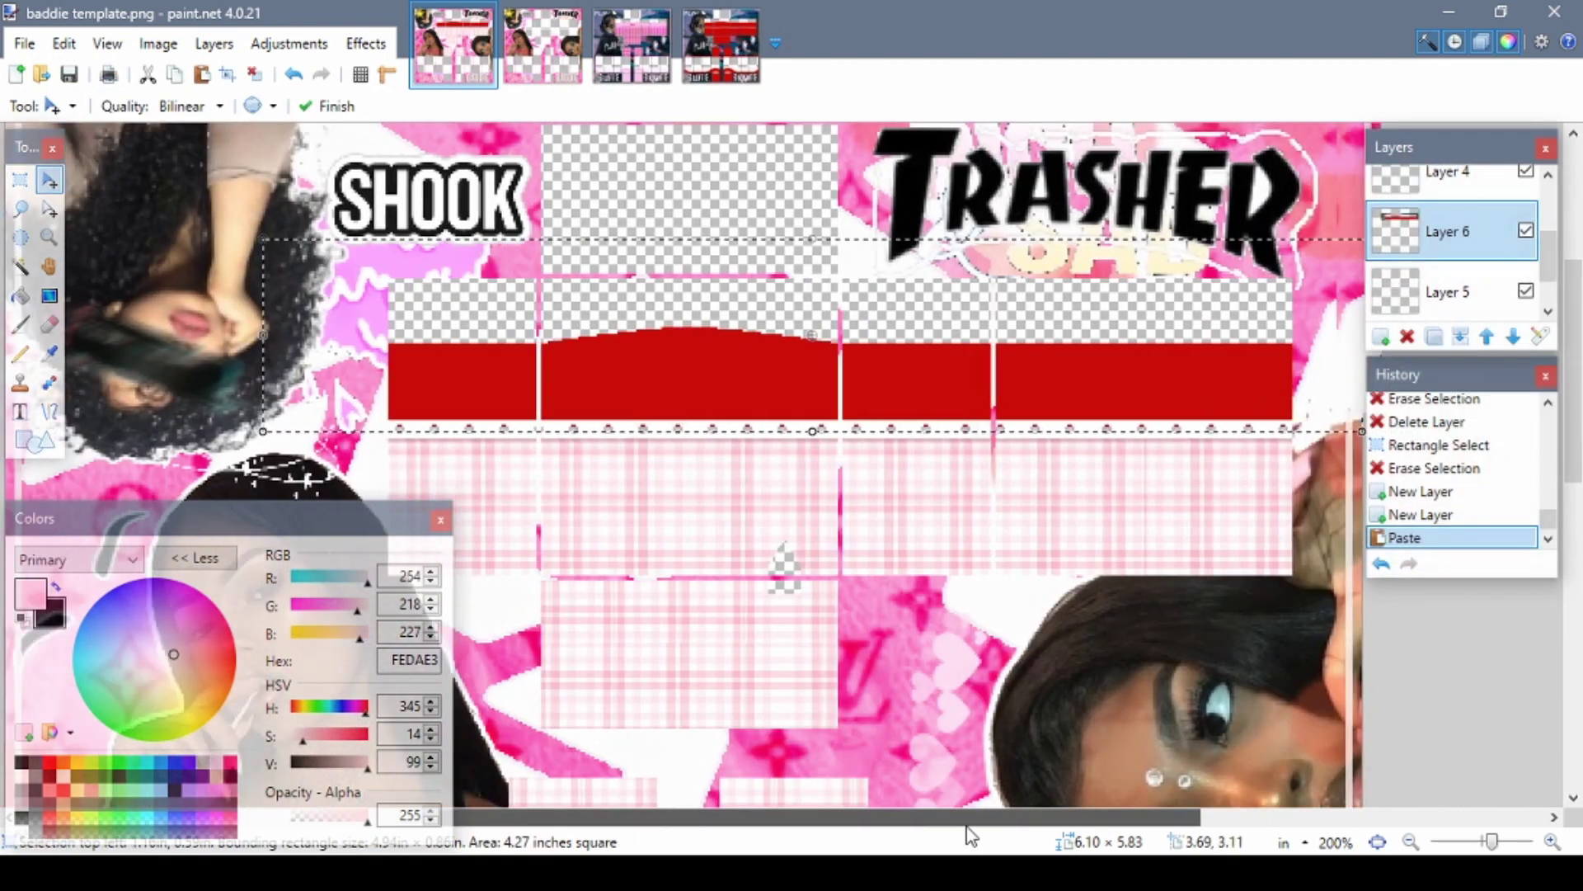
scroll(971, 836, "left", 1)
key("Return")
left_click_drag(891, 239, 891, 420)
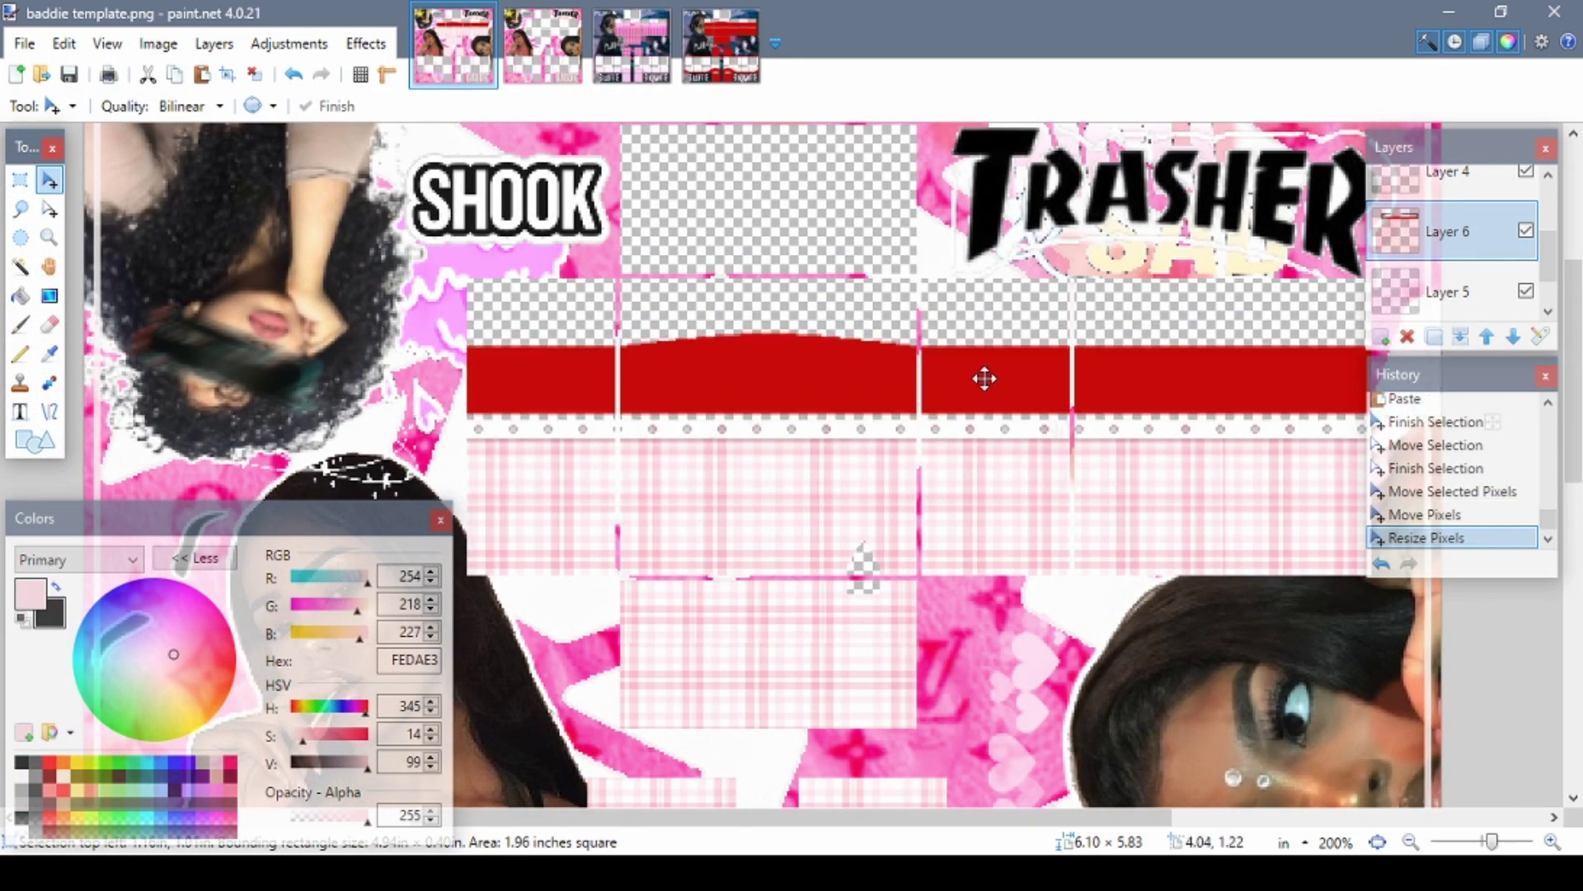
- Recolor the red tube top to light pink FEDAE3 with a 65 brush width and 74% tolerance
key("r")
left_click_drag(478, 379, 1353, 379)
key("ctrl+z")
left_click(1552, 841)
left_click(1411, 841)
left_click(1411, 841)
left_click(1411, 842)
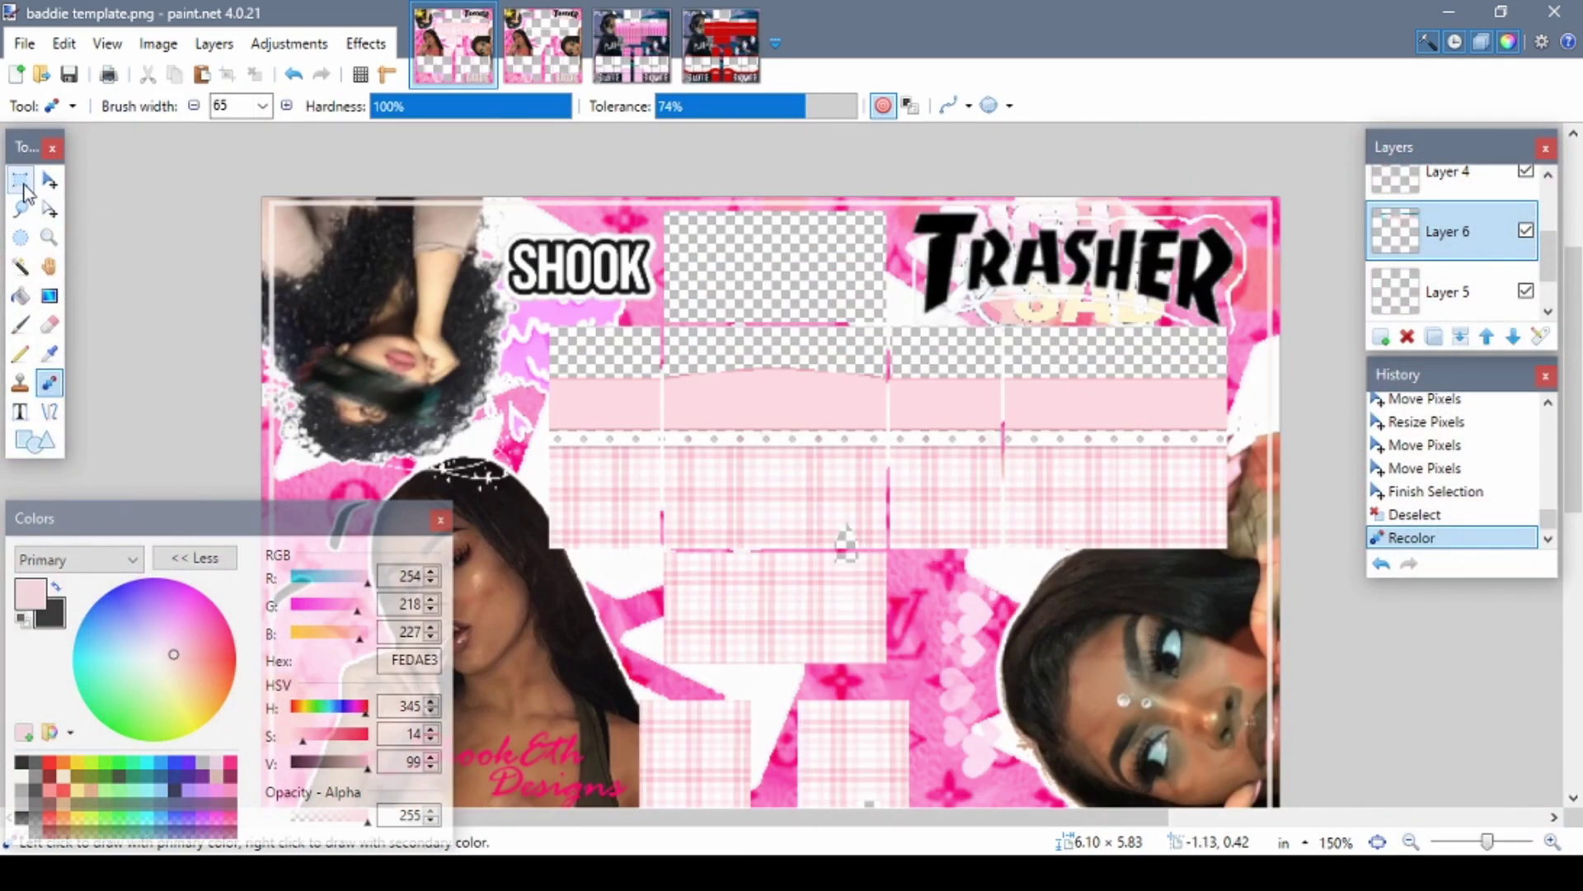
key("s")
left_click(841, 537)
scroll(945, 480, "up", 3)
scroll(894, 547, "down", 3)
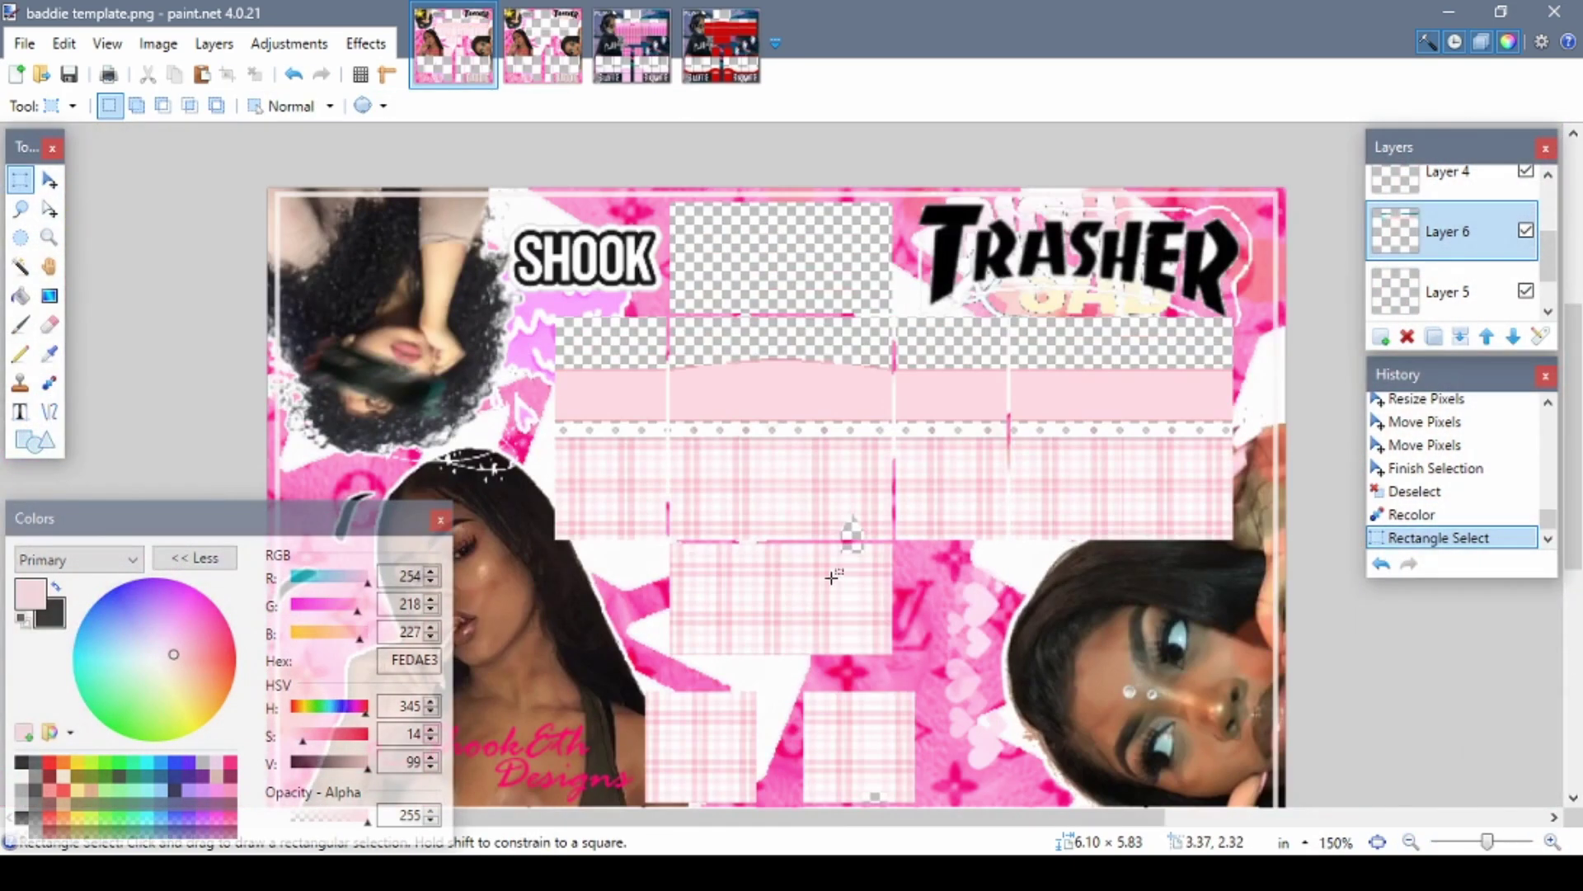
- Copy the white fur picture and paste it into a new image
right_click(1179, 382)
left_click(1242, 620)
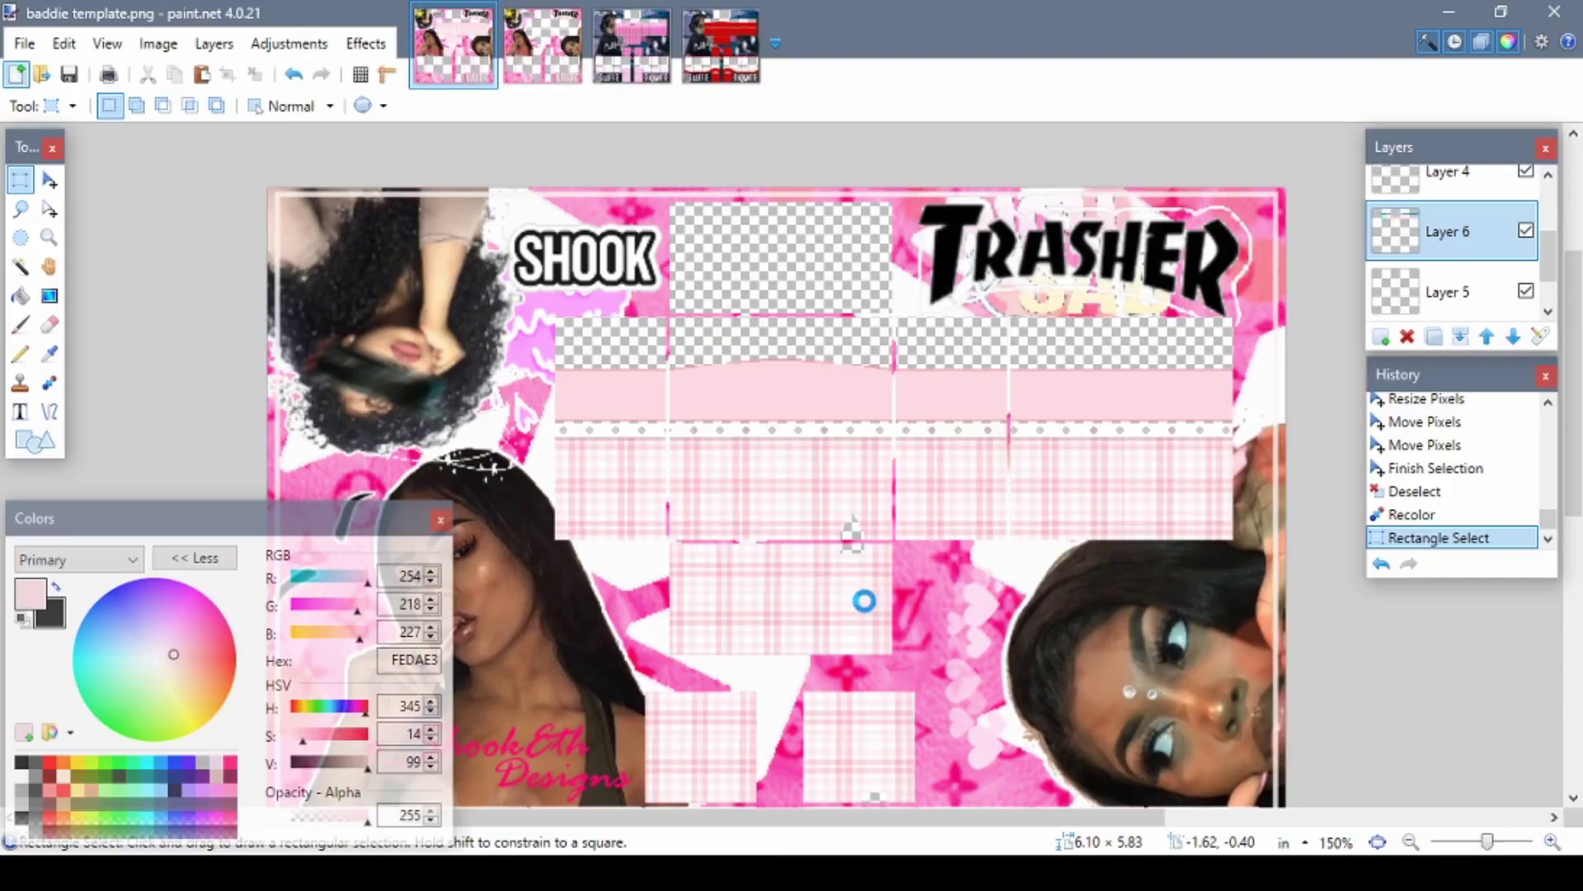
key("ctrl+alt+v")
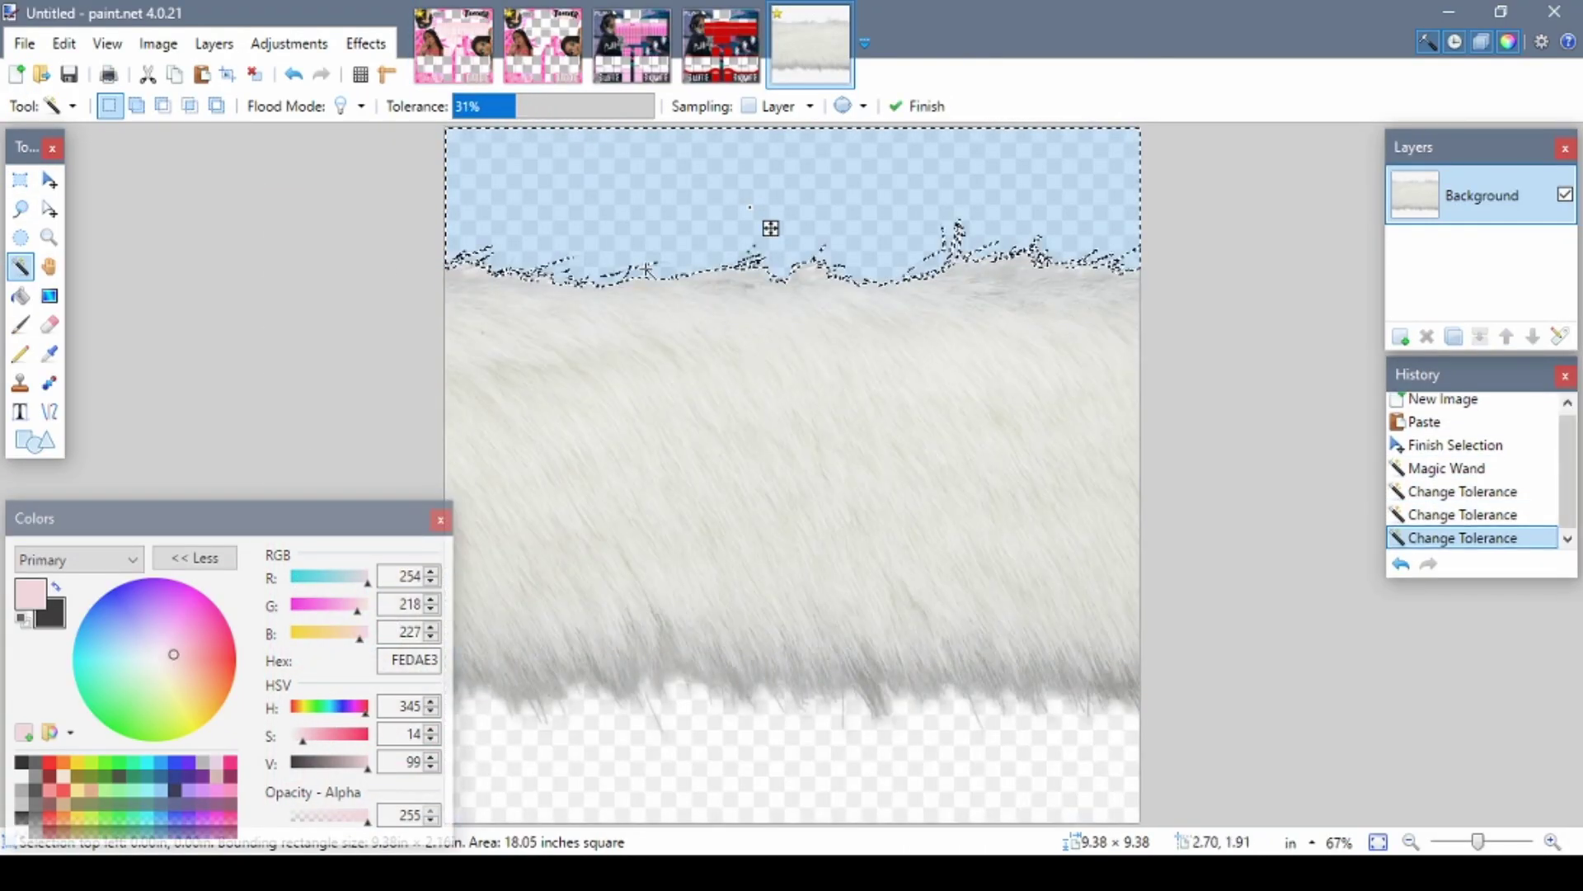
- Erase the white background above and below the fur with the Magic Wand, using 31% and 42% tolerance
key("Delete")
left_click(778, 762)
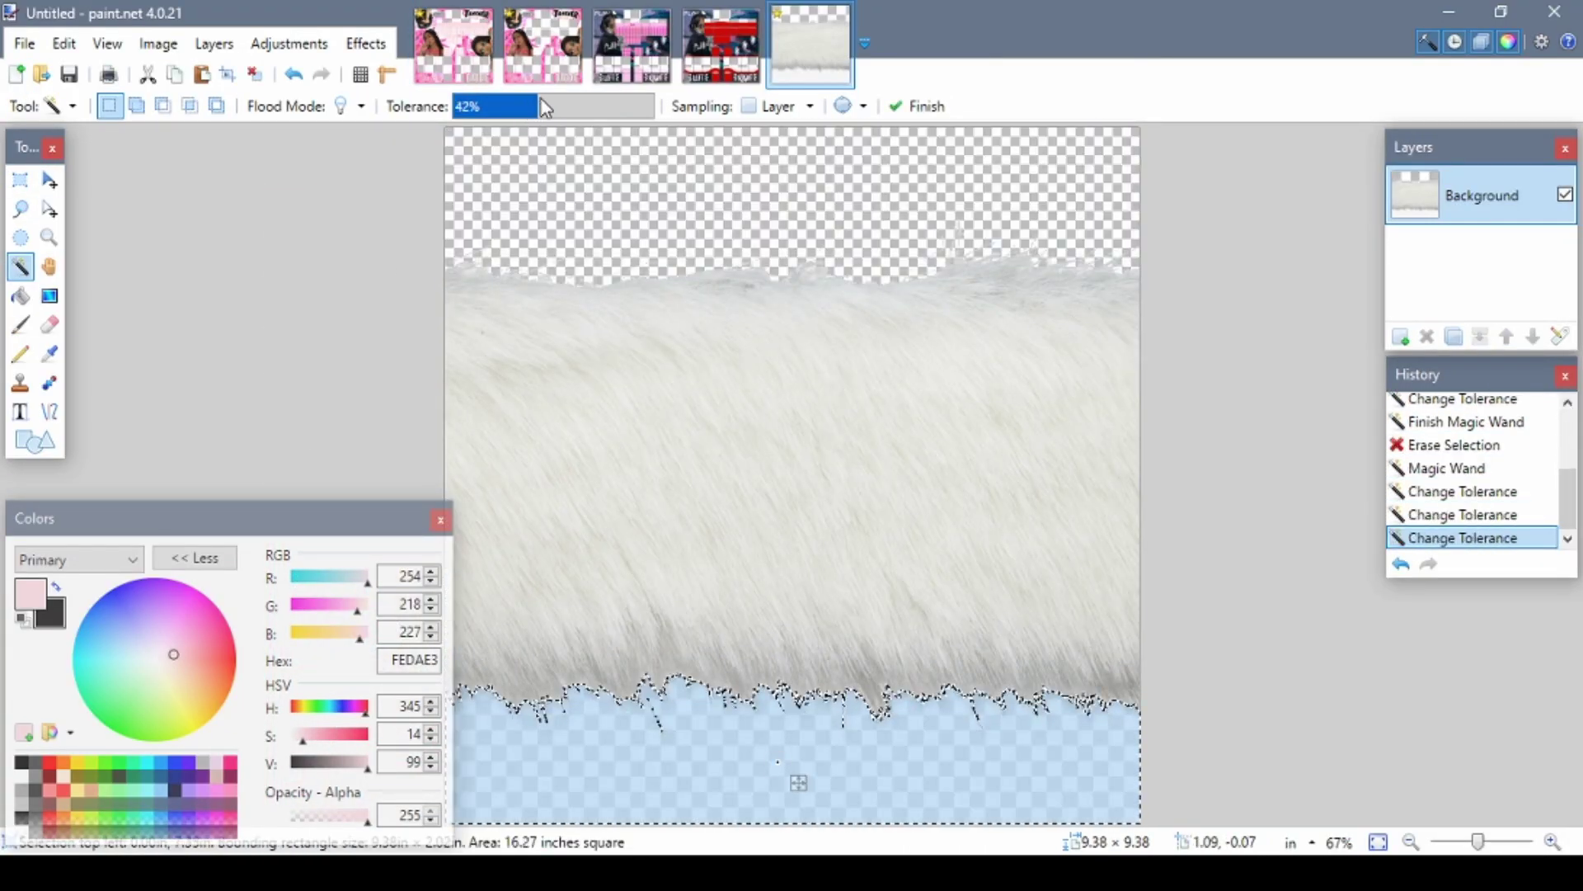
key("Delete")
- Copy the whole fur image, paste it onto a new layer in baddie template.png, and shrink it to a small strip
key("s")
key("ctrl+a")
key("ctrl+Tab")
left_click(1382, 339)
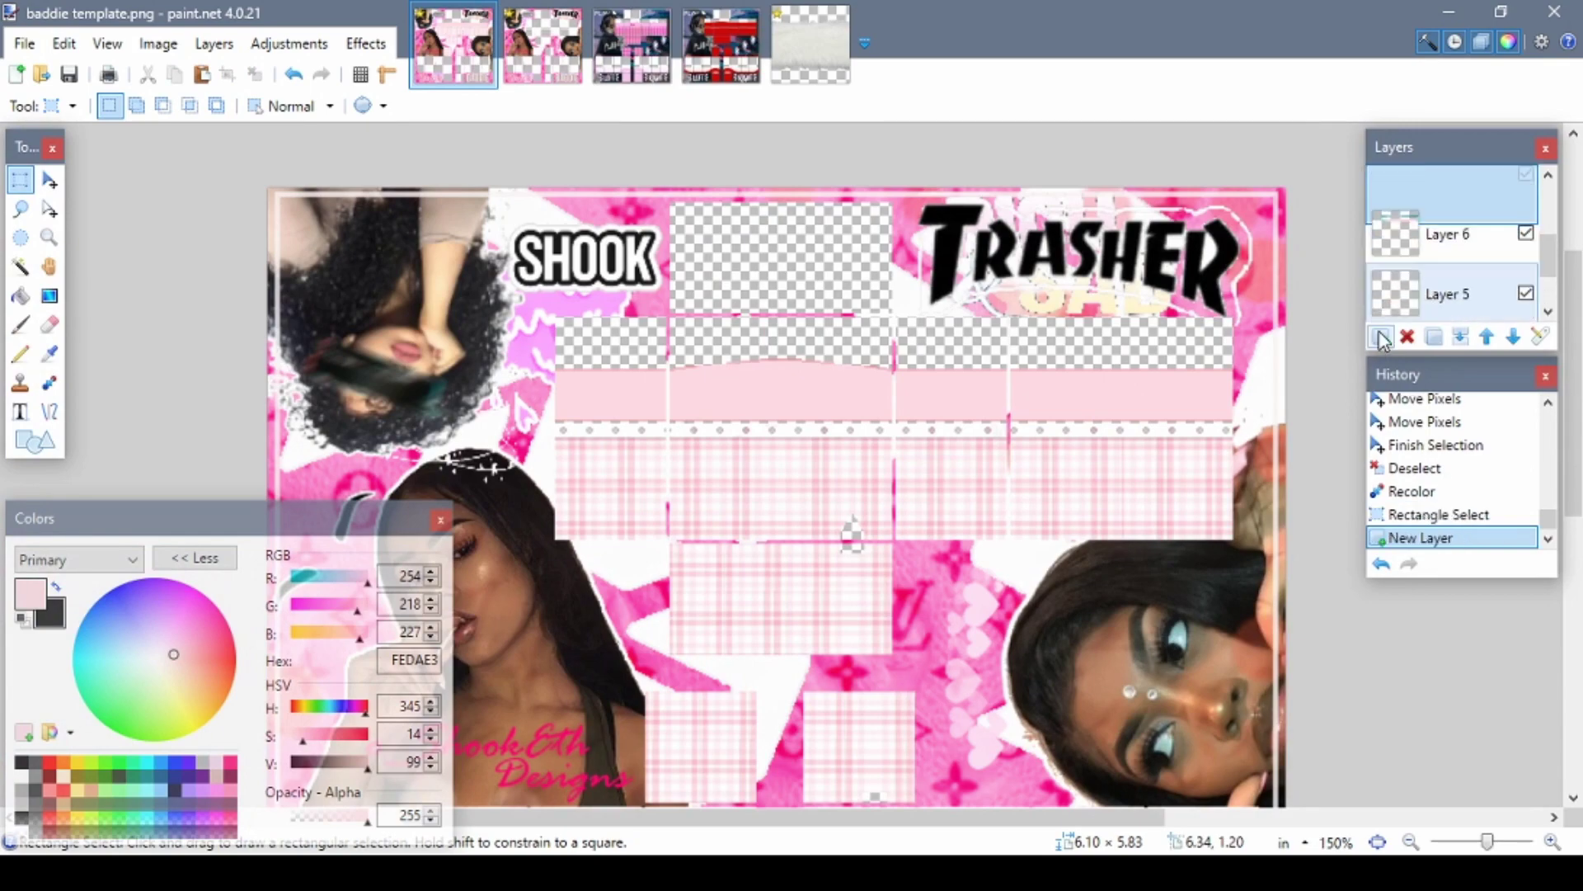
key("ctrl+plus")
key("ctrl+plus")
key("ctrl+v")
left_click_drag(1246, 661, 593, 206)
- Move the fur strip onto the upper edge of the leftmost panel of the pink tube top
key("ctrl+plus")
key("ctrl+plus")
key("ctrl+plus")
key("ctrl+plus")
left_click_drag(709, 445, 740, 465)
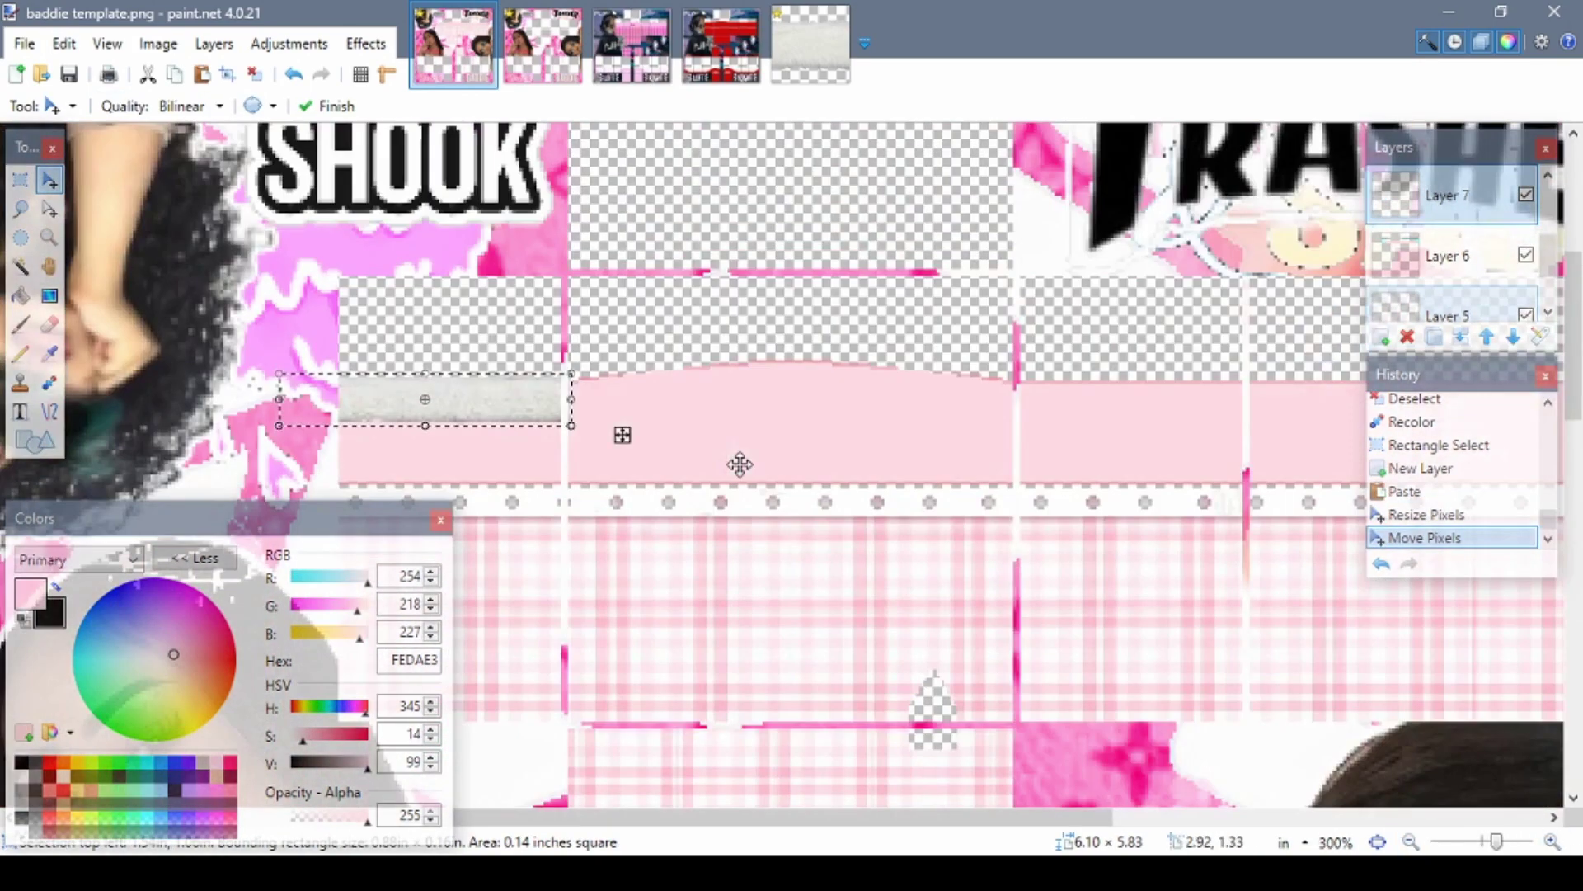
- Align and resize the fur strip to fit the leftmost panel's width, and deselect it
key("ctrl+plus")
key("ctrl+plus")
key("ctrl+plus")
left_click_drag(785, 608, 902, 607)
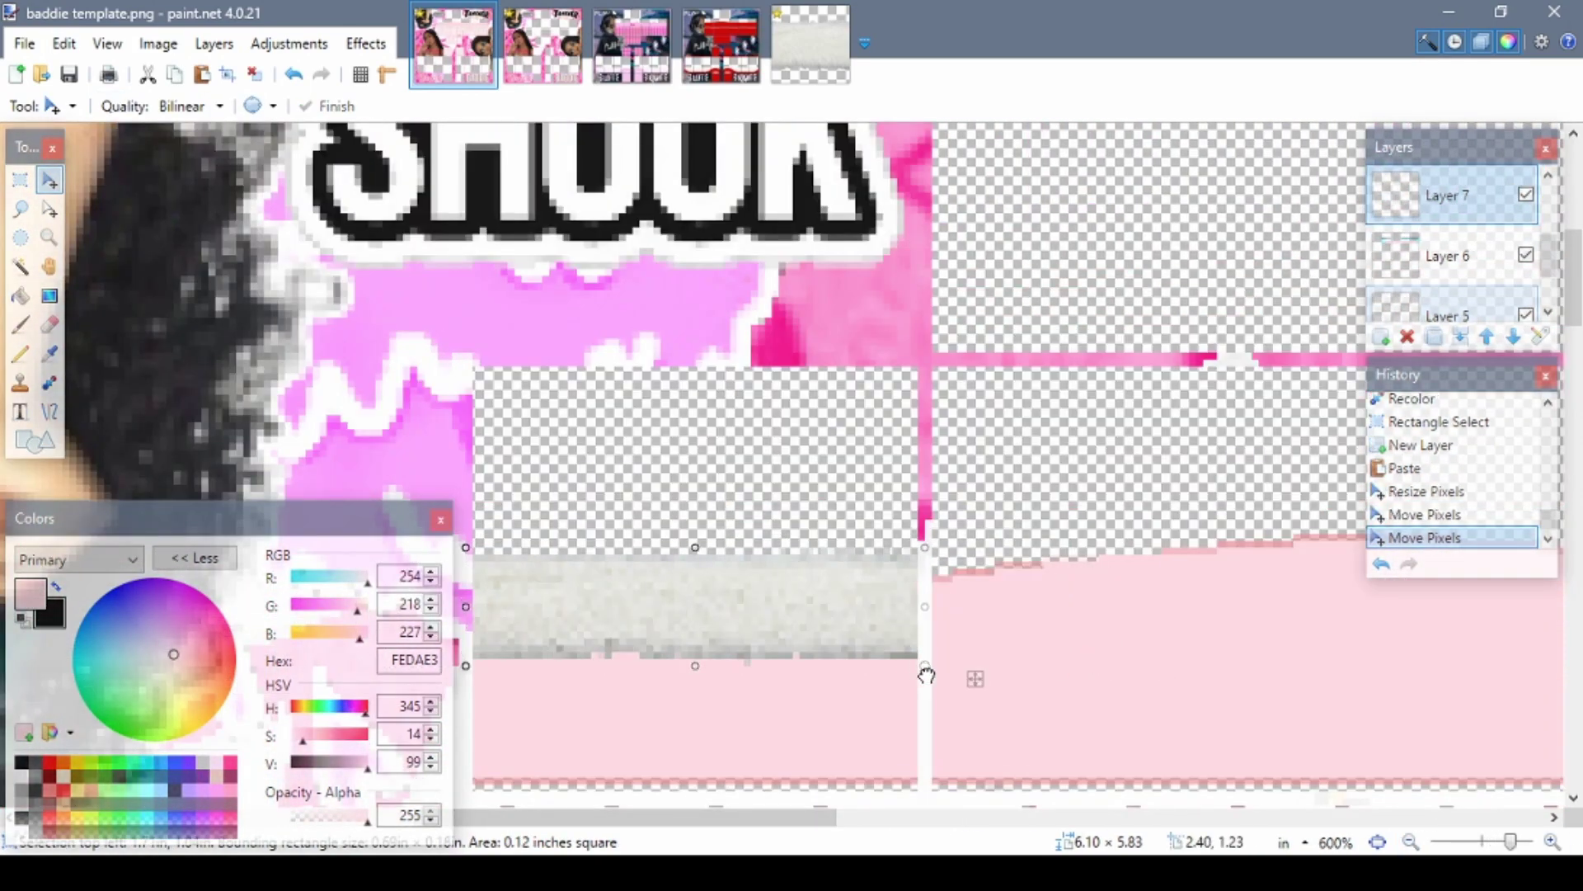
key("ctrl+d")
scroll(1099, 606, "down", 2)
- Choose the custom shape "New and Improved" and make black 0B0B0B the primary colour
left_click(19, 324)
left_click(34, 441)
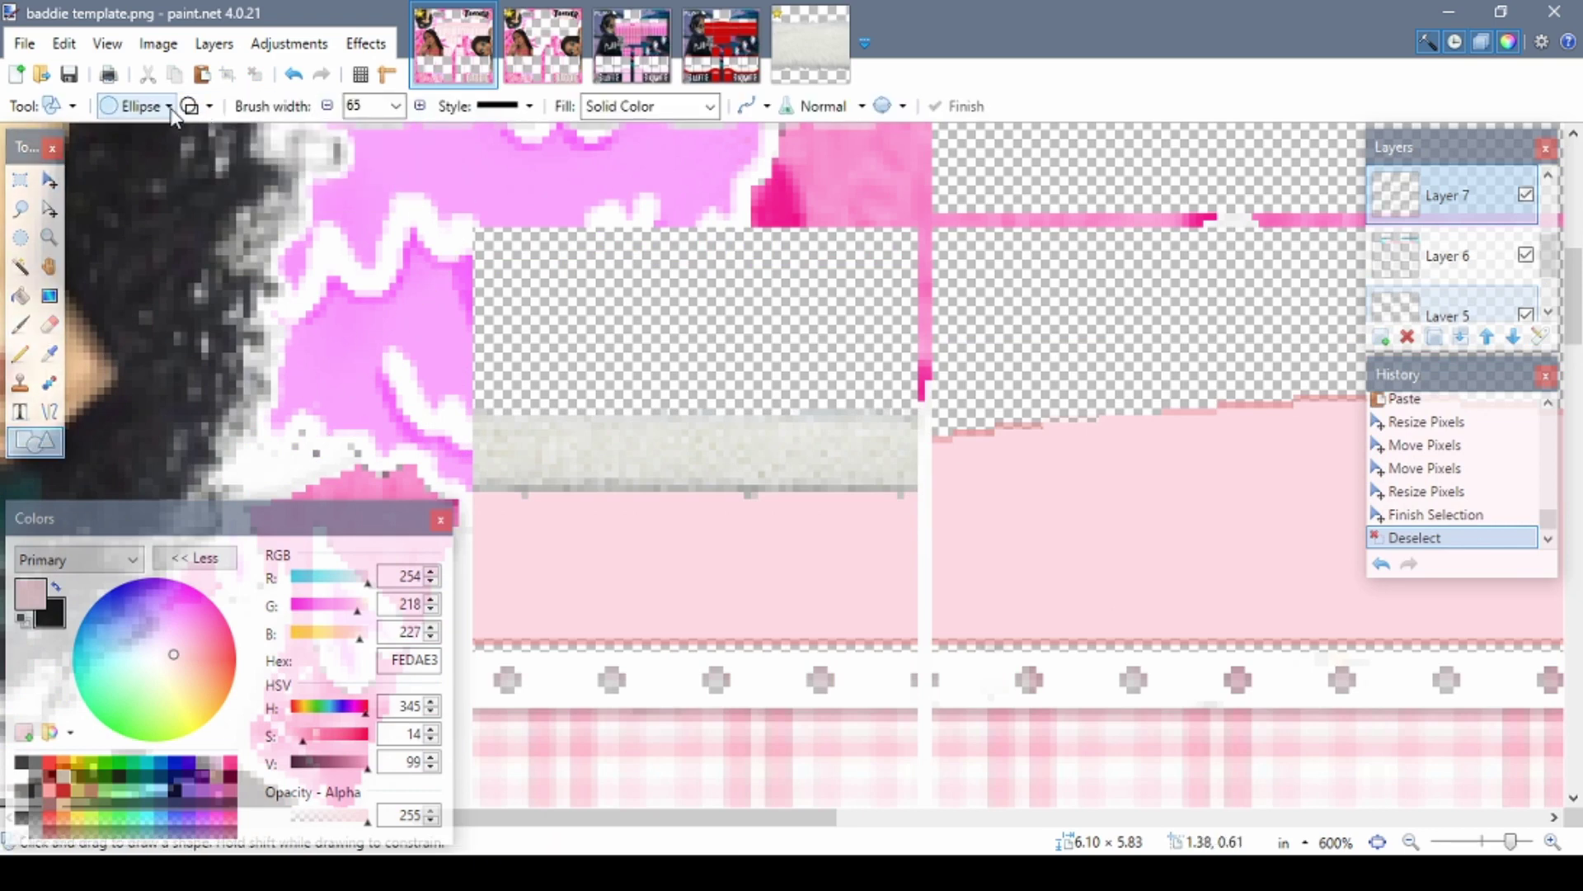
left_click(136, 105)
left_click(346, 481)
key("x")
- Undo the too thick shape, set the brush width to 1, and draw the jagged outline around the fur strip on Layer 8
left_click_drag(482, 415, 565, 459)
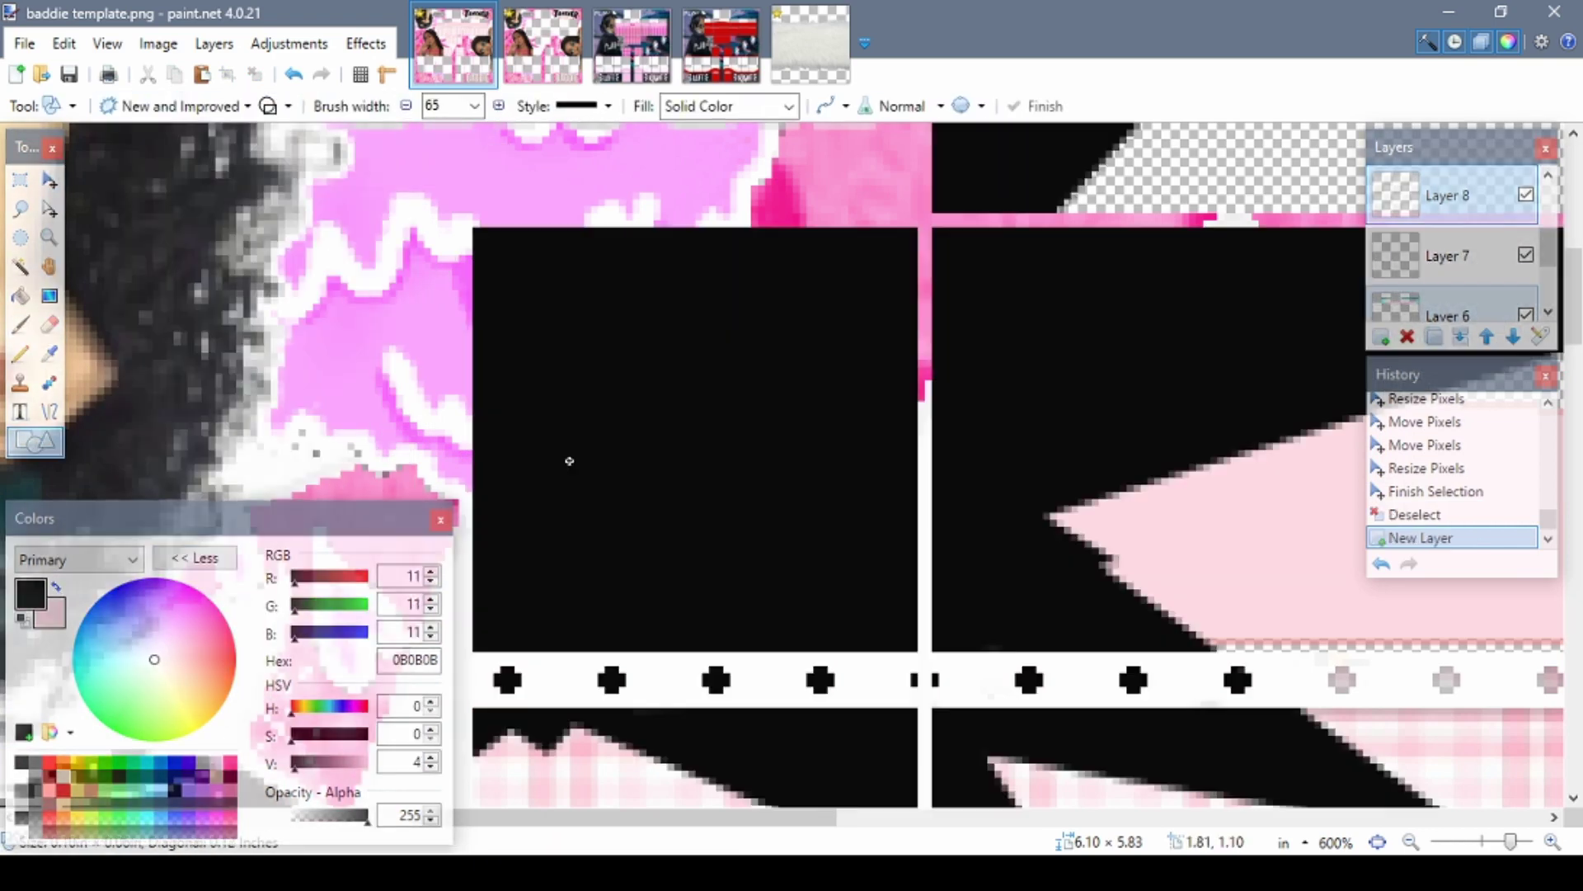
key("ctrl+z")
left_click(475, 106)
type("2")
mouse_move(491, 427)
left_mouse_down()
mouse_move(907, 511)
mouse_move(788, 547)
mouse_move(743, 533)
left_mouse_up()
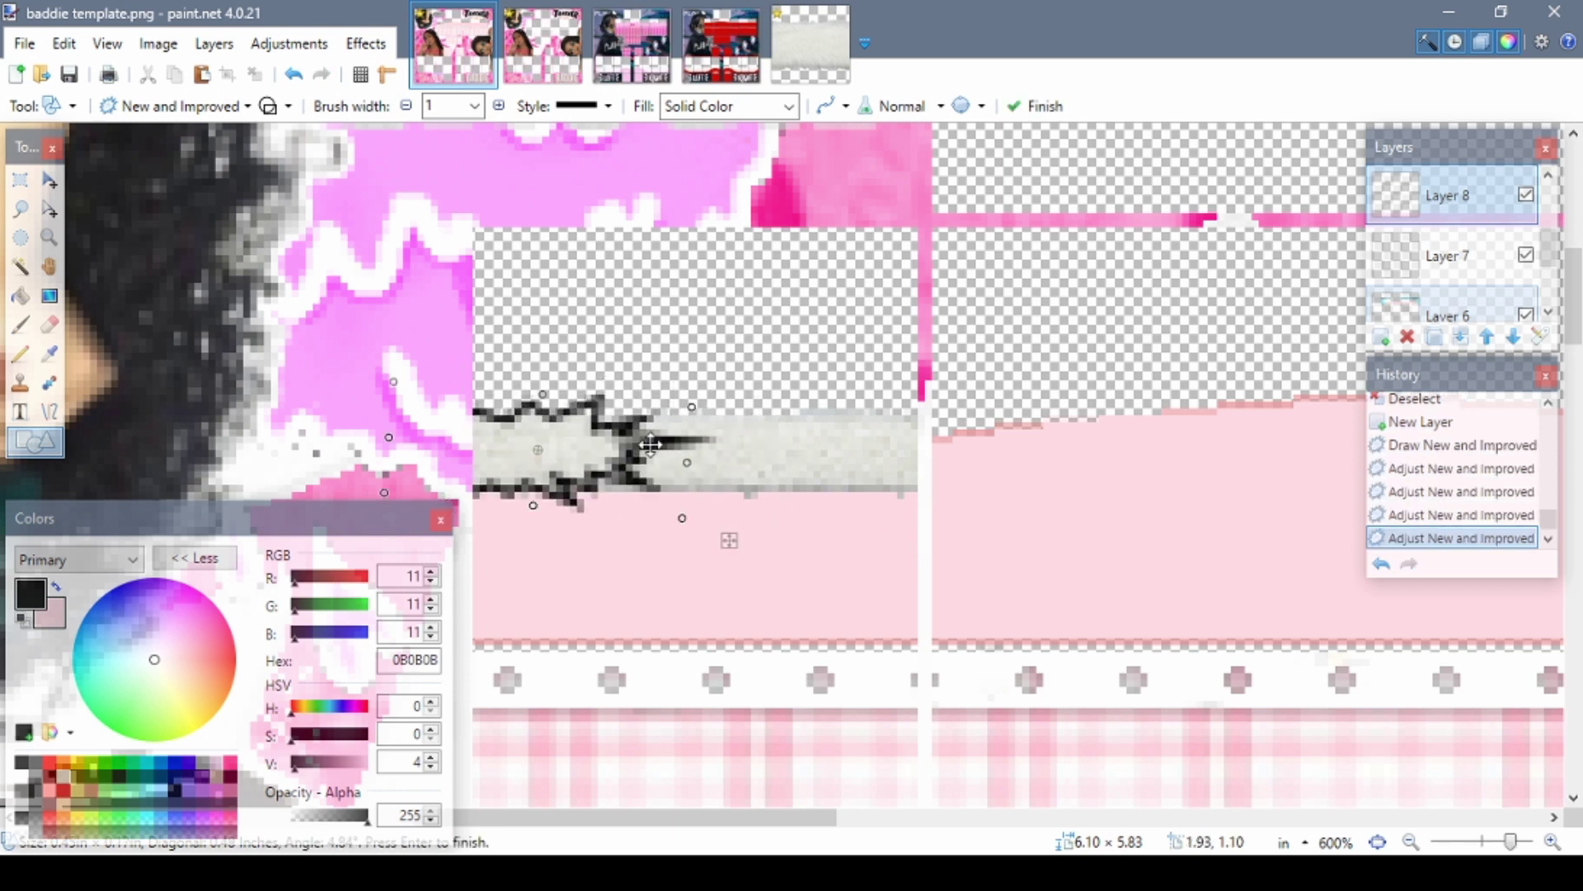
- Select the left section of the jagged outline and paste copies of it to outline the whole fur strip
key("s")
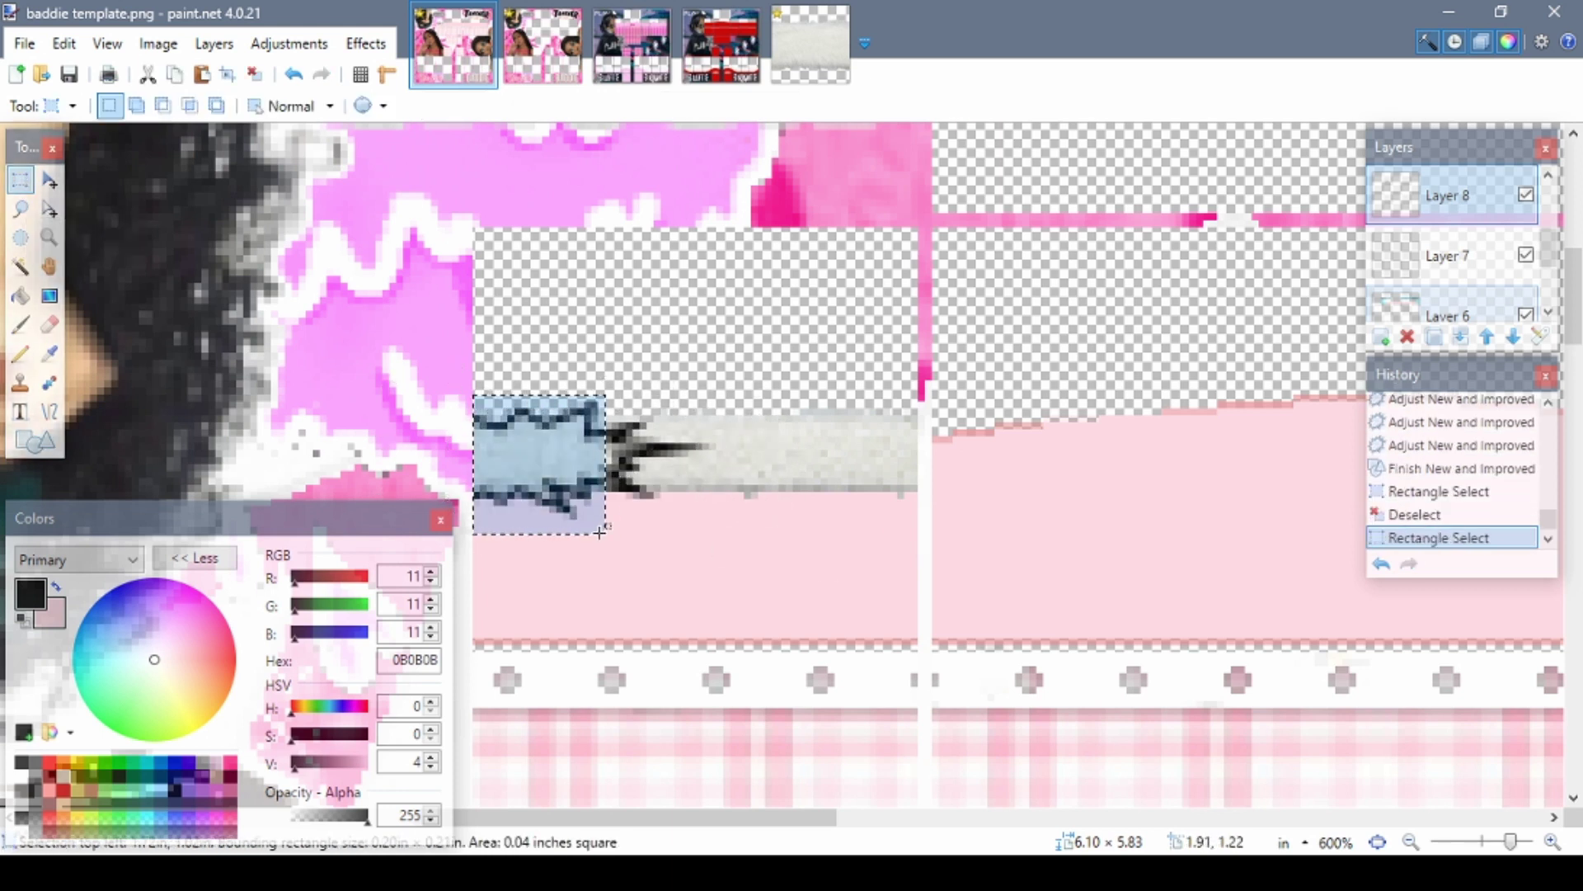
key("ctrl+v")
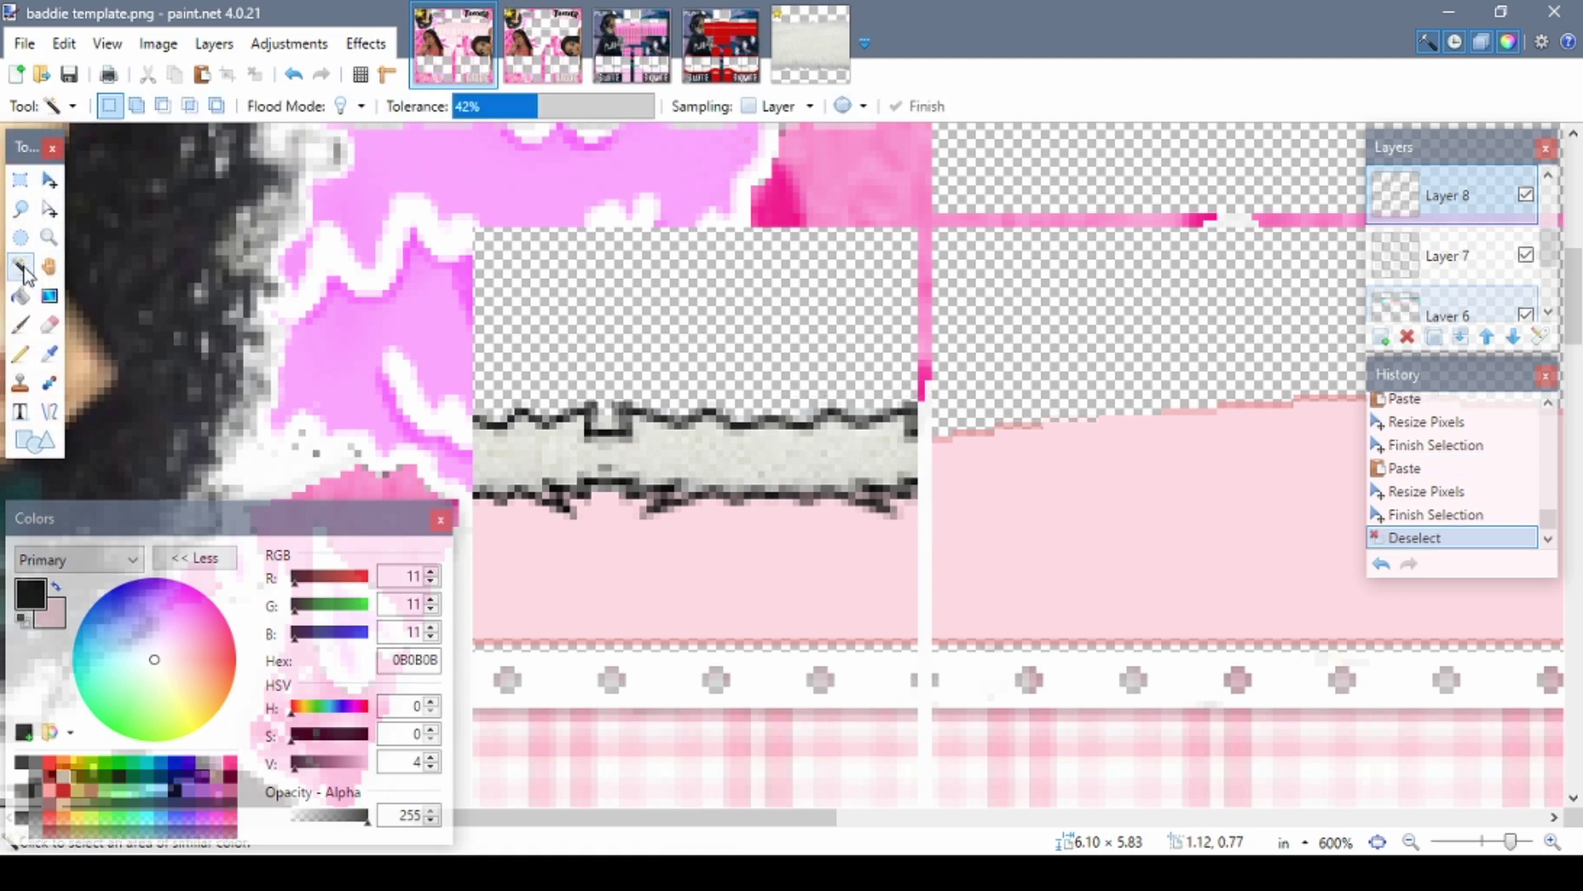
- Try to erase the excess fur around the jagged outline on Layer 7 with the Magic Wand, and undo the erasure
left_click(1476, 258)
left_click(618, 449)
left_click(795, 467)
key("Delete")
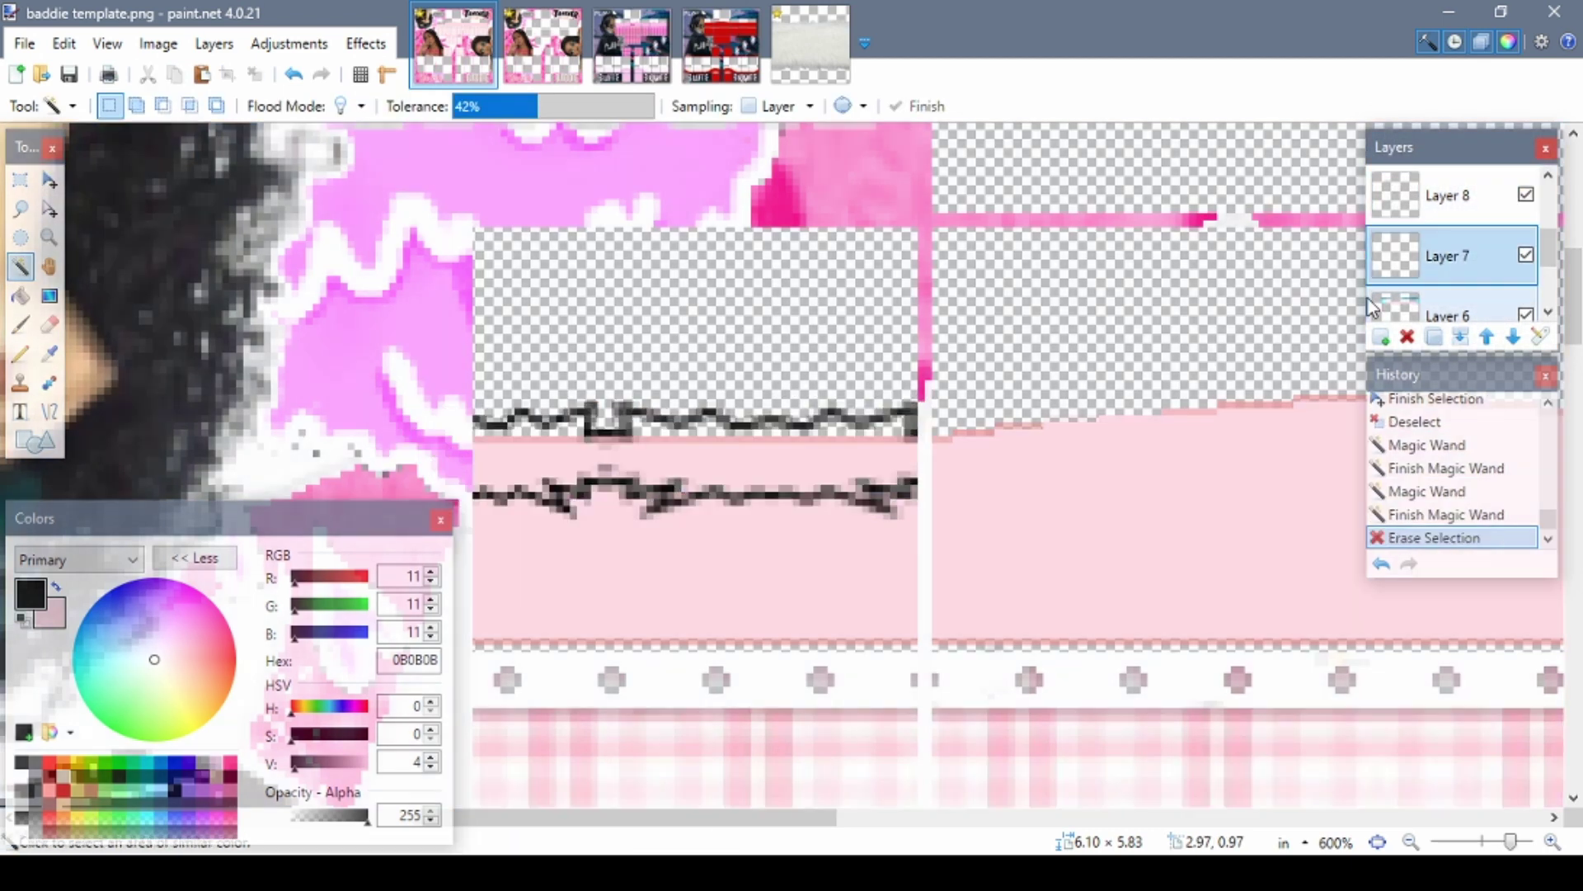
key("ctrl+z")
- Raise the Magic Wand tolerance to 53% and erase the excess fur around the outline on Layer 7
left_click(796, 445)
left_click(559, 106)
key("Delete")
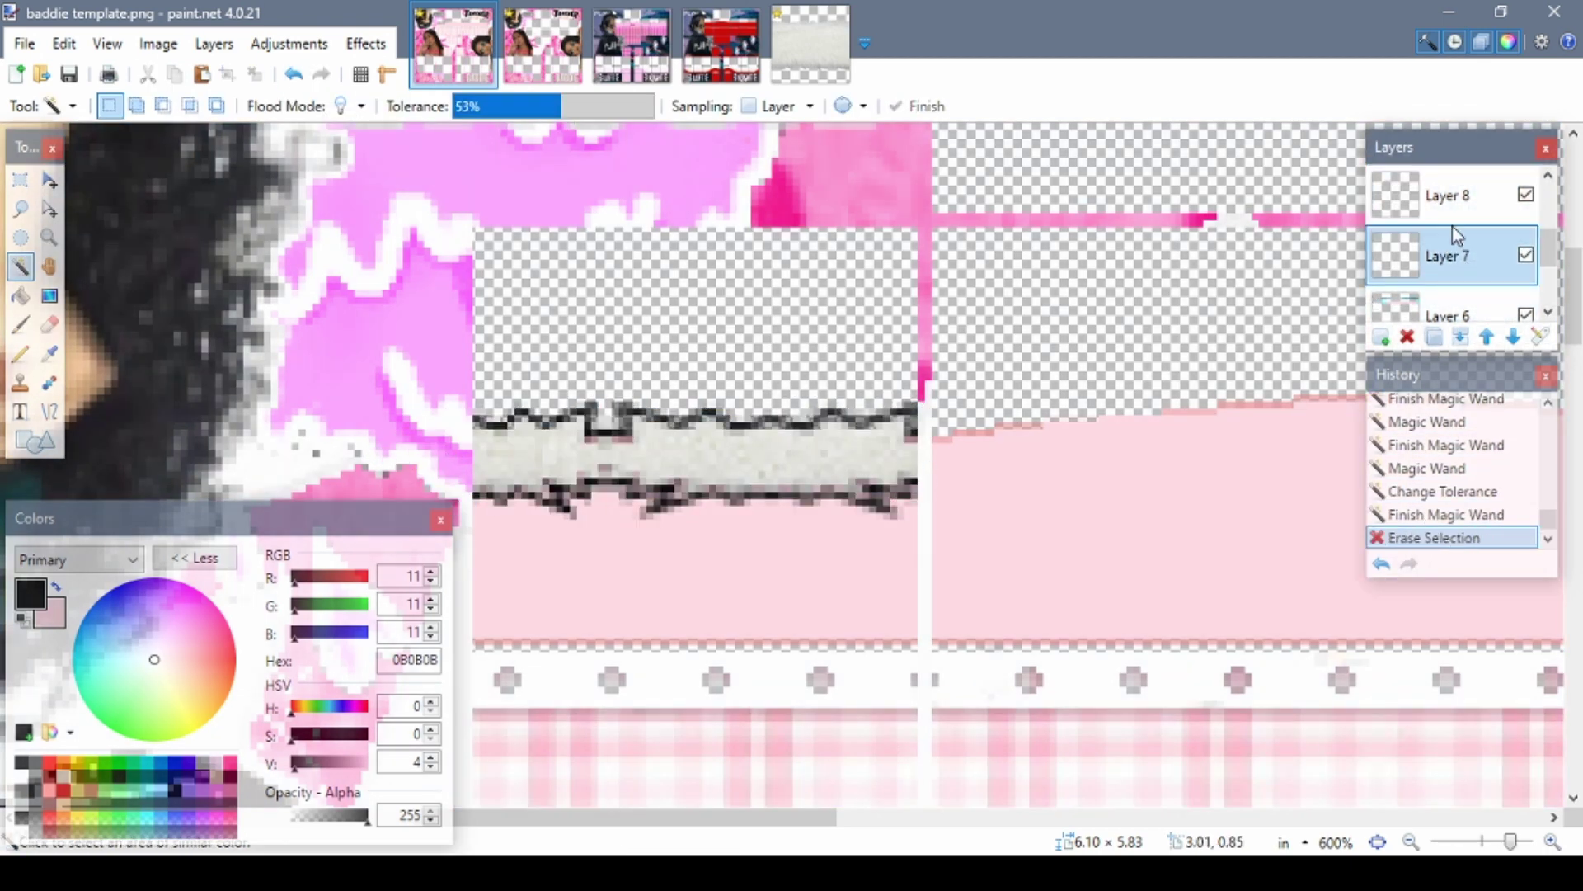
left_click(1452, 220)
left_click(1407, 336)
key("ctrl+plus")
key("ctrl+z")
scroll(701, 821, "left", 3)
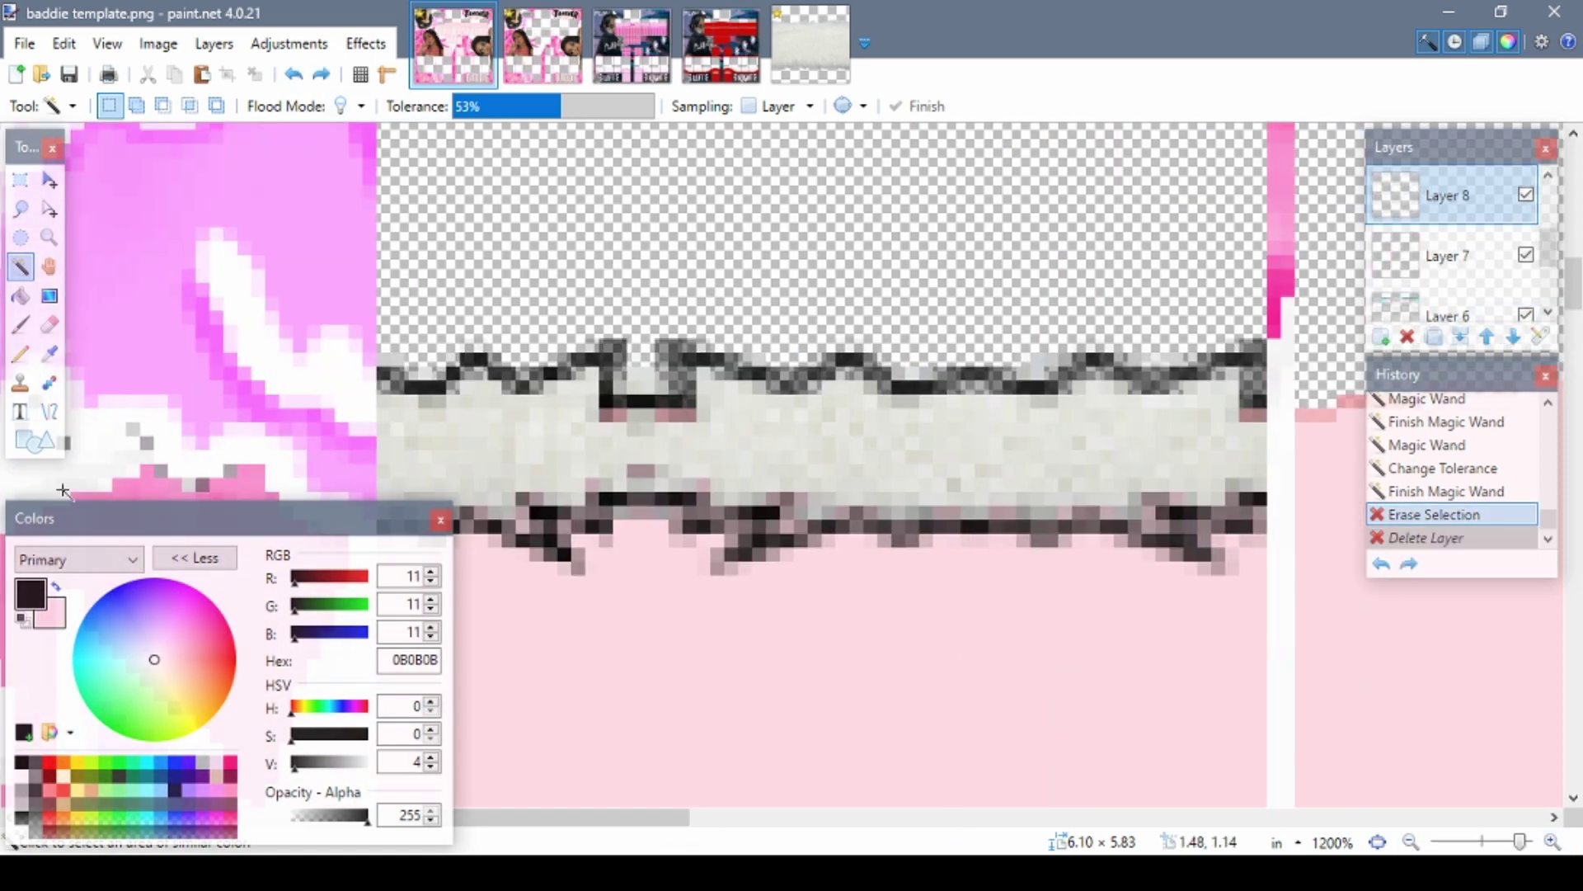
- Copy a rectangle from the middle of the fur strip and paste it on Layer 7
left_click(21, 179)
left_click_drag(700, 390, 1025, 482)
key("ctrl+c")
key("ctrl+v")
left_click(1467, 257)
key("ctrl+v")
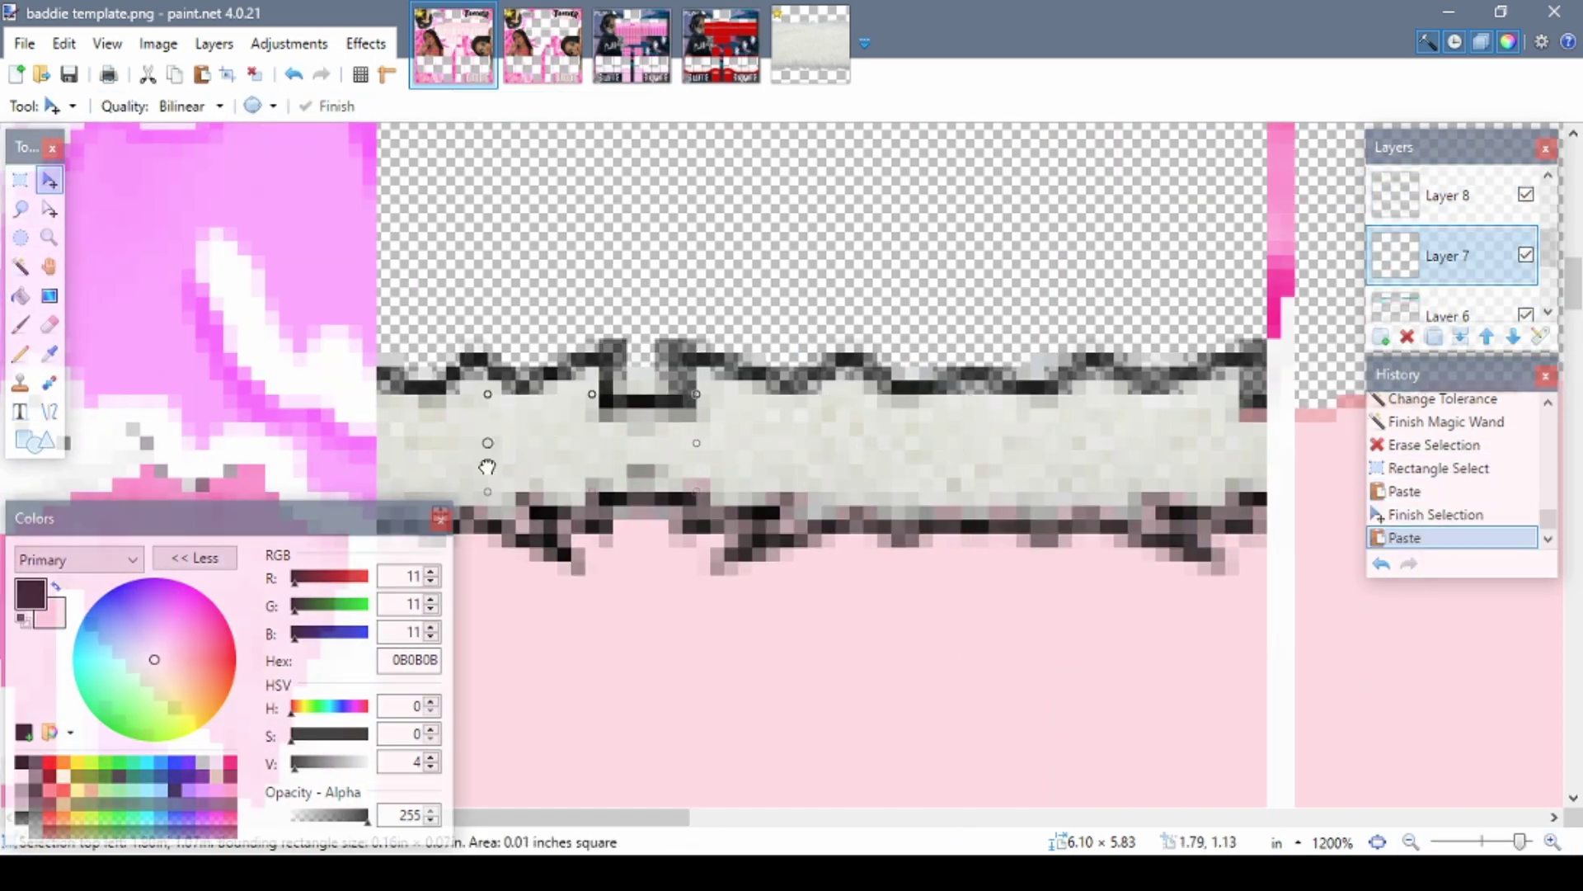
- Copy a block from the fur strip's left end, paste and stretch copies to fill behind the whole outline on Layer 7, and deselect
key("s")
mouse_move(378, 394)
left_mouse_down()
mouse_move(562, 495)
mouse_move(602, 497)
left_mouse_up()
key("ctrl+c")
key("ctrl+v")
scroll(647, 528, "down", 2)
key("ctrl+v")
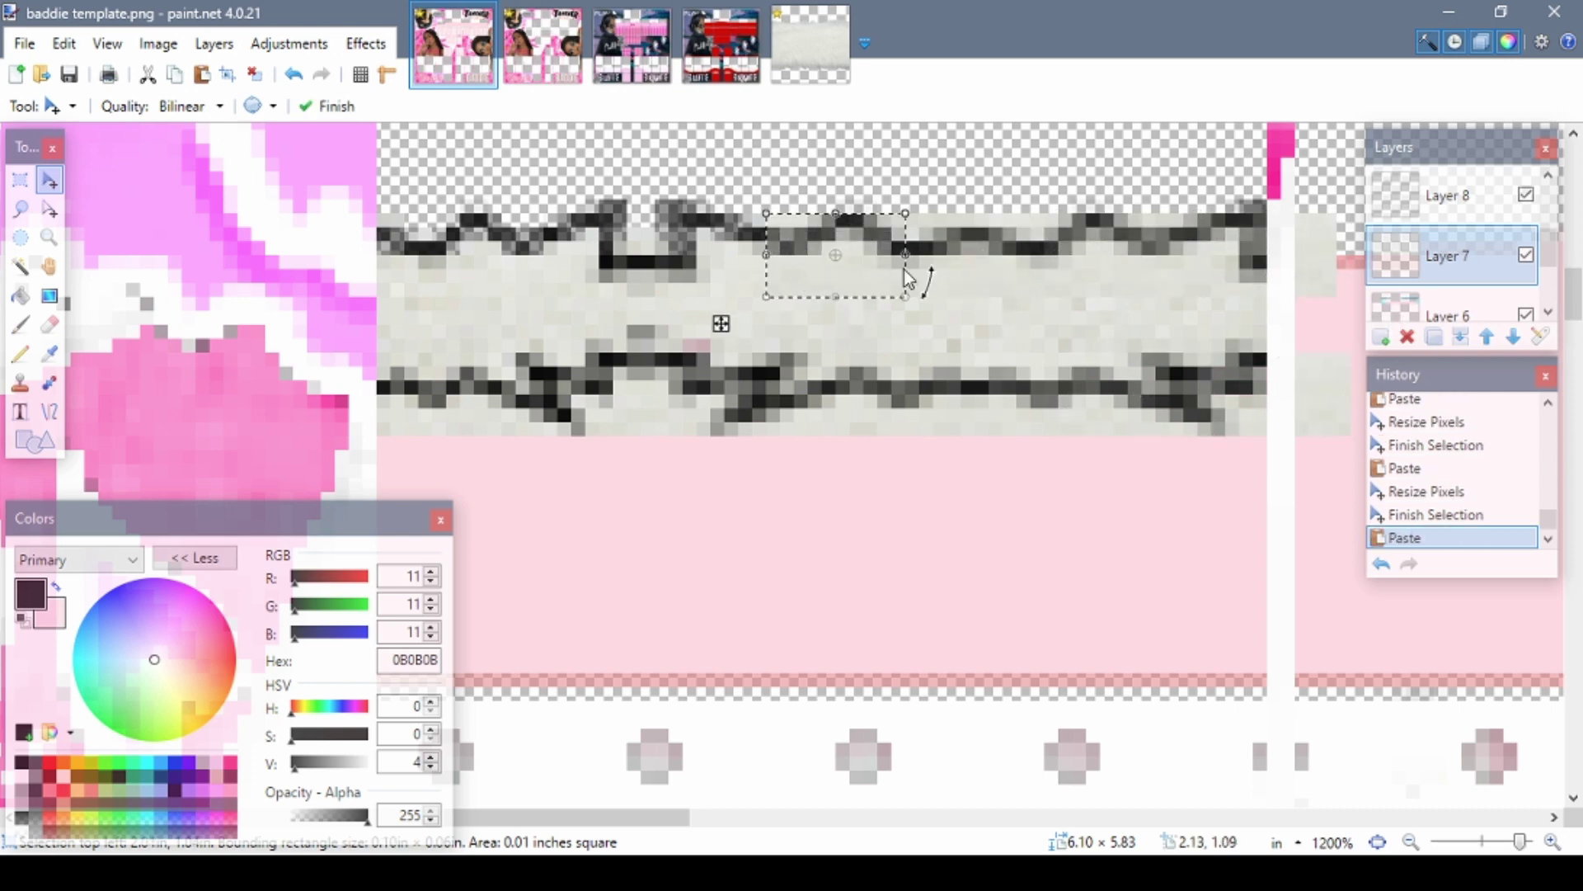
left_click_drag(732, 408, 734, 407)
key("ctrl+d")
key("s")
key("s")
key("s")
key("s")
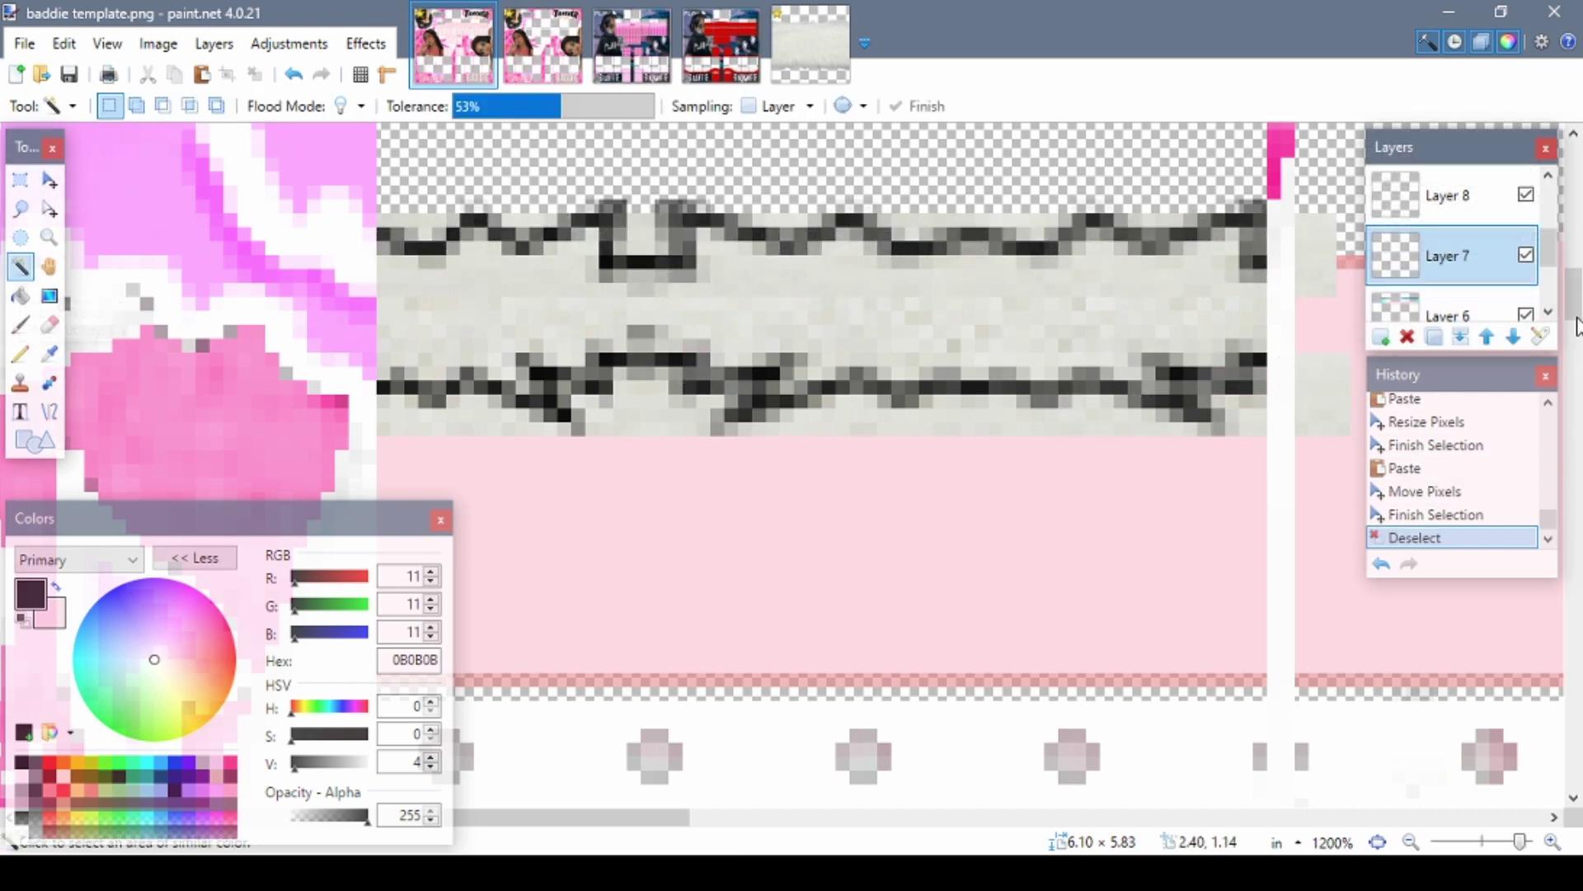
left_click(855, 428)
key("ctrl+d")
- Set the eraser width to 10 and erase the fur below and beyond the outline on Layer 7
left_click(1451, 195)
key("e")
left_click(263, 106)
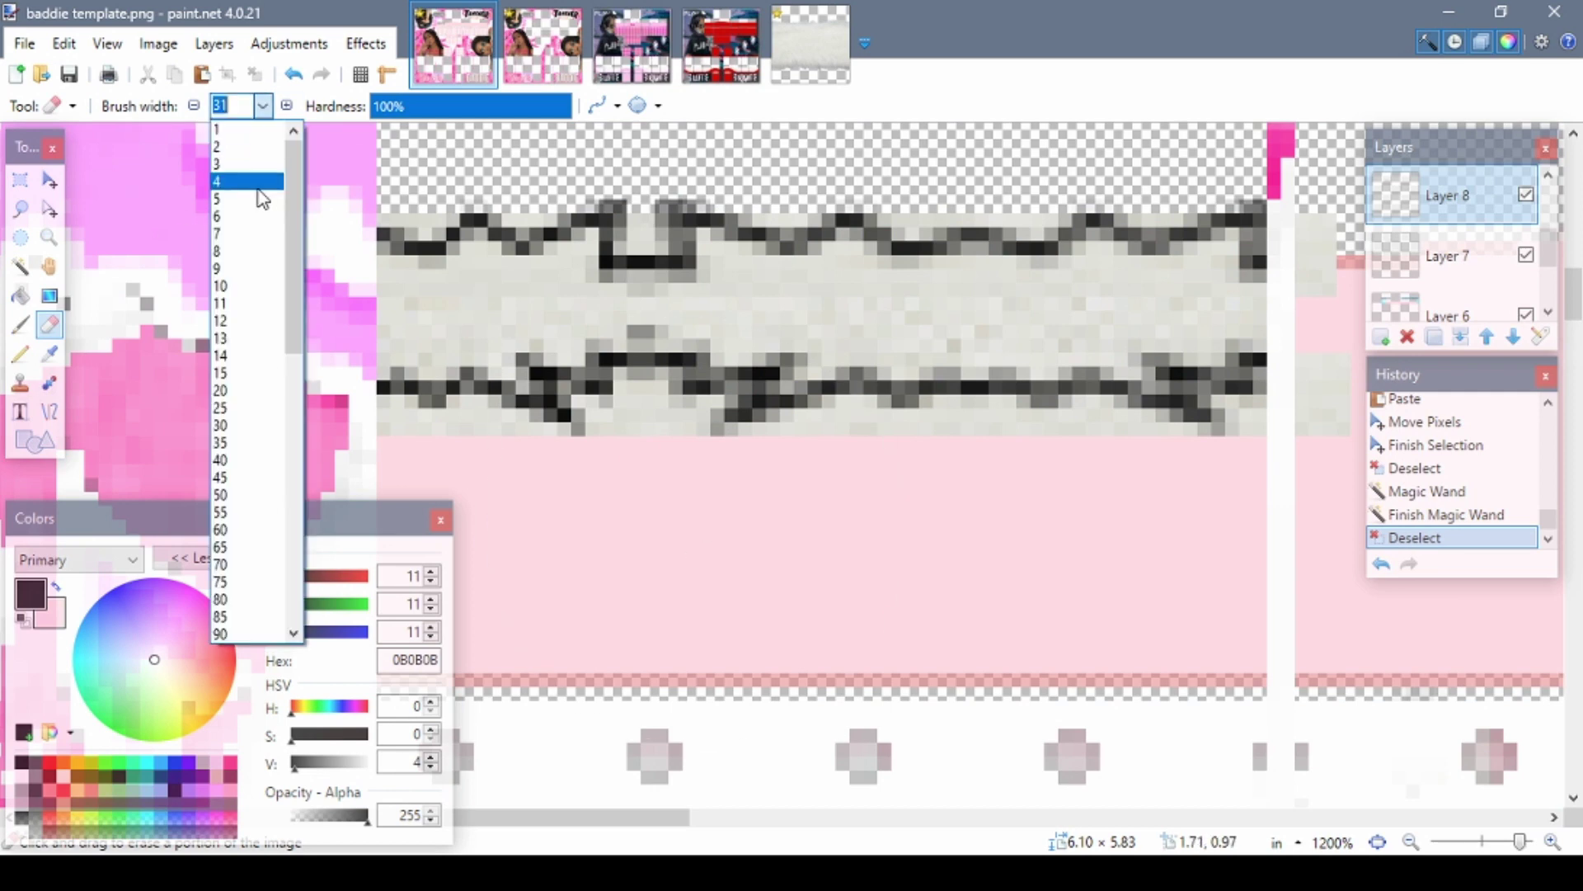
left_click(220, 285)
left_click(1451, 255)
left_click_drag(462, 494, 631, 495)
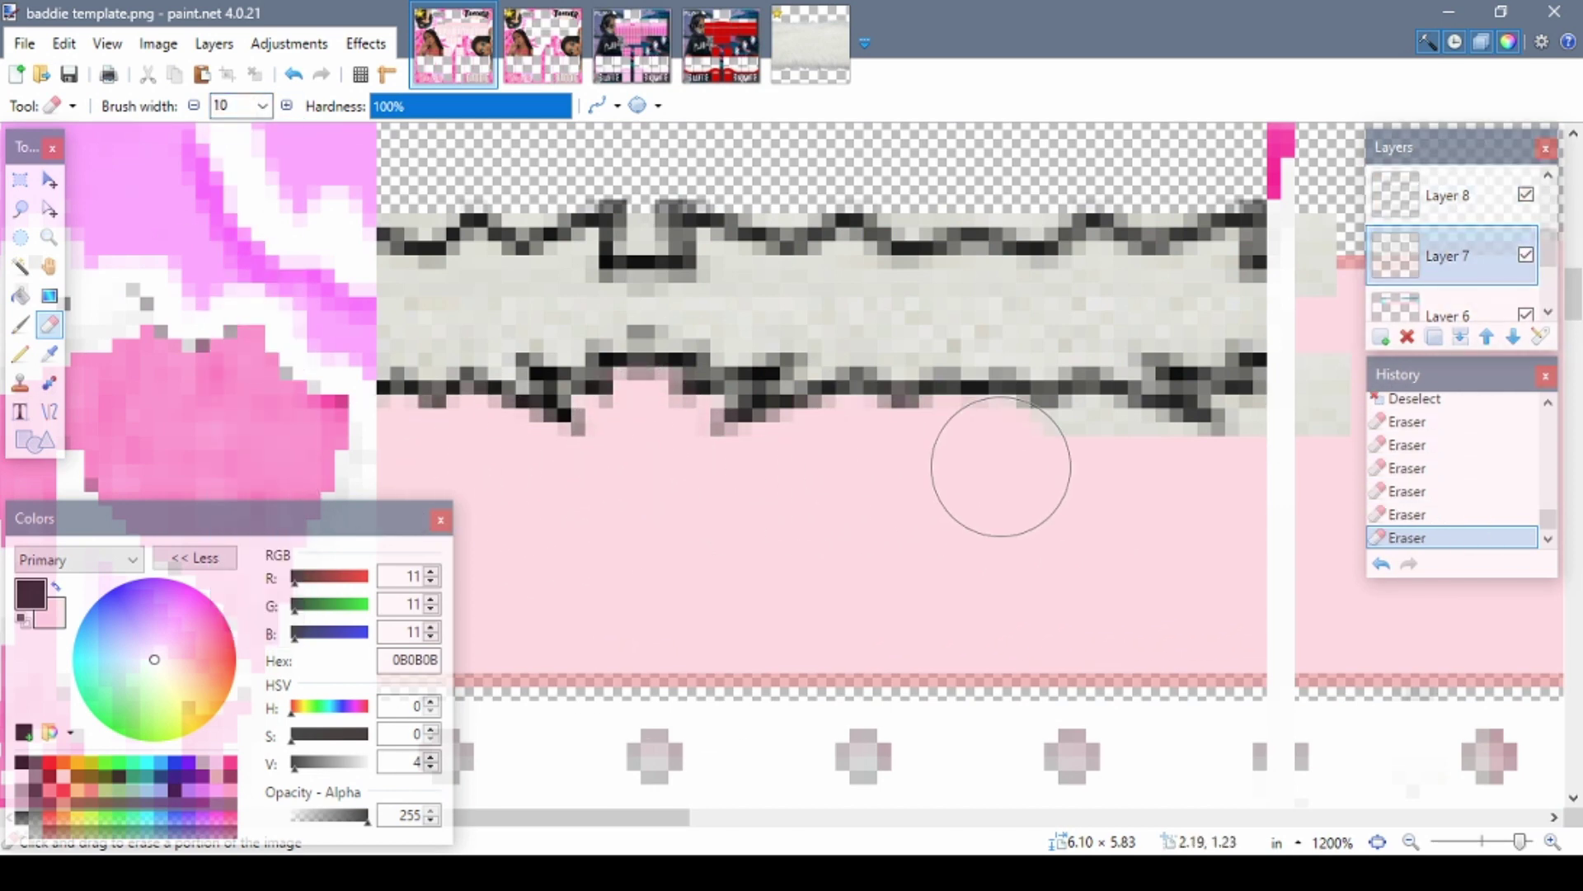
left_click_drag(1204, 486, 1272, 424)
scroll(872, 361, "right", 5)
scroll(860, 308, "left", 5)
scroll(859, 308, "up", 2)
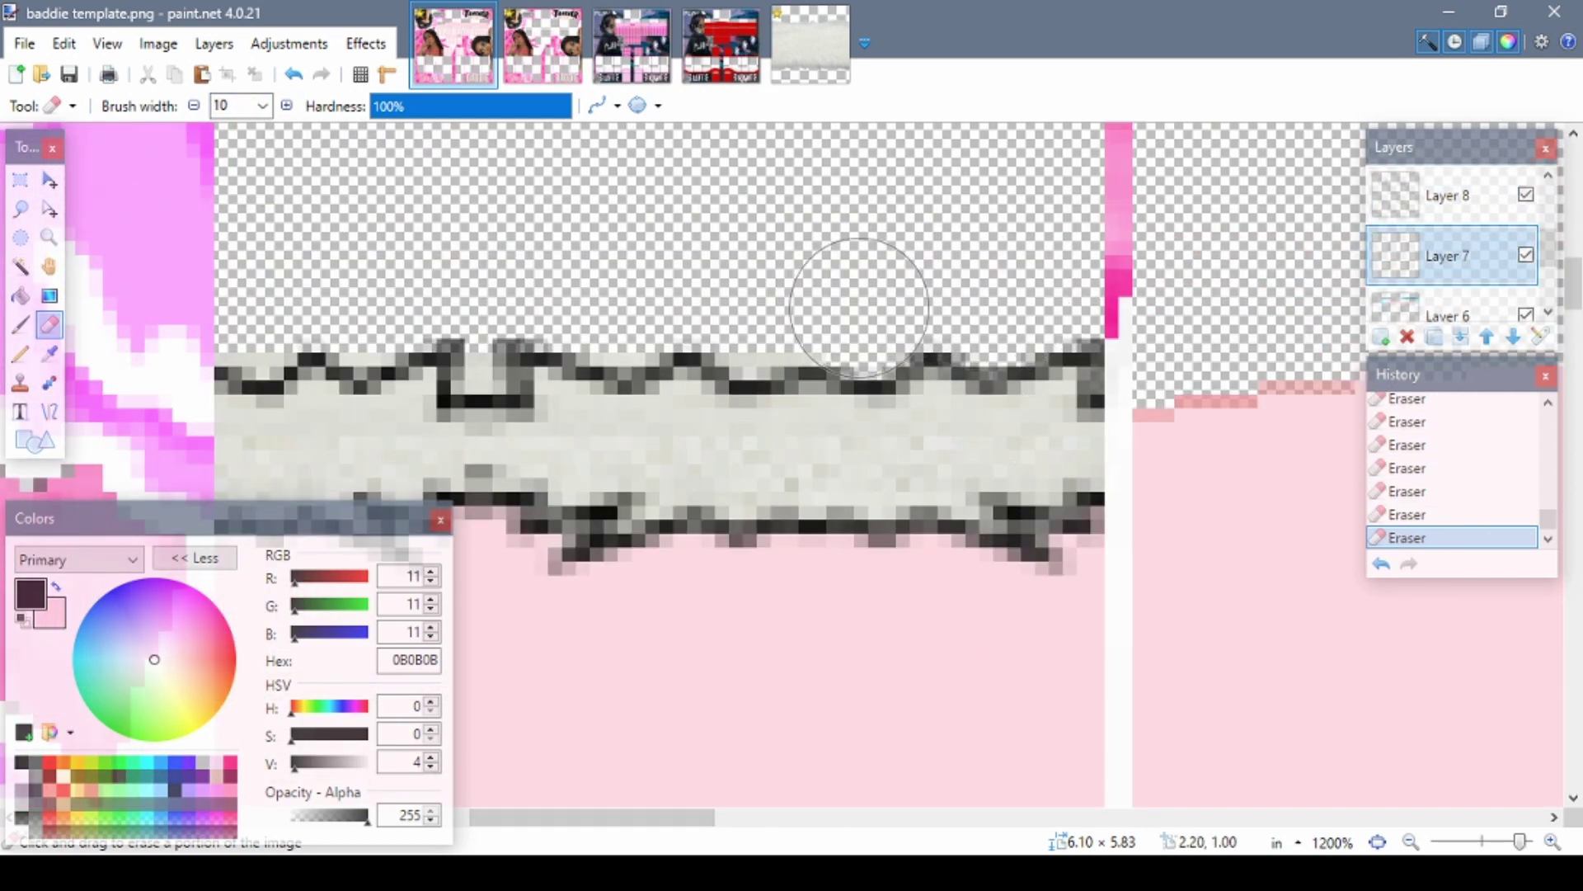
- Copy a small square of fur on Layer 7 and paste copies into the gaps beside the outline's upper notch
left_click(49, 353)
key("ctrl+plus")
key("s")
left_click_drag(974, 326, 1045, 398)
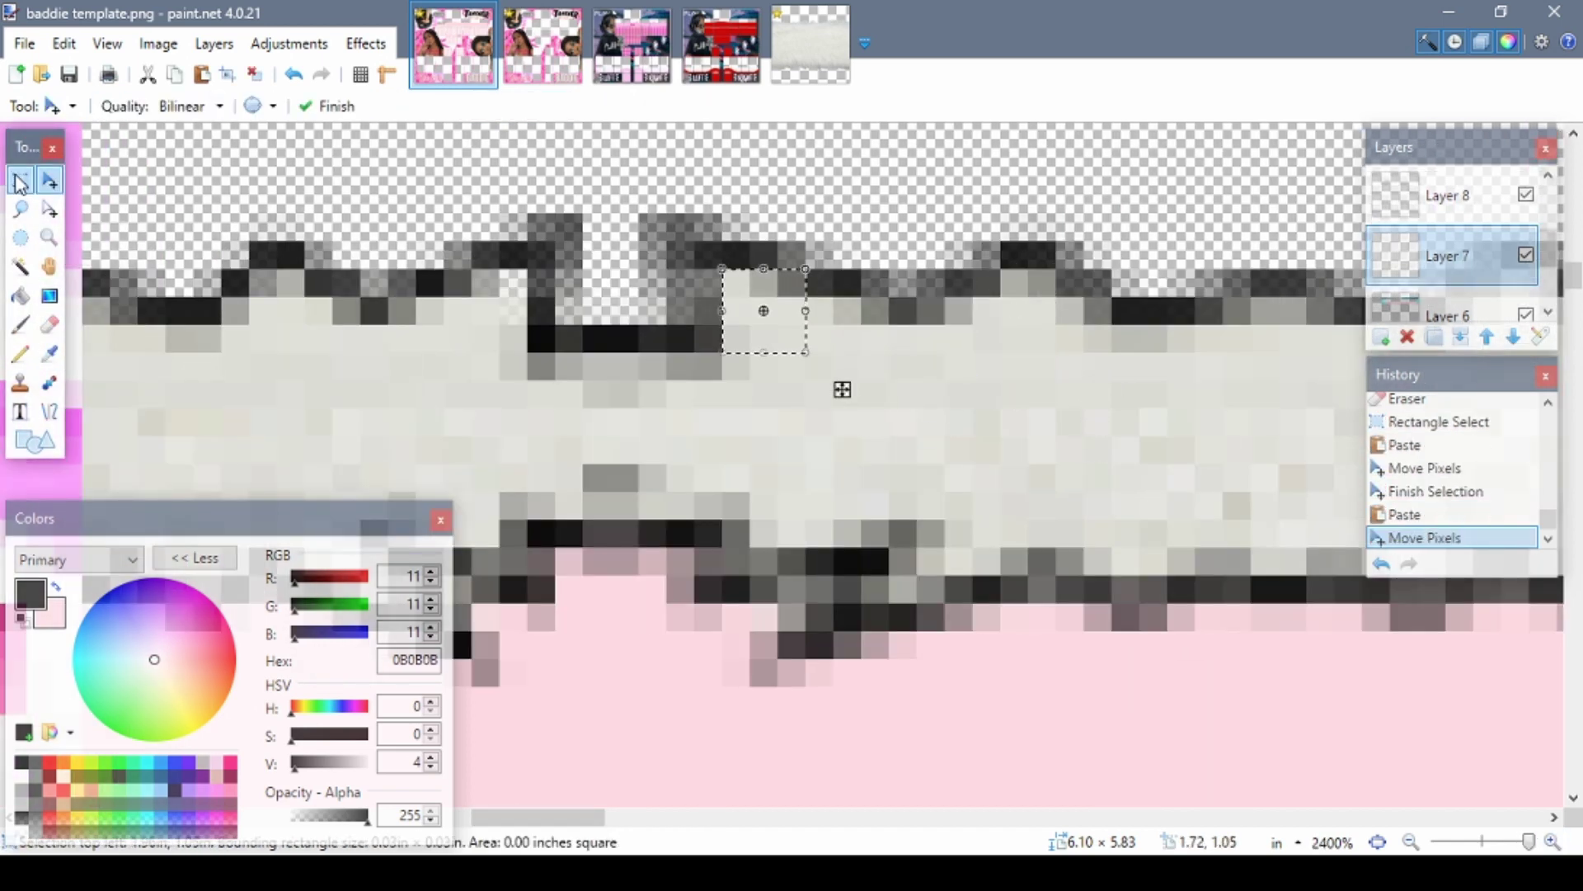
key("ctrl+d")
- Sample the fur colour DCDDD5 and recolor the black outline on Layer 8 with it at 86% tolerance
key("k")
left_click(848, 520)
key("ctrl+minus")
key("ctrl+minus")
key("ctrl+minus")
key("r")
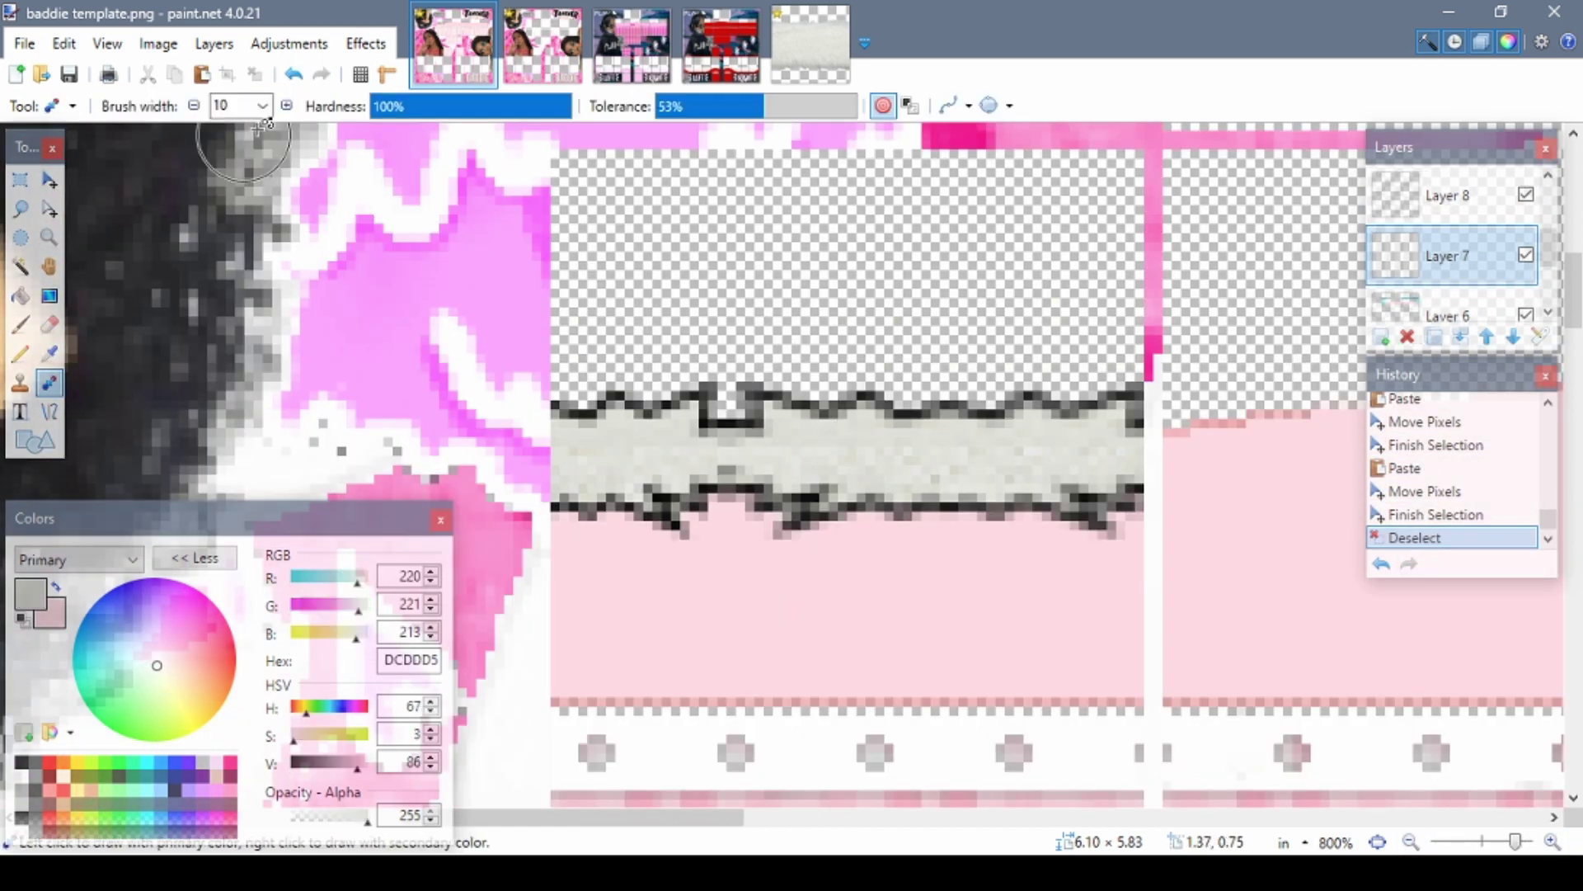
key("alt+Page_Up")
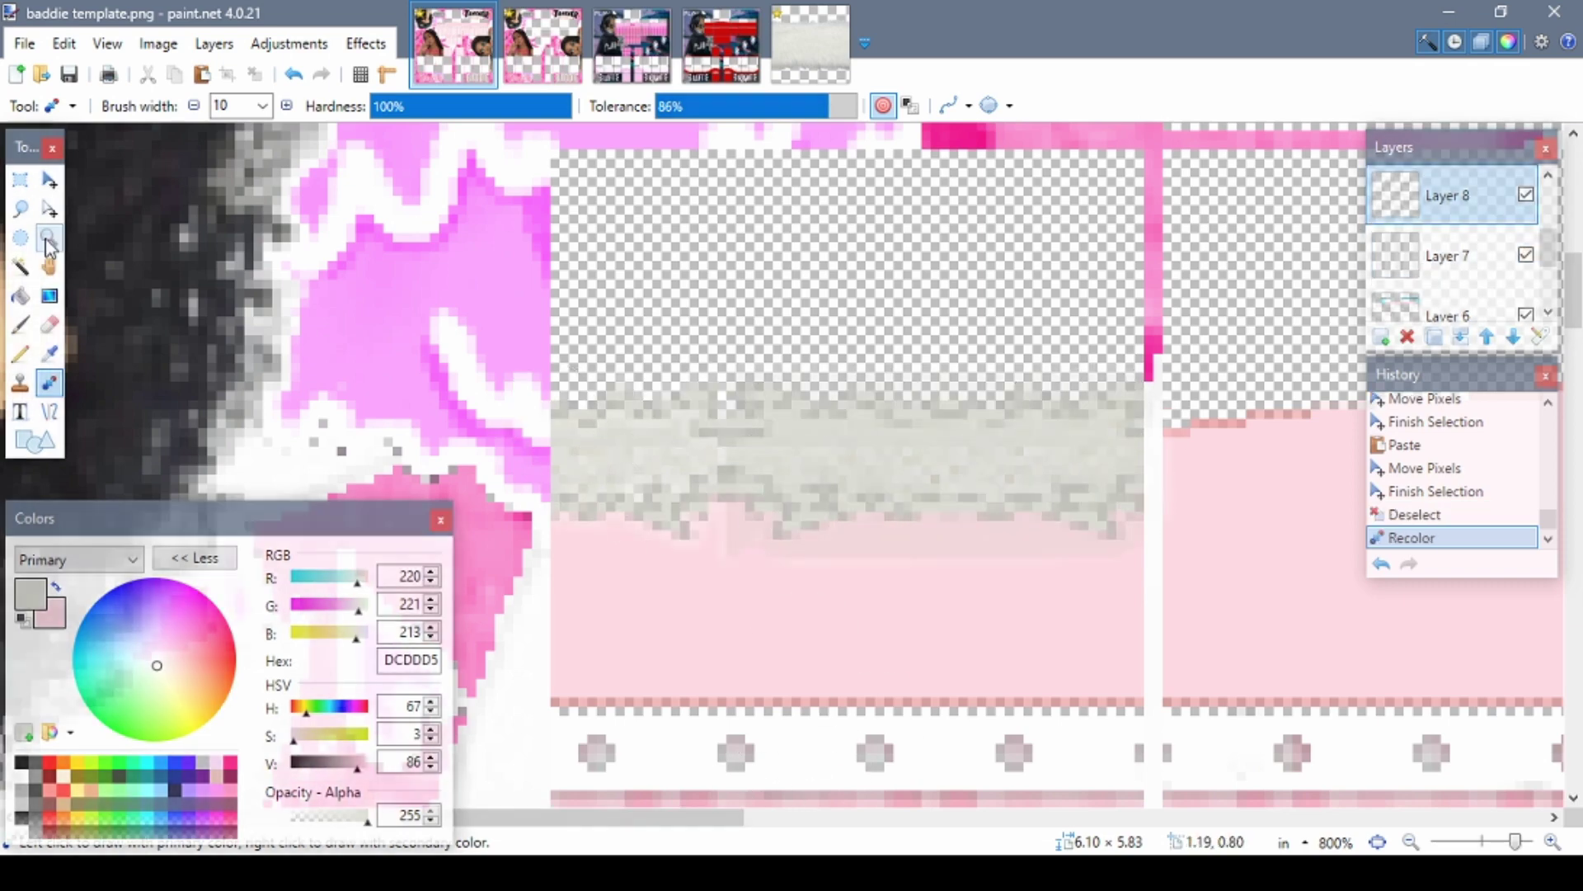
- Merge Layer 8 down into Layer 7 and erase everything around the fur strip using the Magic Wand at 51% tolerance
left_click(21, 266)
left_click(997, 300)
left_click(21, 179)
left_click(721, 339)
key("ctrl+m")
left_click(21, 266)
left_click(976, 343)
key("Delete")
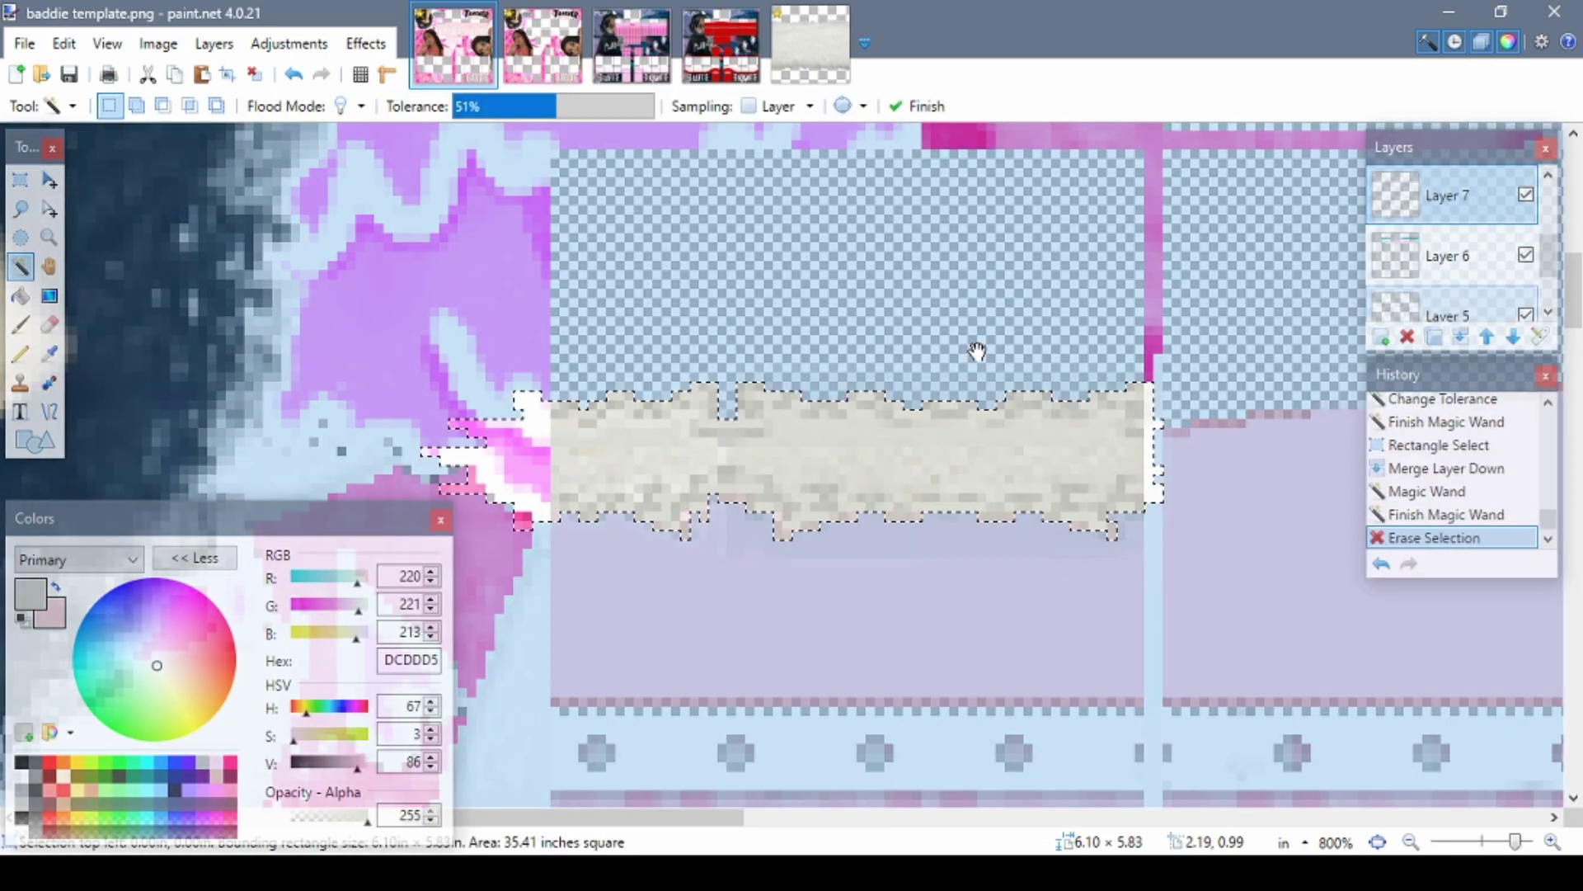
- Select the fur strip on Layer 7 and shrink it against the left edge of the leftmost panel
scroll(171, 214, "down", 2)
scroll(171, 214, "up", 3)
key("s")
left_click_drag(171, 215, 819, 570)
key("m")
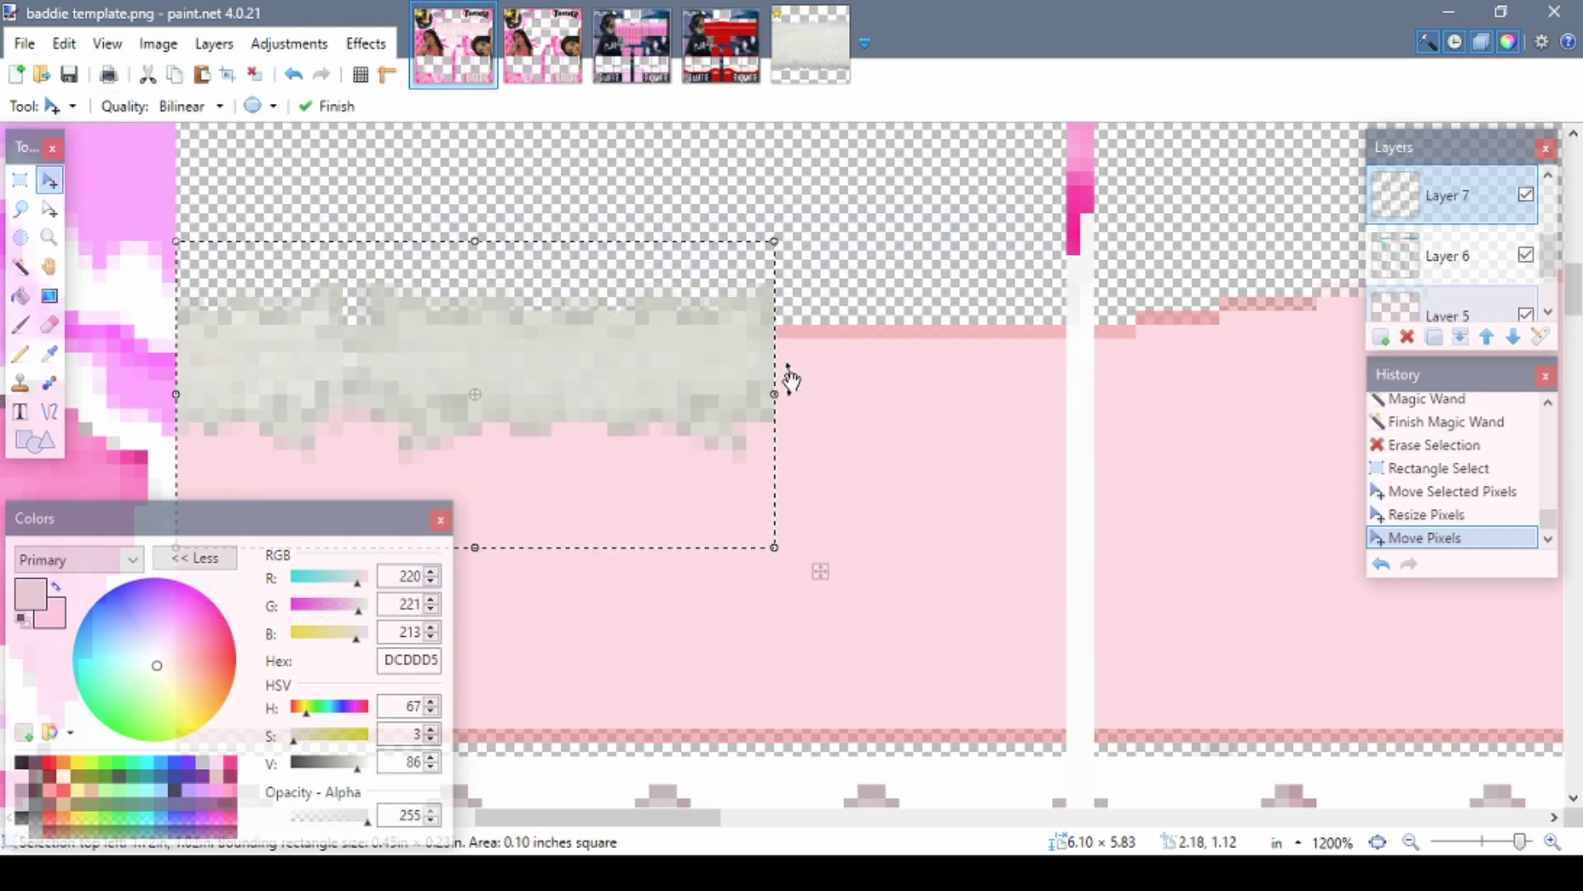
left_click_drag(774, 393, 663, 387)
left_click_drag(419, 241, 418, 282)
left_click_drag(468, 387, 468, 360)
- Paste copies of the fur strip to complete the leftmost panel and start the strip on the second panel
left_click_drag(816, 386, 1089, 453)
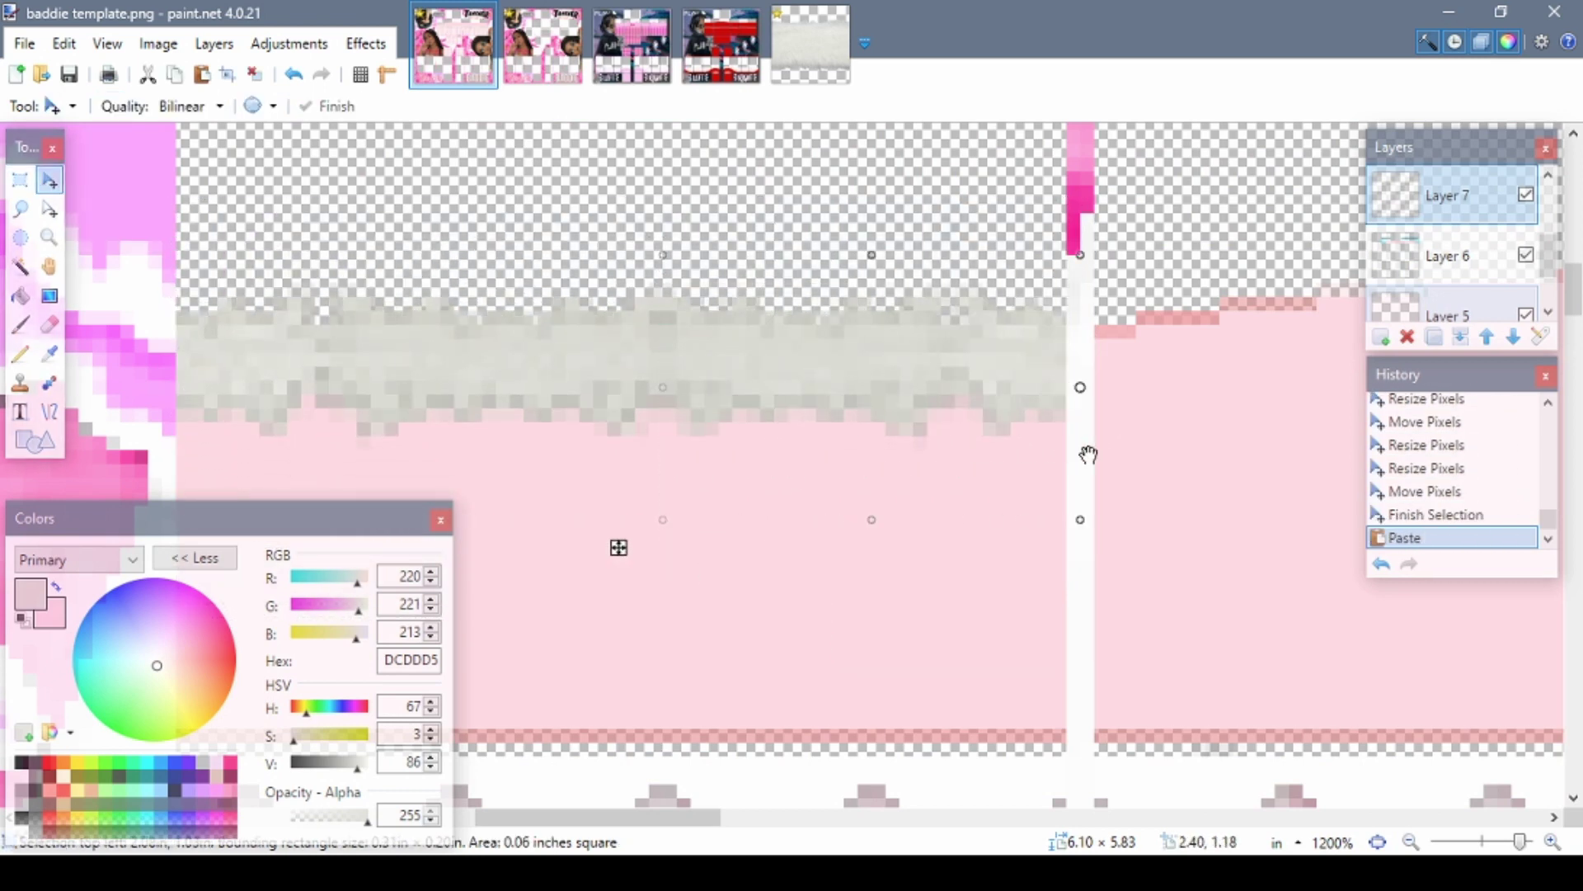
mouse_move(594, 816)
left_mouse_down()
mouse_move(774, 816)
mouse_move(577, 817)
left_mouse_up()
key("ctrl+v")
left_click_drag(577, 386, 968, 522)
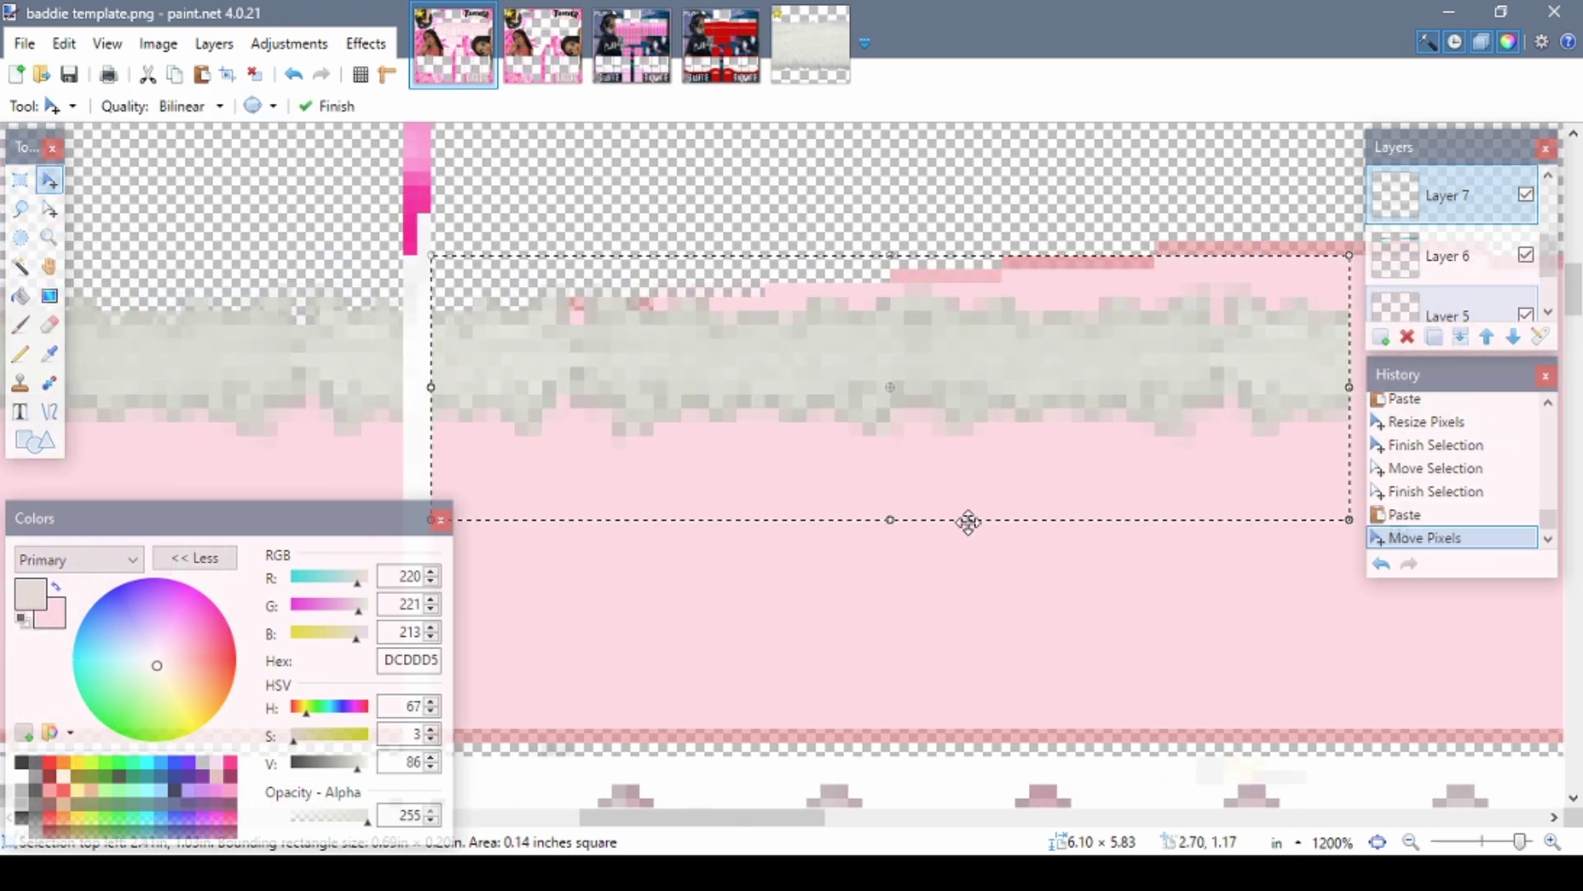
- Rotate the second panel's fur piece by about 5.76° and align it with the rising top edge
key("ctrl+minus")
key("m")
left_click_drag(474, 417, 557, 414)
key("m")
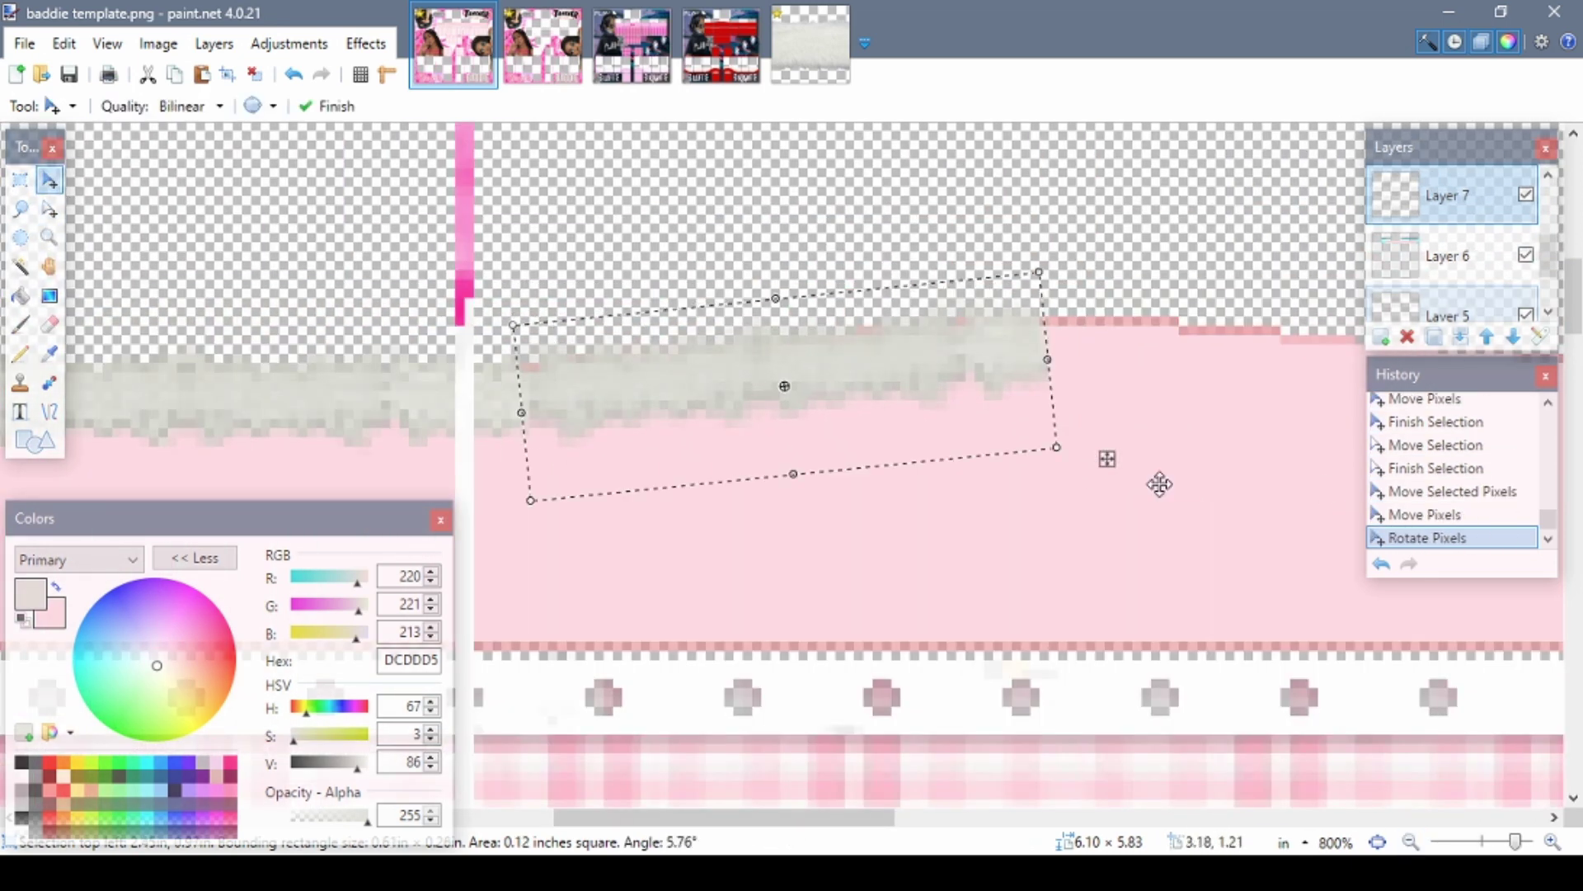
- Copy a small piece of fur, rotate it about 15.12°, and place it at the second panel's left end to join the strips
left_click(21, 180)
key("ctrl+plus")
key("ctrl+plus")
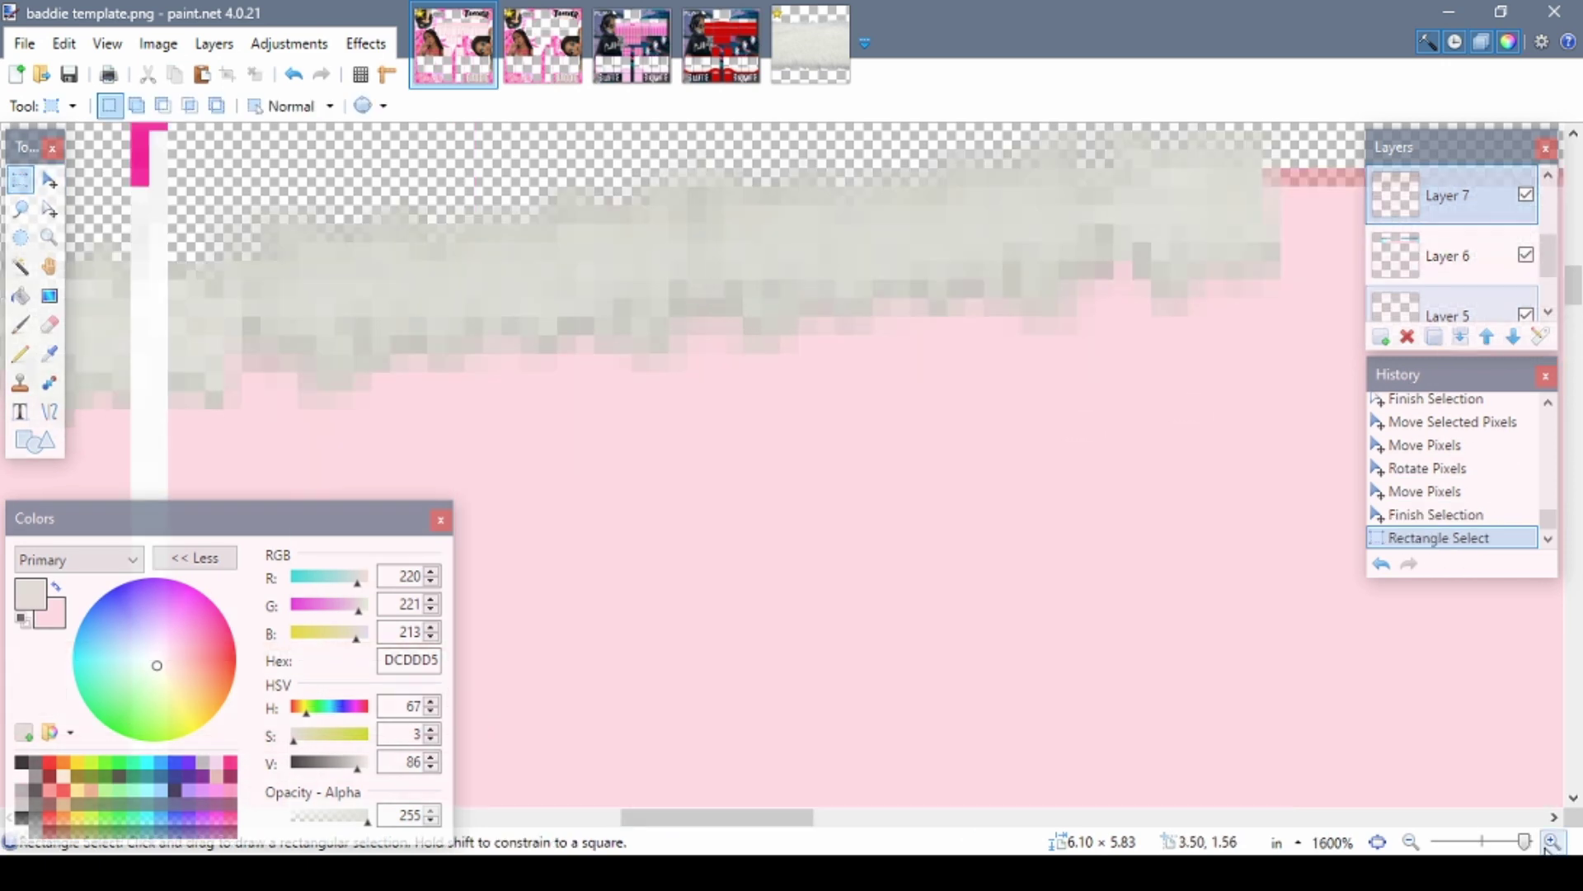
scroll(1059, 576, "up", 5)
left_click_drag(932, 485, 1039, 724)
key("ctrl+v")
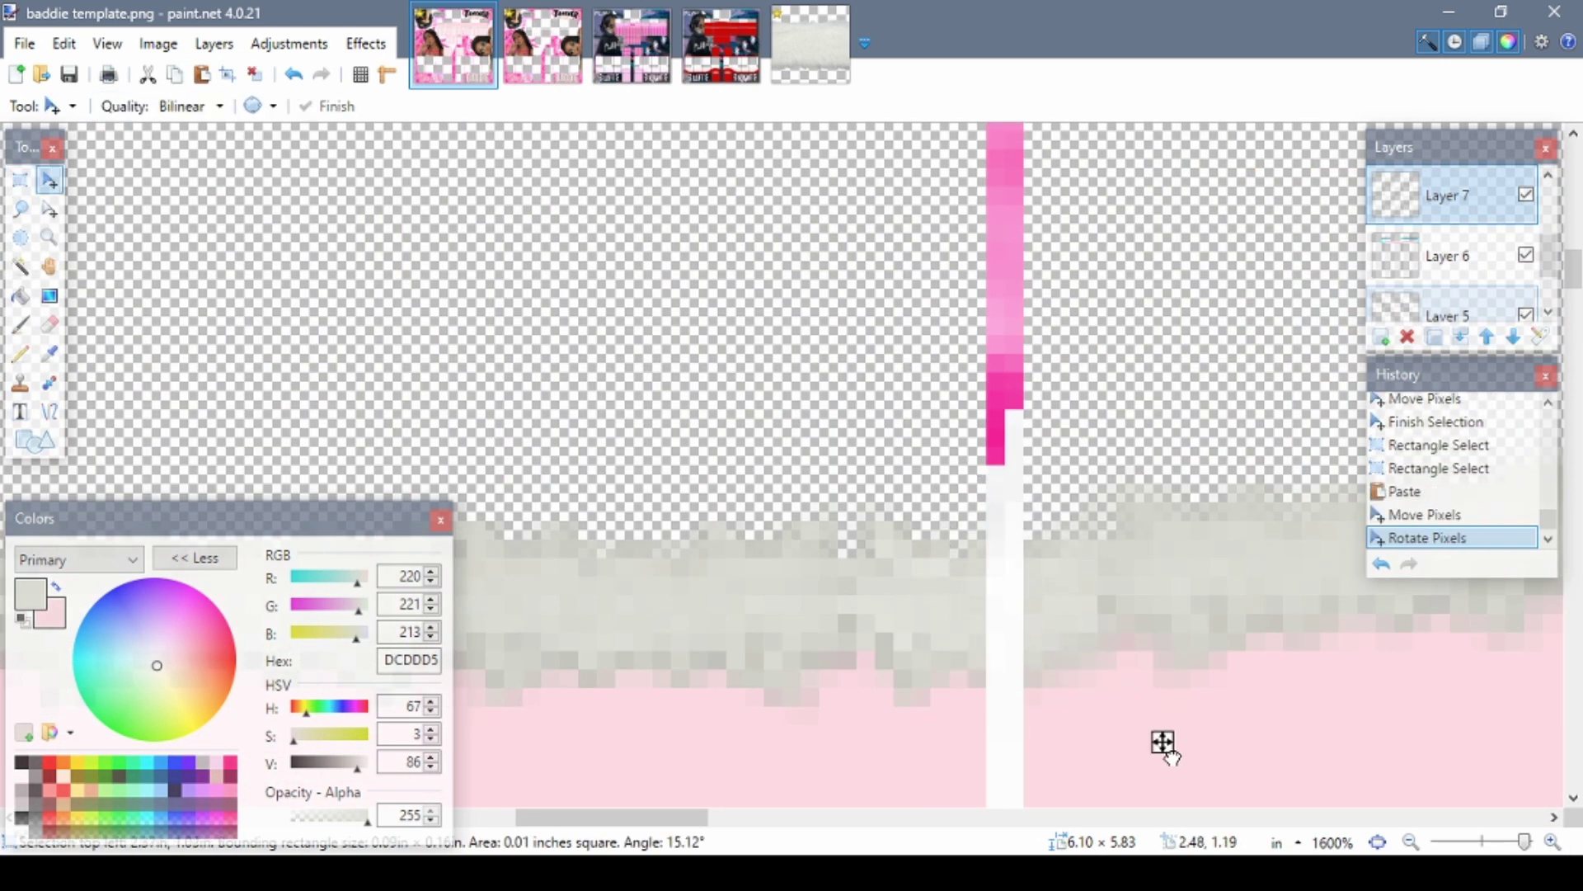
left_click_drag(1163, 742, 1170, 733)
key("ctrl+d")
- Select the finished fur across the leftmost panel and the left half of the second panel
mouse_move(1524, 841)
left_mouse_down()
mouse_move(1420, 841)
mouse_move(1503, 841)
left_mouse_up()
left_click(1552, 841)
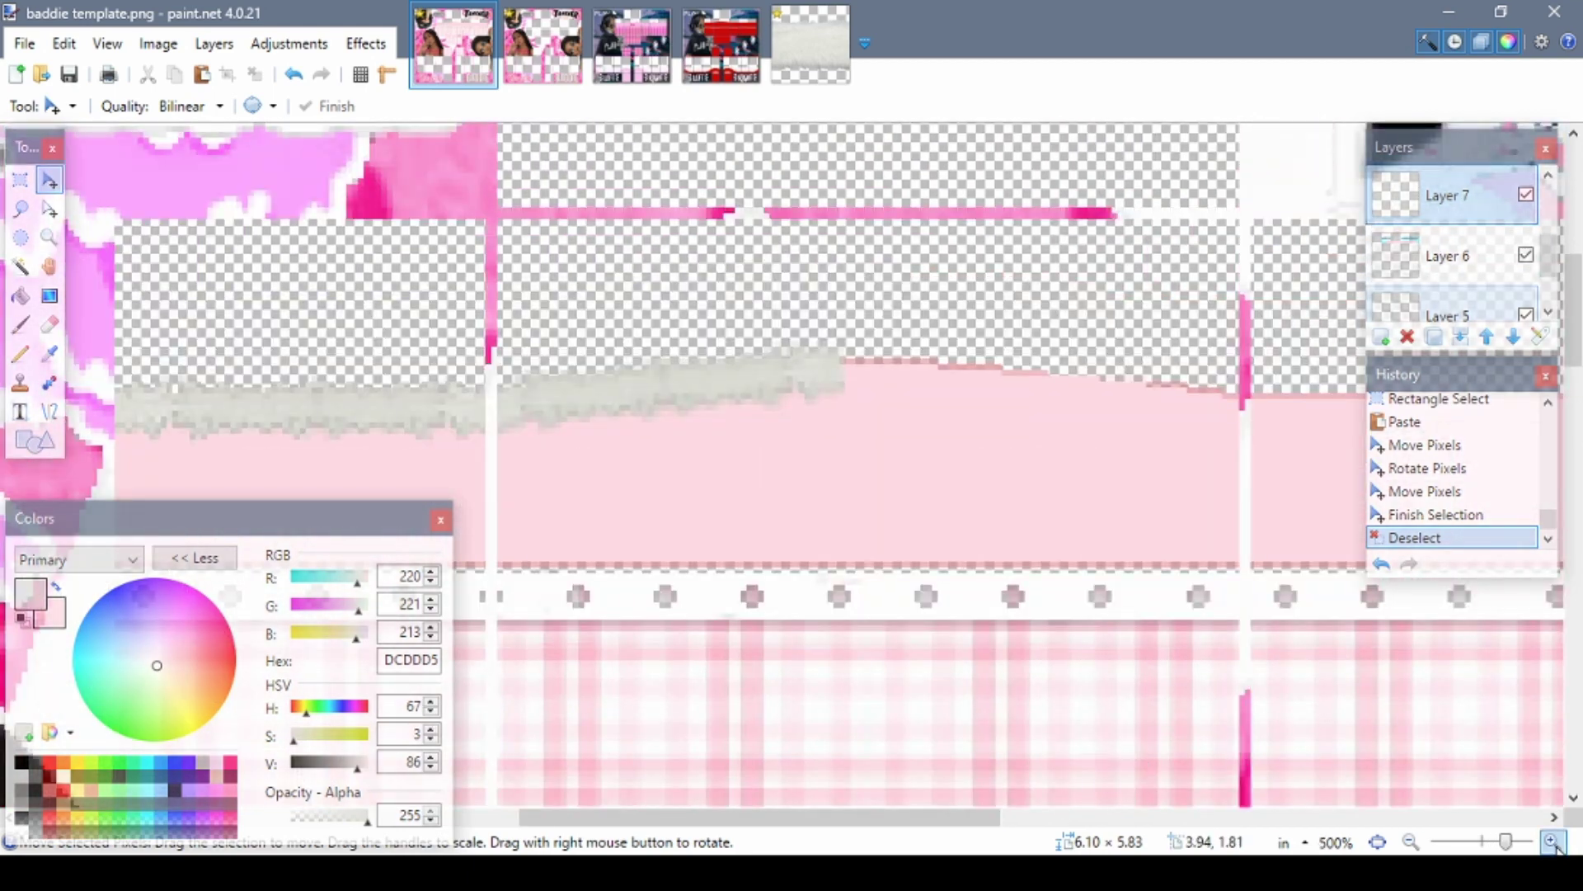
left_click(1553, 841)
key("s")
left_click_drag(352, 170, 795, 601)
left_click(49, 209)
left_click_drag(555, 442, 1015, 442)
left_click_drag(798, 818, 928, 833)
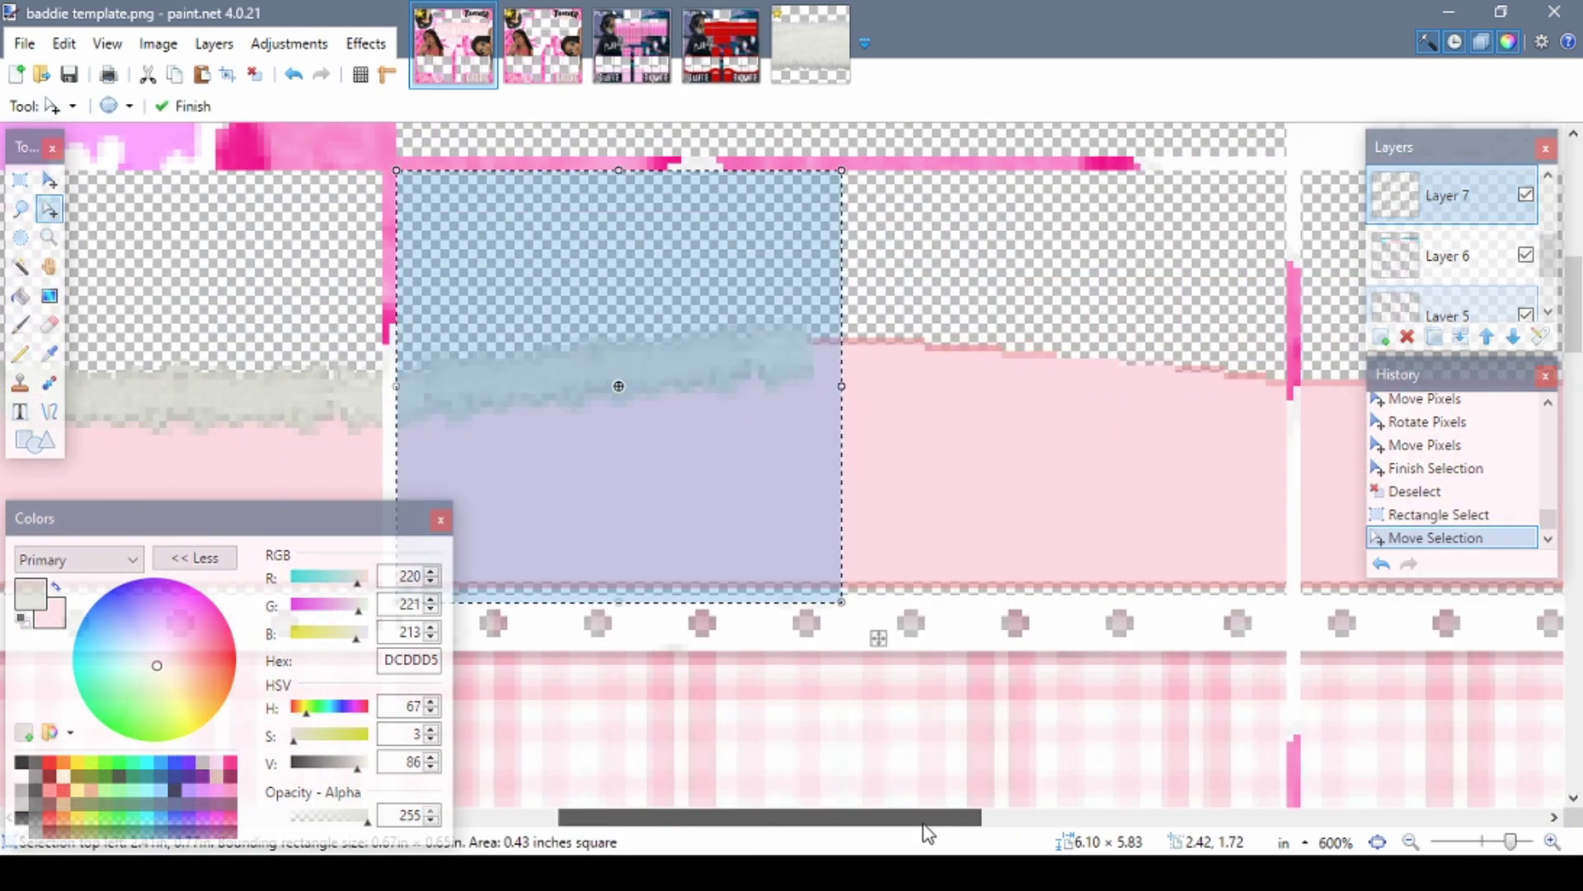
left_click_drag(418, 397, 381, 387)
- Paste a copy of the selected fur and mirror it over the second panel's right half and the third panel
key("ctrl+minus")
key("ctrl+minus")
key("ctrl+minus")
key("ctrl+v")
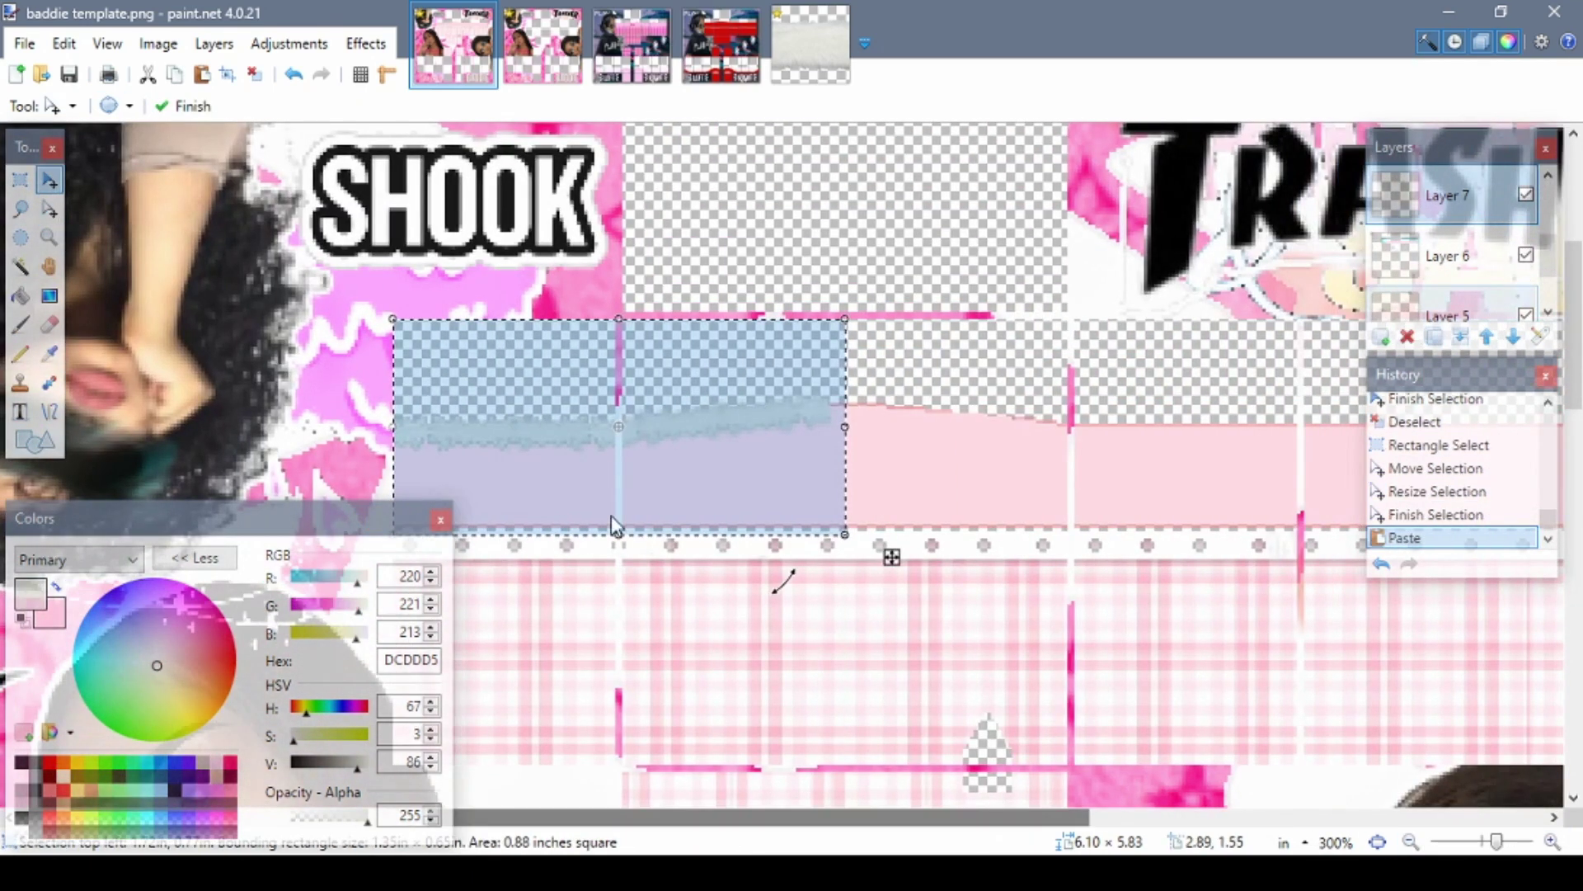
scroll(1021, 733, "right", 3)
- Copy the flat fur segment and paste copies of it across the rightmost panel up to its edge
key("s")
key("ctrl+plus")
key("ctrl+plus")
key("ctrl+plus")
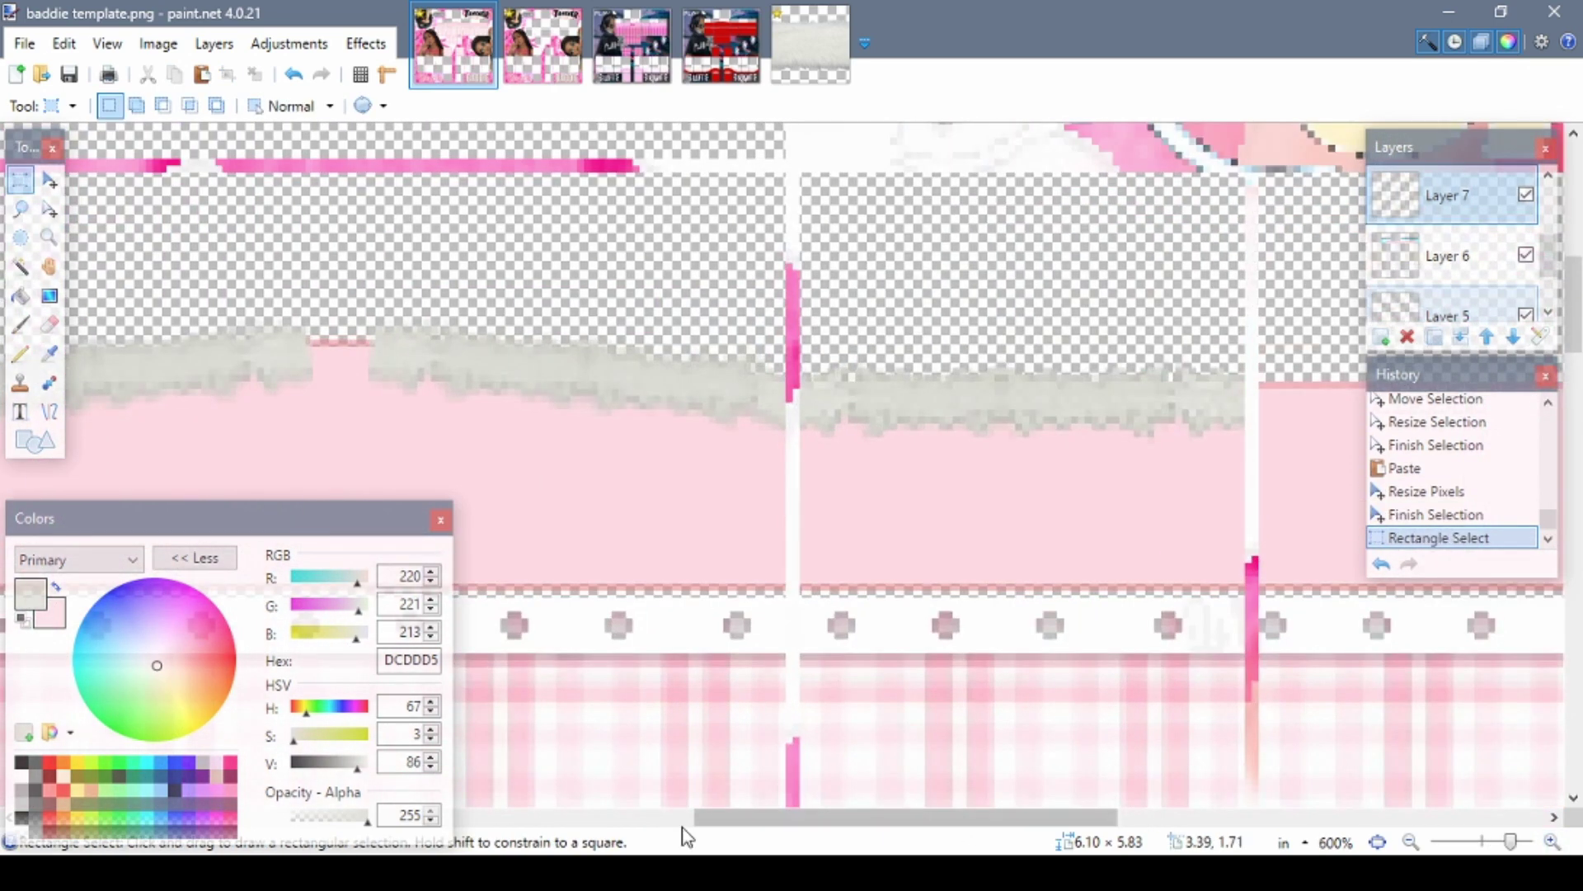
left_click_drag(417, 347, 691, 460)
key("ctrl+v")
left_click_drag(990, 456, 838, 559)
key("ctrl+v")
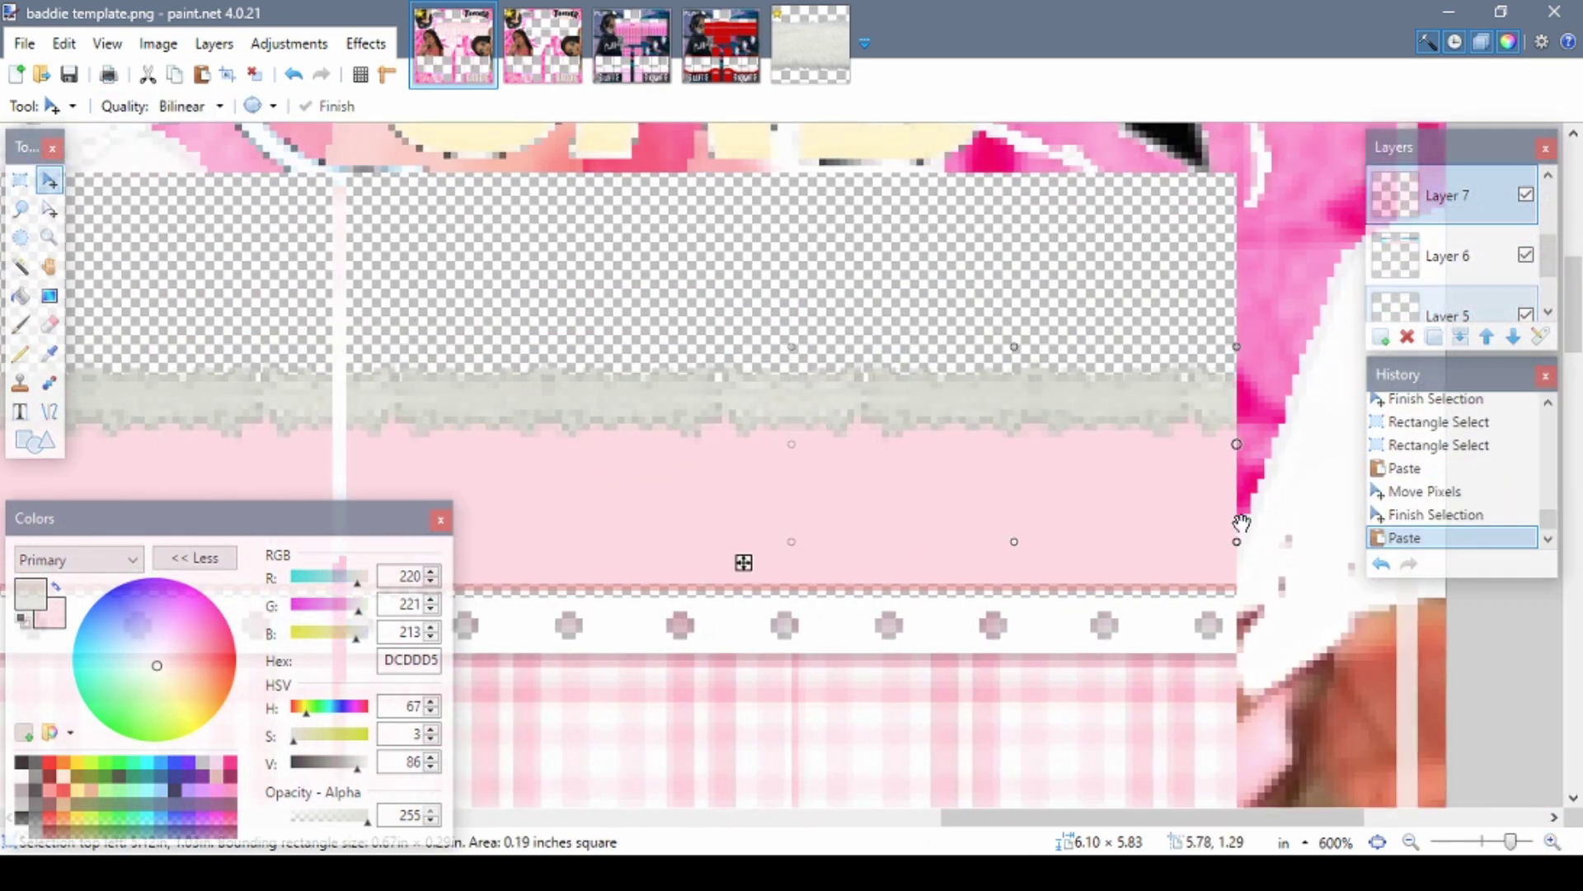
left_click_drag(743, 558, 690, 511)
- Select and copy the fur piece just left of the gap at the second panel's peak
key("ctrl+plus")
key("ctrl+plus")
key("ctrl+plus")
key("ctrl+plus")
key("s")
left_click_drag(452, 318, 756, 665)
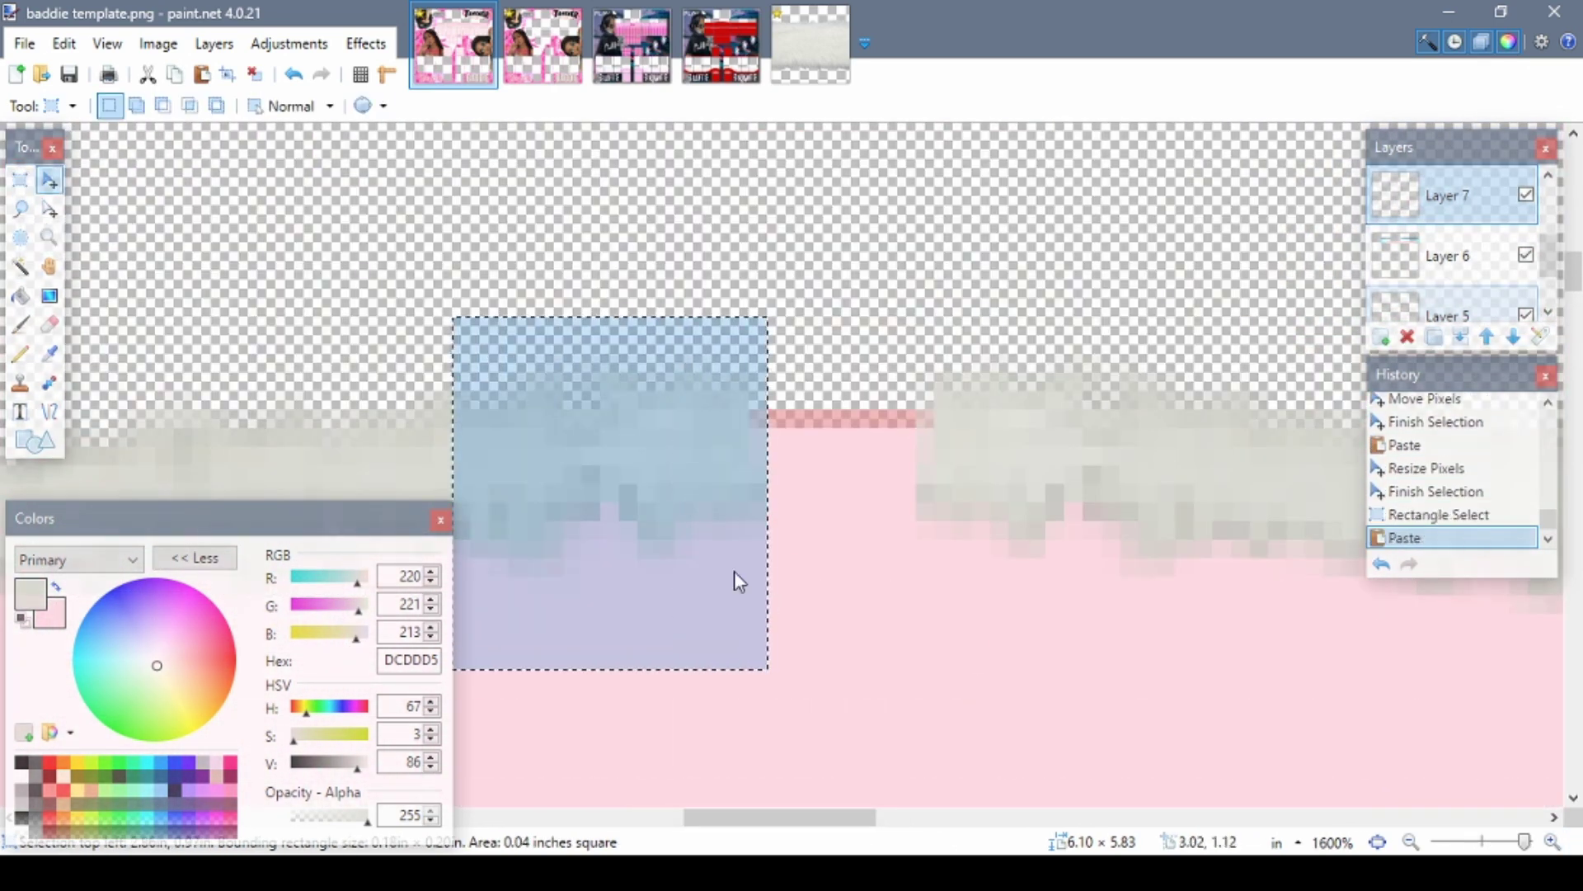
key("m")
- Add a new layer below Layer 7 and paste the fur piece there to close the gap at the peak
left_click(1380, 336)
left_click(1514, 337)
key("ctrl+v")
left_click_drag(901, 516, 887, 572)
key("ctrl+minus")
key("ctrl+minus")
key("ctrl+minus")
key("ctrl+minus")
key("ctrl+minus")
key("ctrl+minus")
key("ctrl+minus")
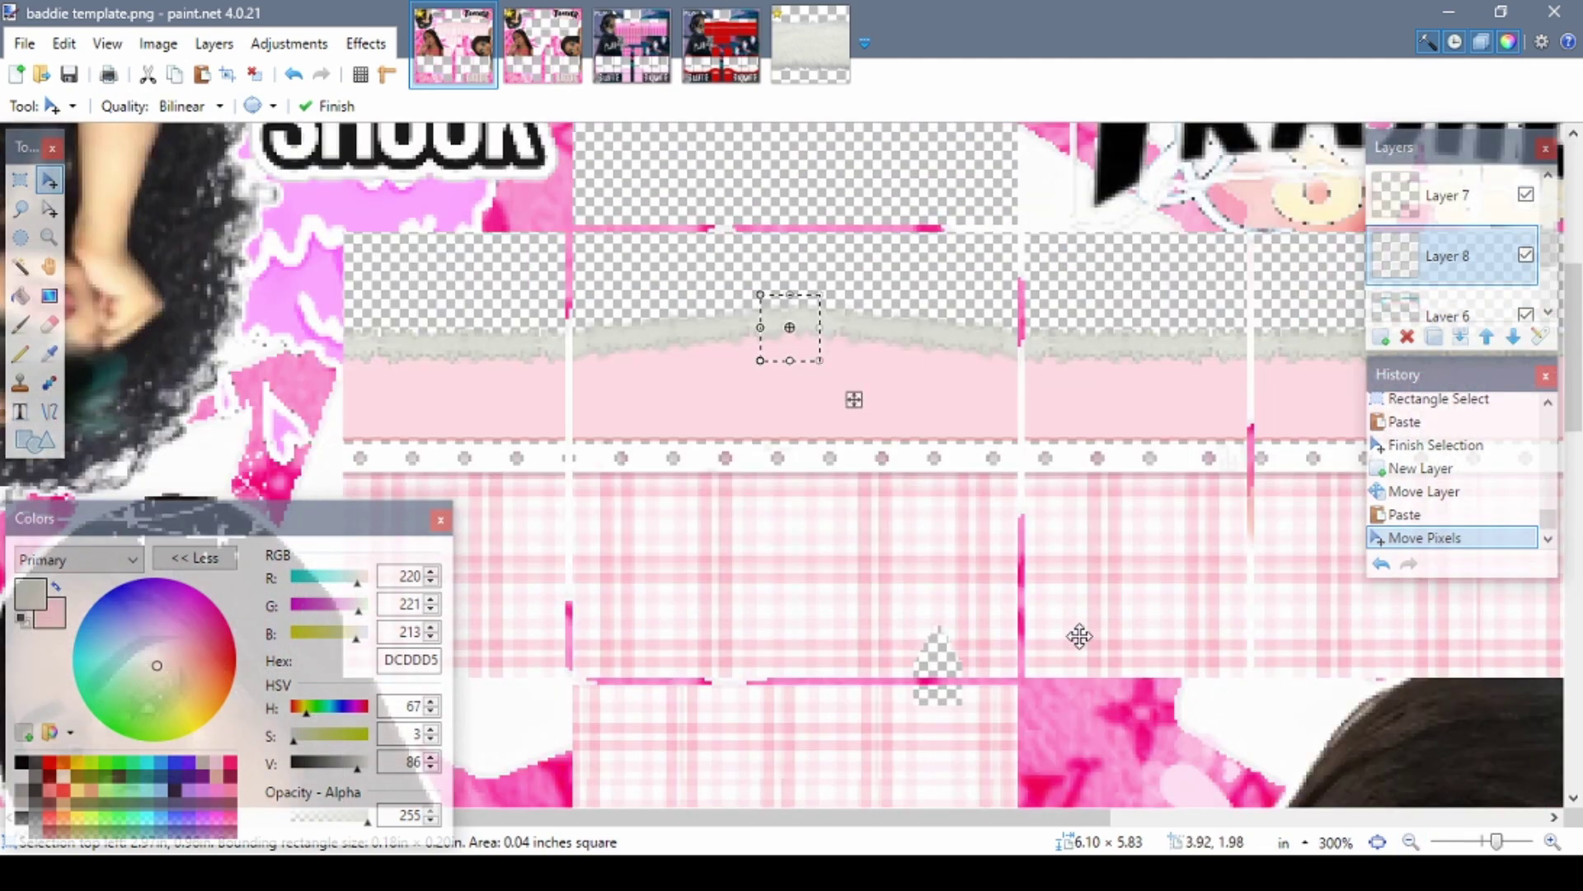
key("ctrl+plus")
key("ctrl+plus")
left_click(1411, 841)
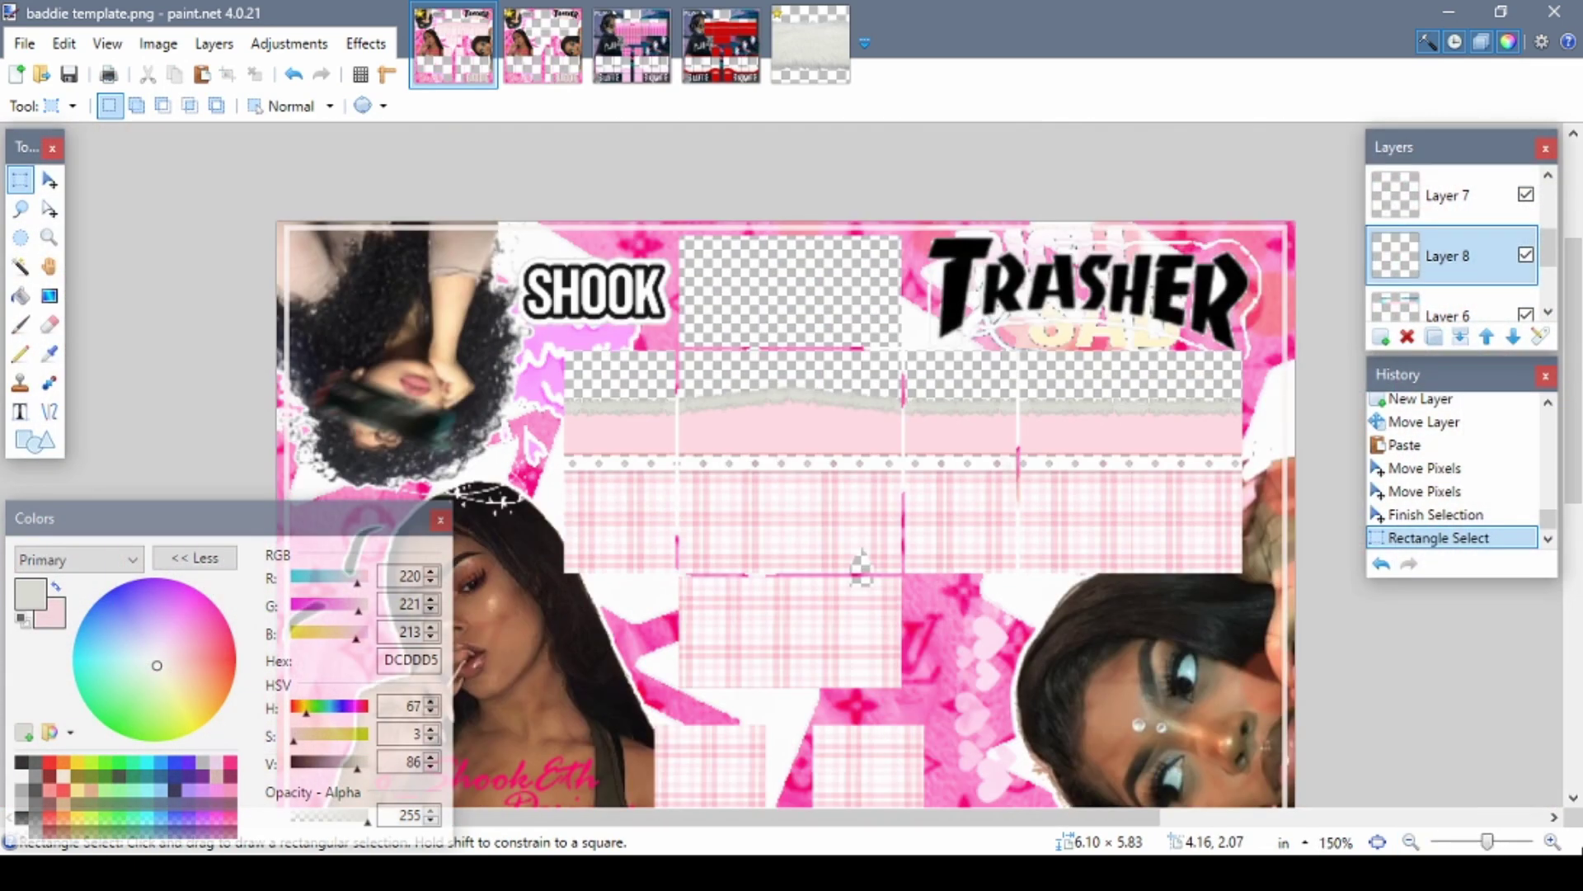
- Merge Layer 7 down into Layer 8 to combine the fur pieces
left_click(1552, 841)
left_click(1460, 336)
left_click(1538, 337)
left_click(785, 527)
- Whiten the fur on Layer 8 with brightness 60 and contrast 100
left_click(365, 43)
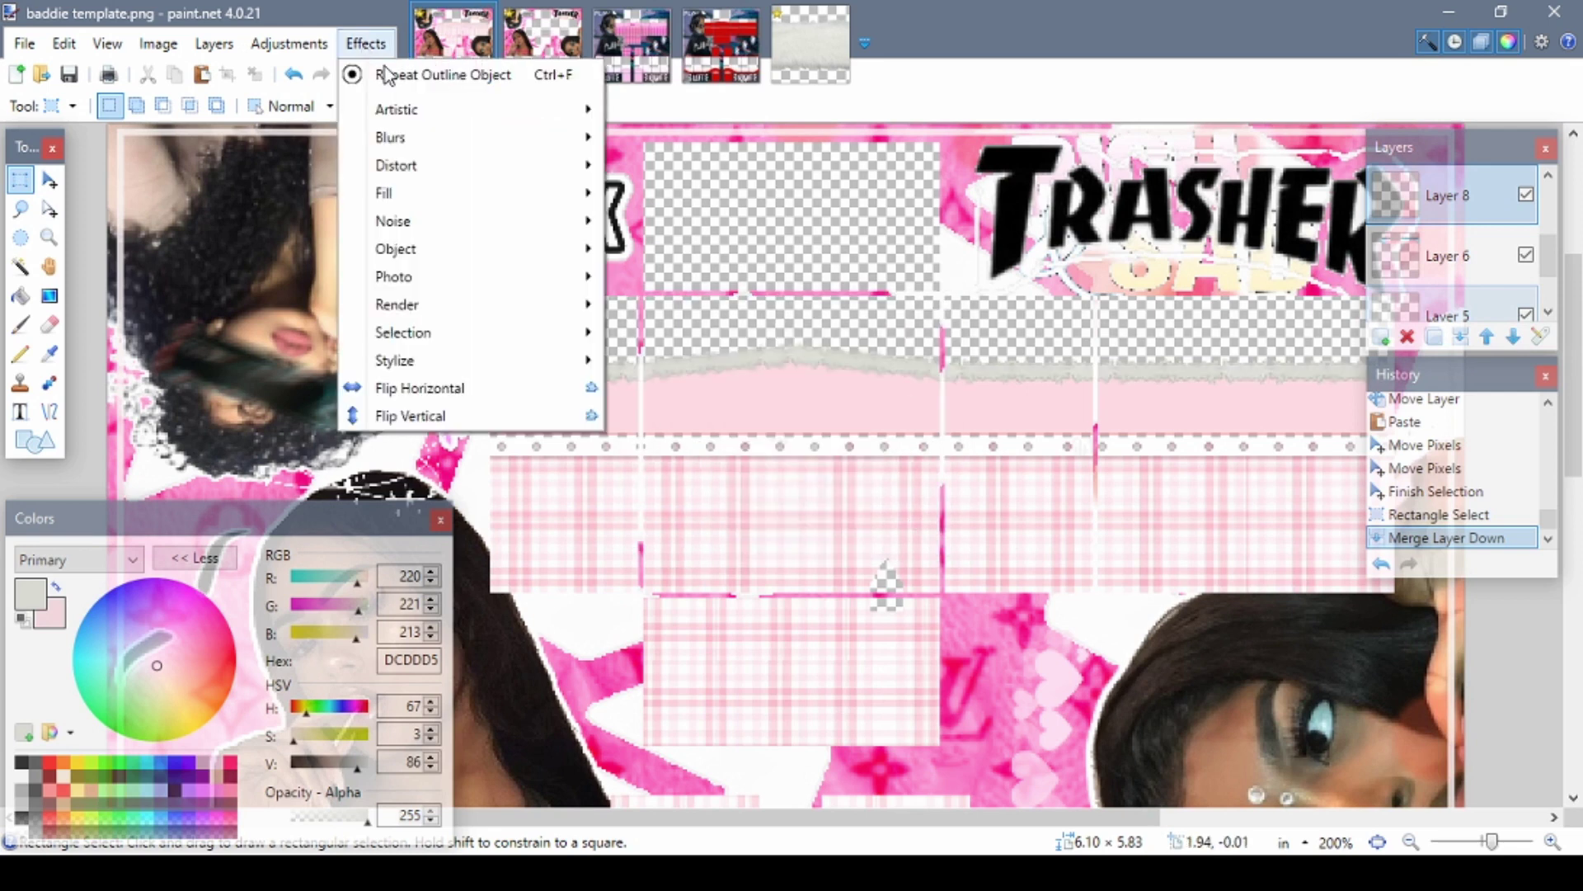
left_click(289, 43)
left_click(330, 105)
left_click_drag(452, 368, 297, 344)
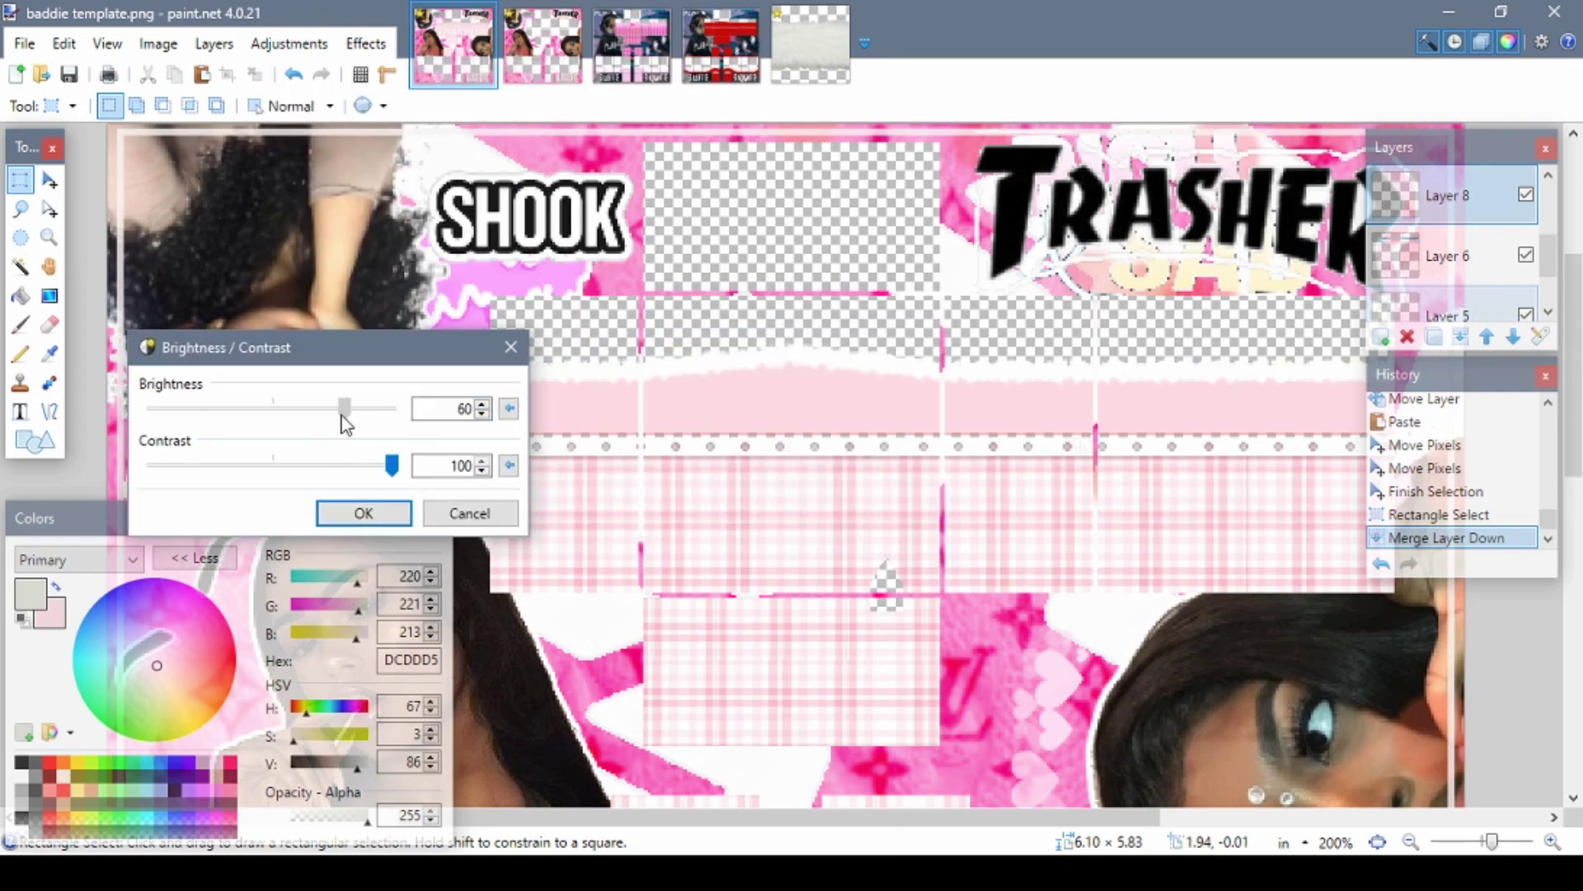
left_click(351, 511)
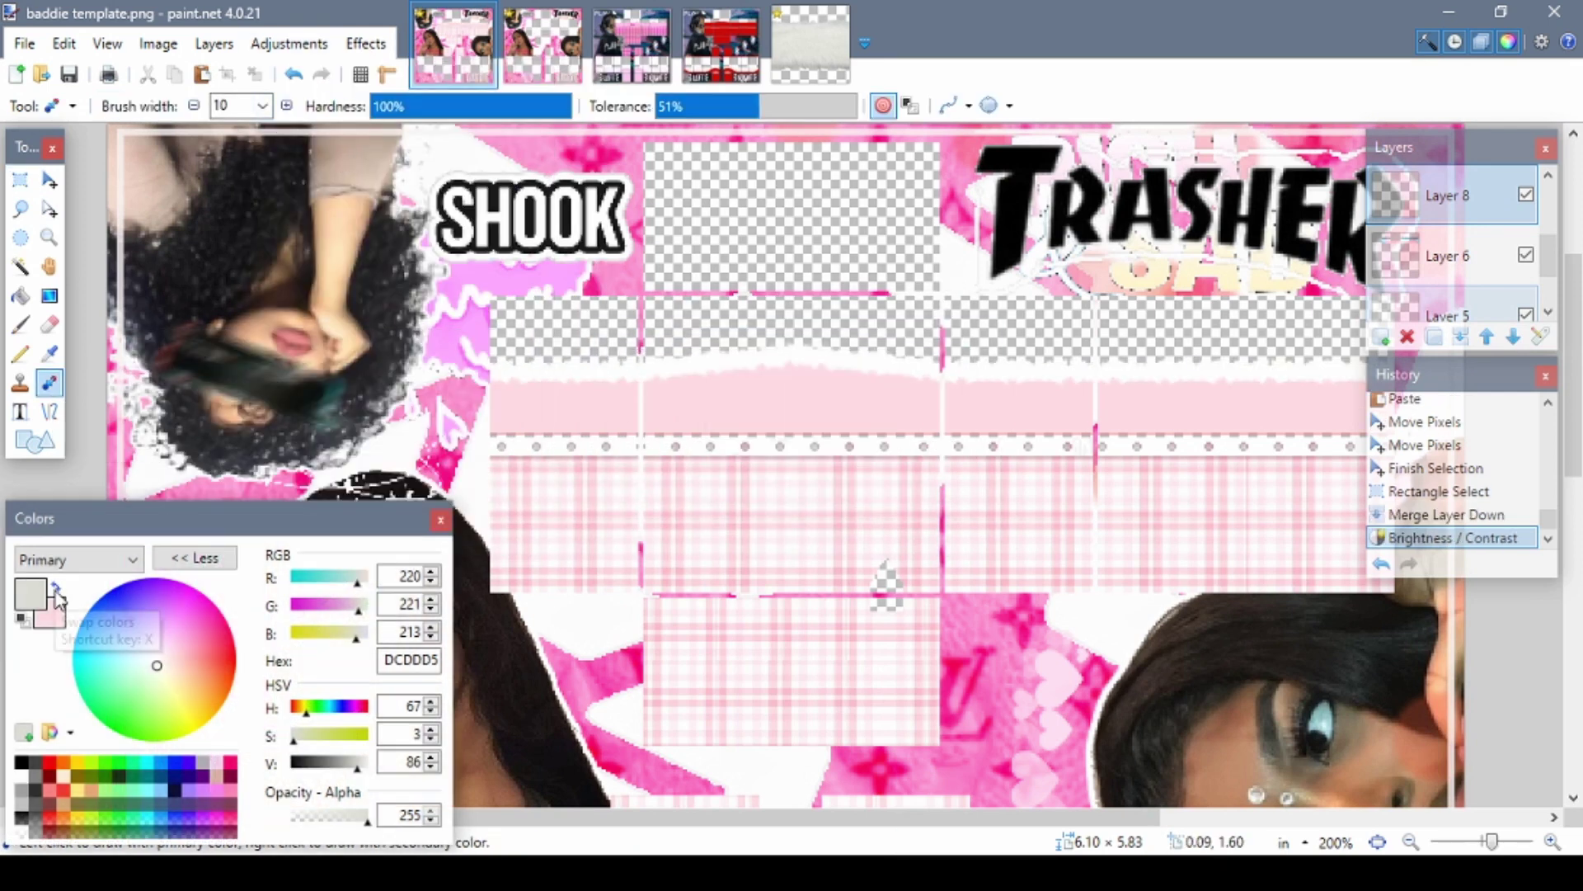
- Sample the pink FEB9CF from Layer 2 and recolor the whole fur trim on Layer 8 with it
key("k")
left_click(604, 463)
left_click(602, 461)
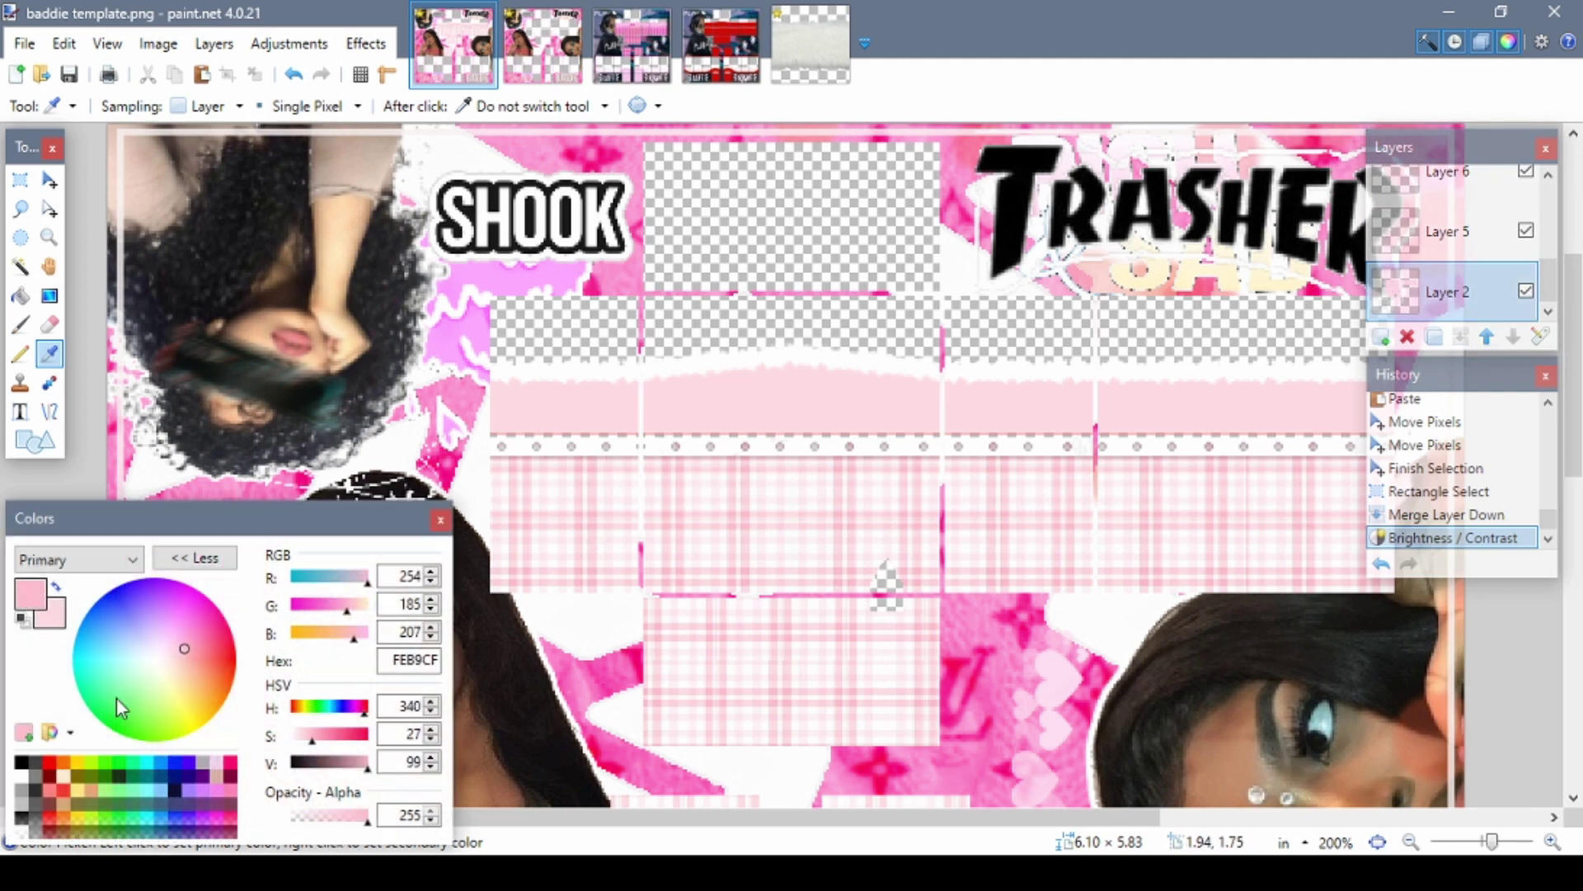
scroll(1522, 244, "up", 1)
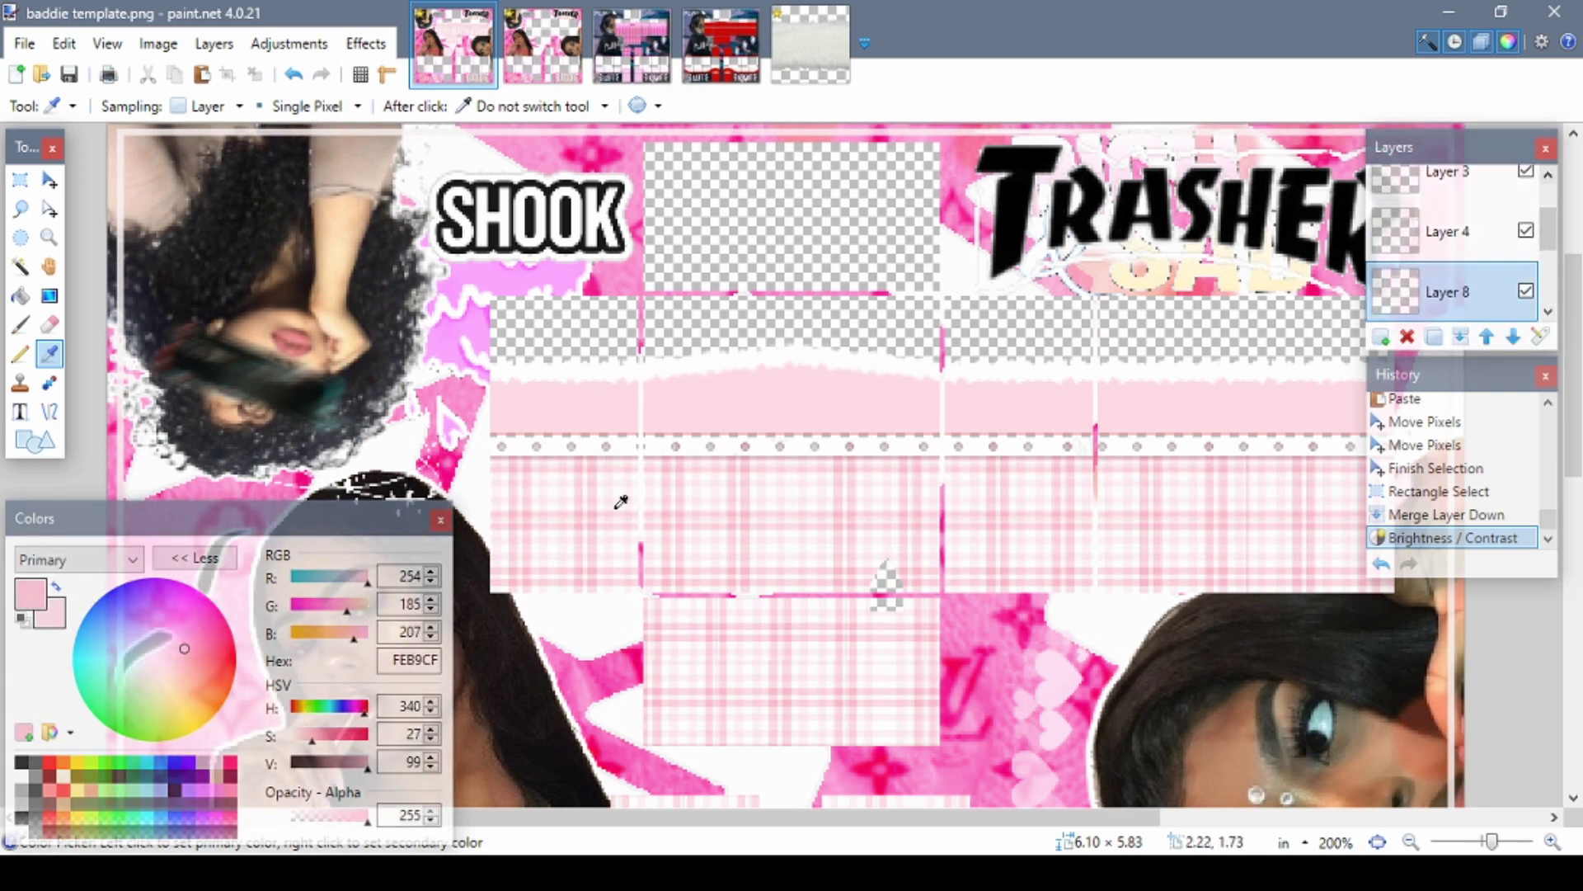
key("r")
left_click(262, 106)
left_click_drag(494, 363, 1284, 373)
- Apply a Gaussian Blur to the pink fur trim on Layer 8
left_click(25, 185)
key("ctrl+plus")
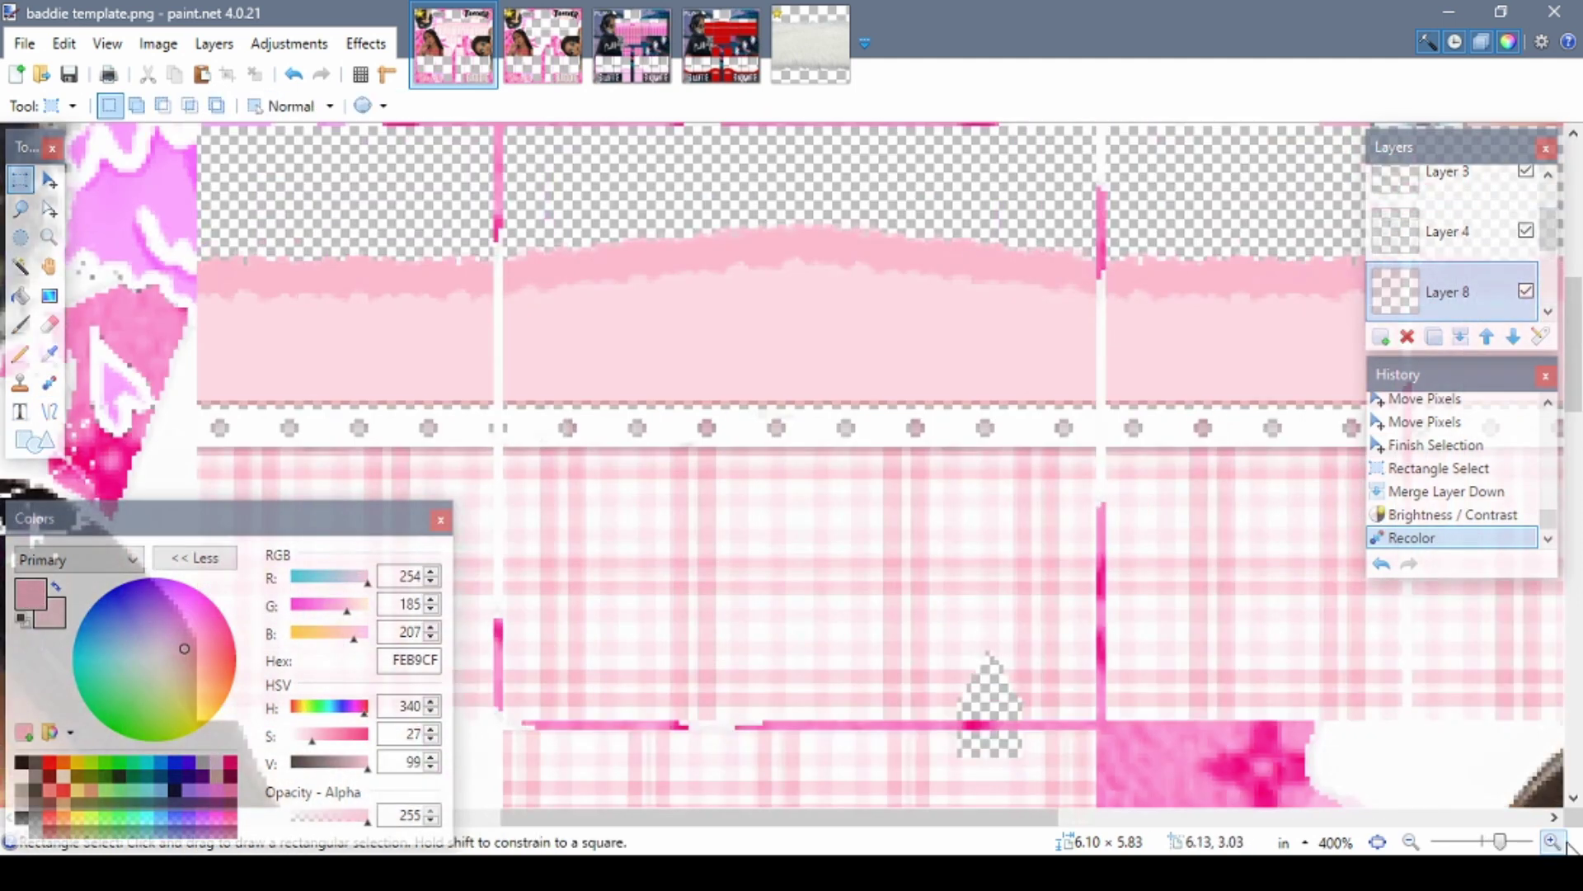
key("ctrl+minus")
key("ctrl+minus")
key("ctrl+minus")
left_click(365, 43)
left_click(593, 103)
left_click(826, 475)
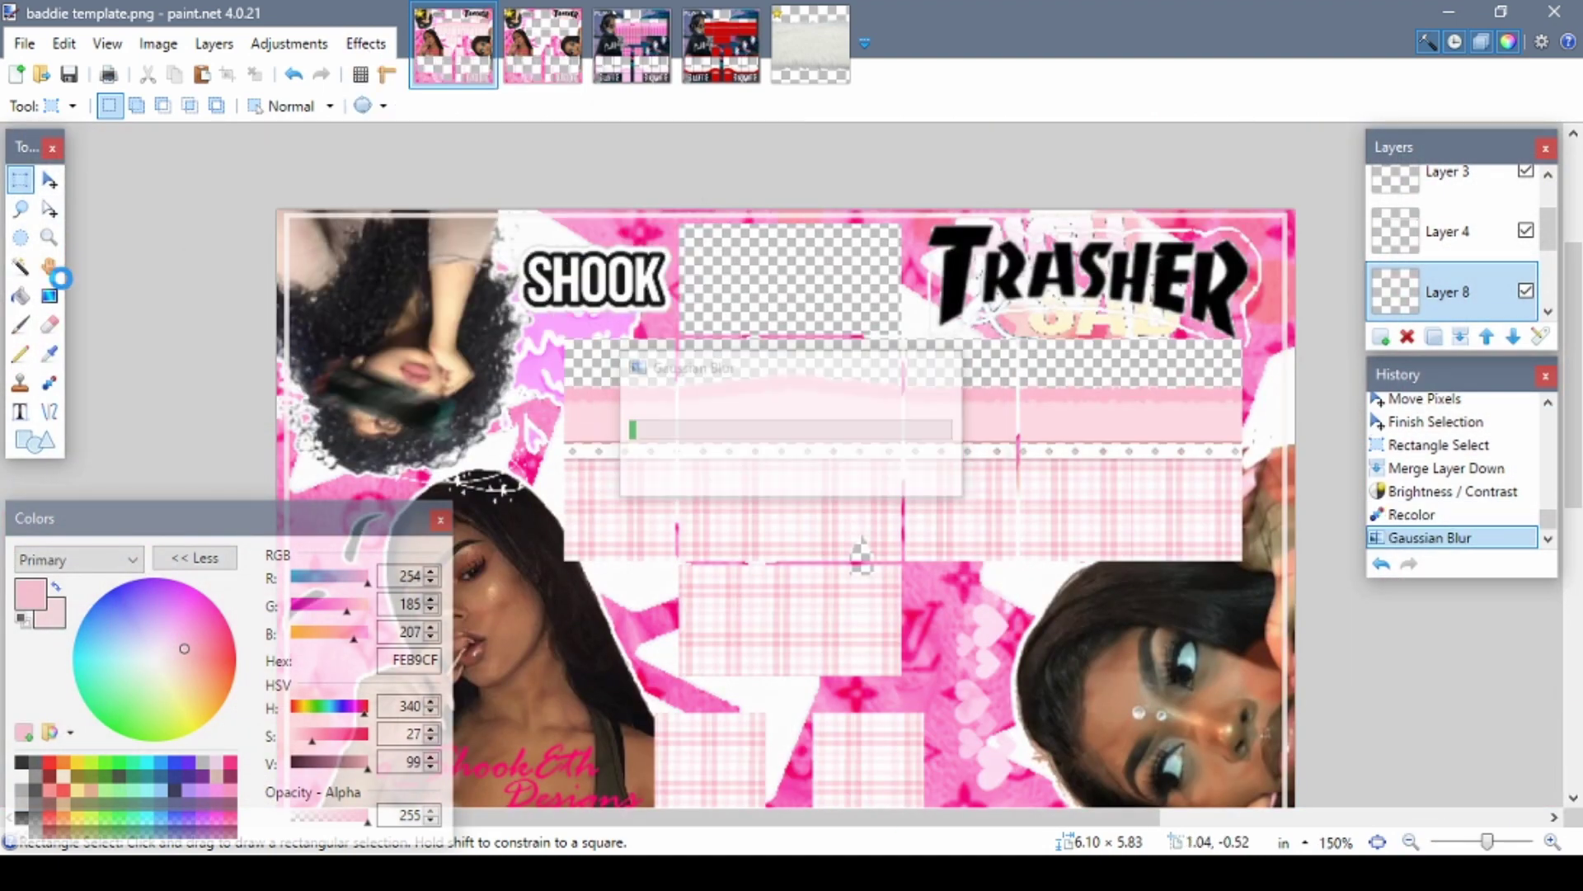
- Erase the area around the blurred fur trim on Layer 8 using the Magic Wand
left_click(21, 266)
left_click(792, 363)
key("Delete")
left_click(1553, 841)
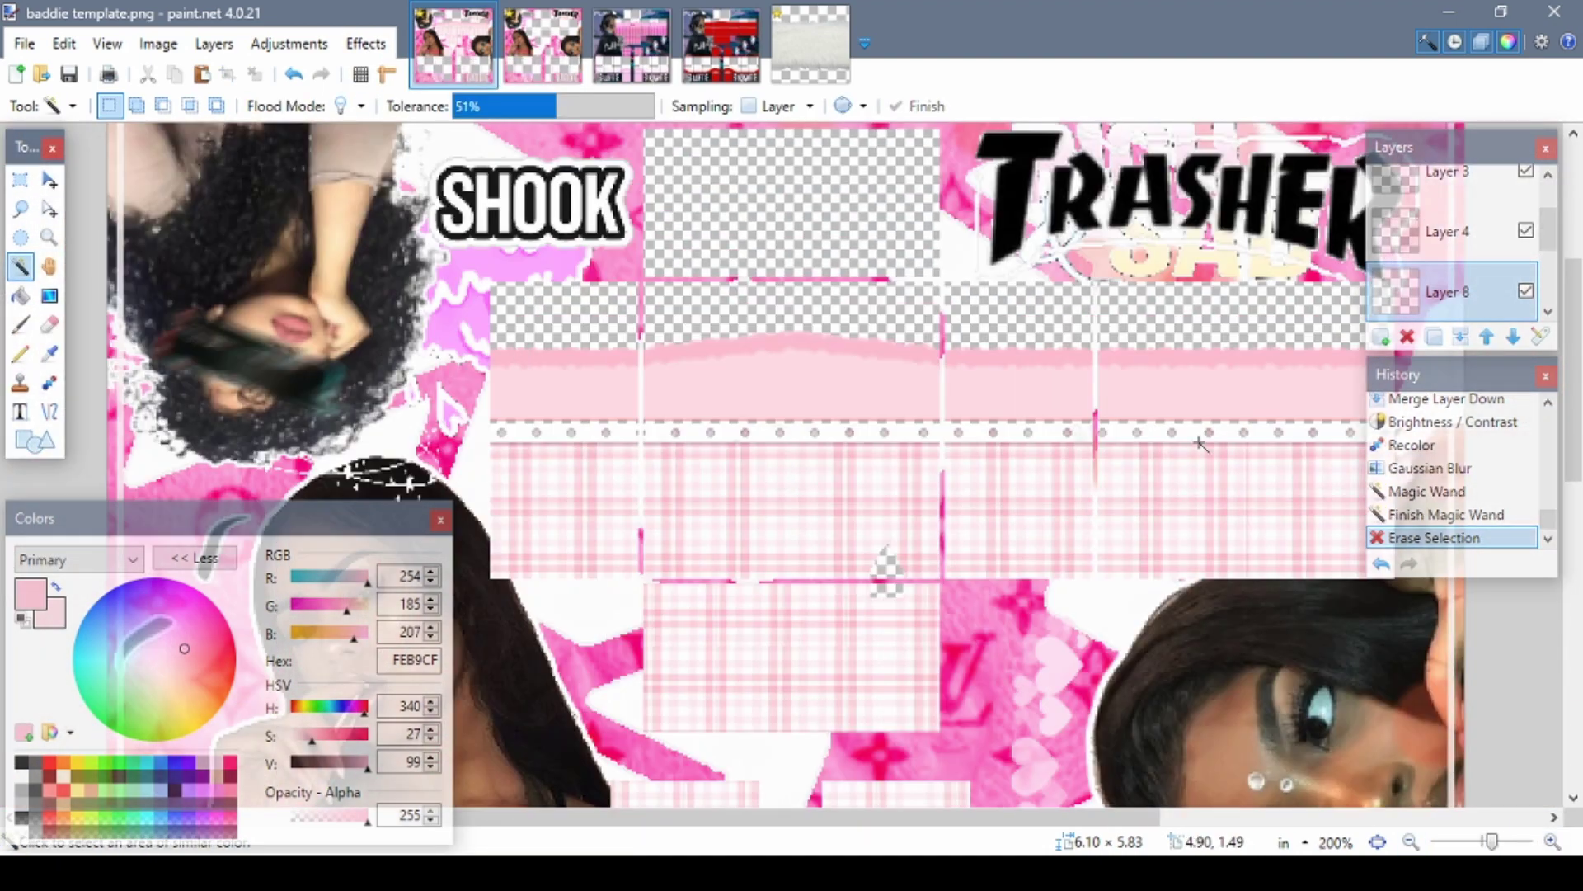
- Add a new layer directly below the fur trim's layer and deepen the primary color to FC94B7 with saturation 41
left_click(1382, 336)
left_click(1513, 335)
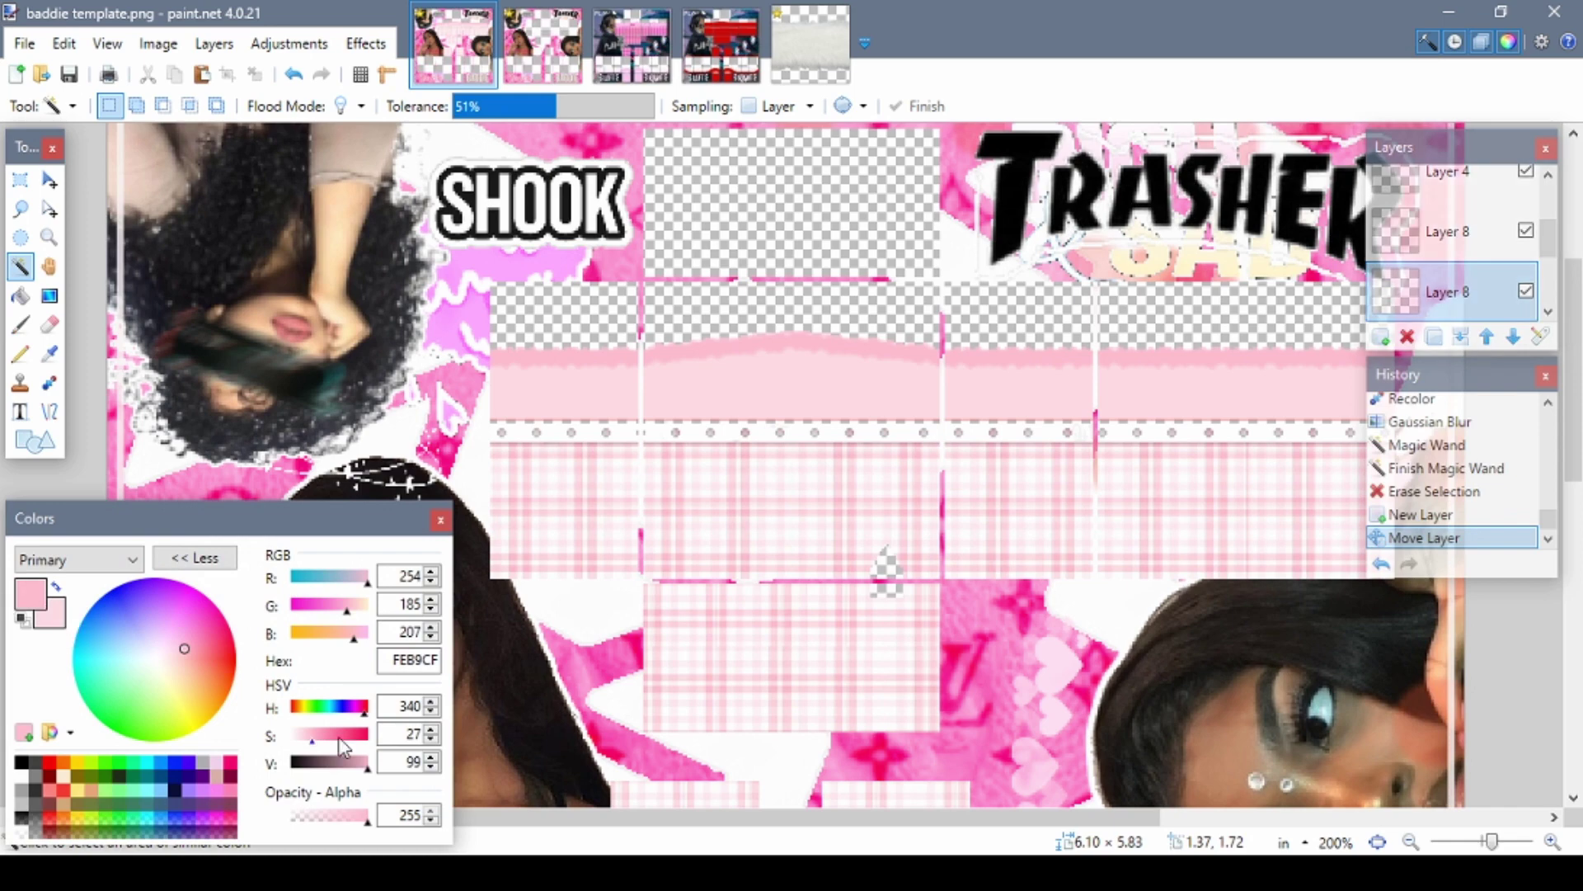
left_click(324, 734)
- Paint a darker pink line along the lower edge of the fur trim across all top panels with a brush width of 8
left_click(20, 324)
left_click(262, 106)
left_click(224, 232)
key("ctrl+plus")
key("ctrl+plus")
key("ctrl+plus")
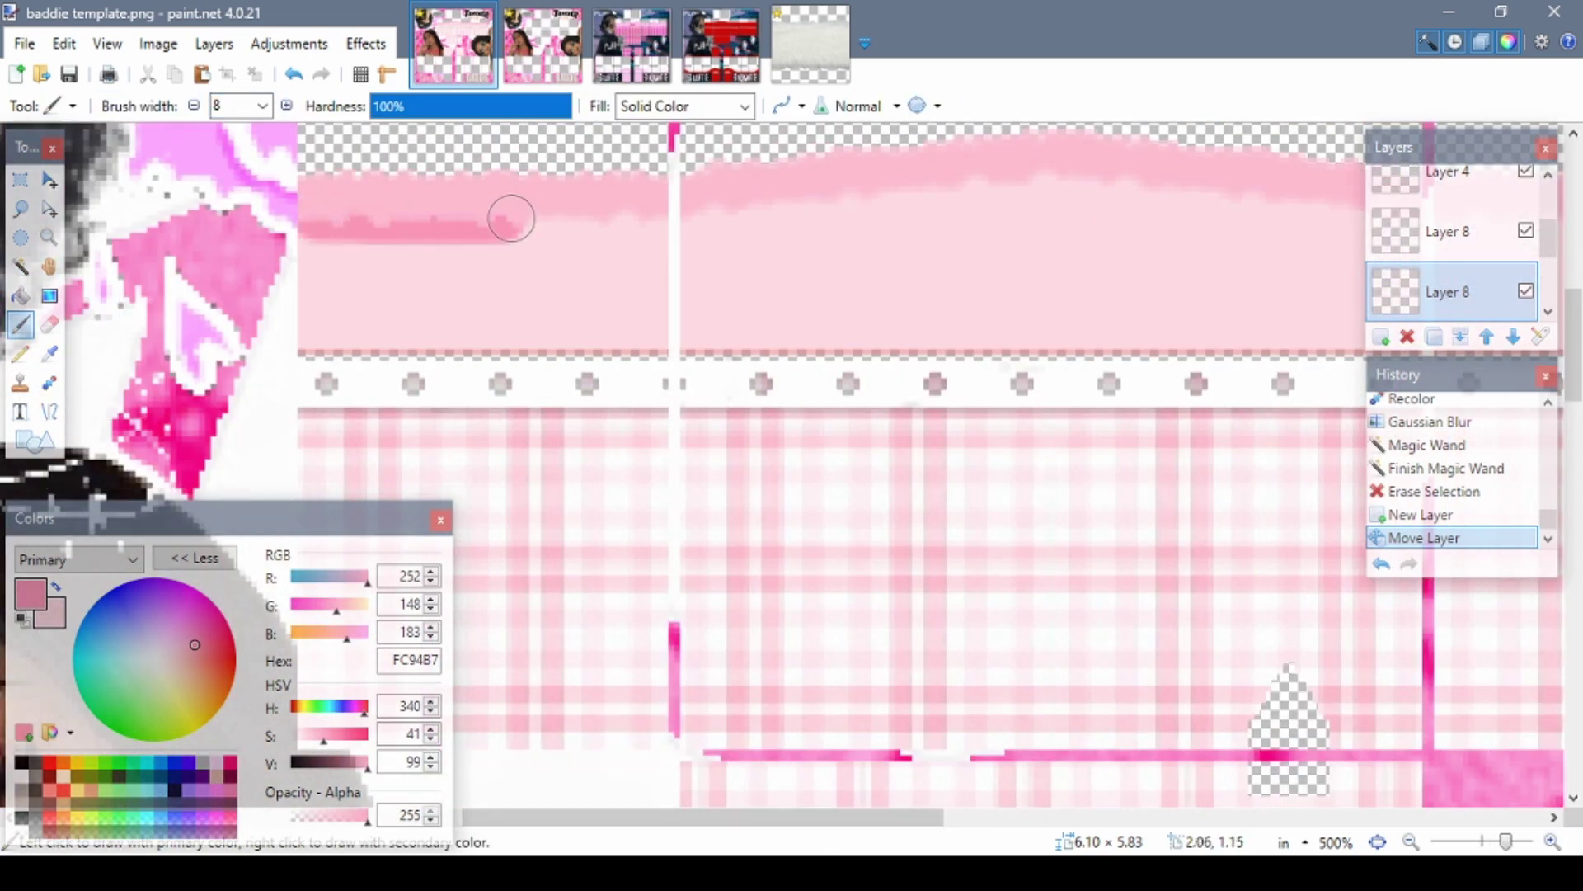
left_click_drag(715, 816, 1053, 823)
left_click_drag(376, 223, 983, 217)
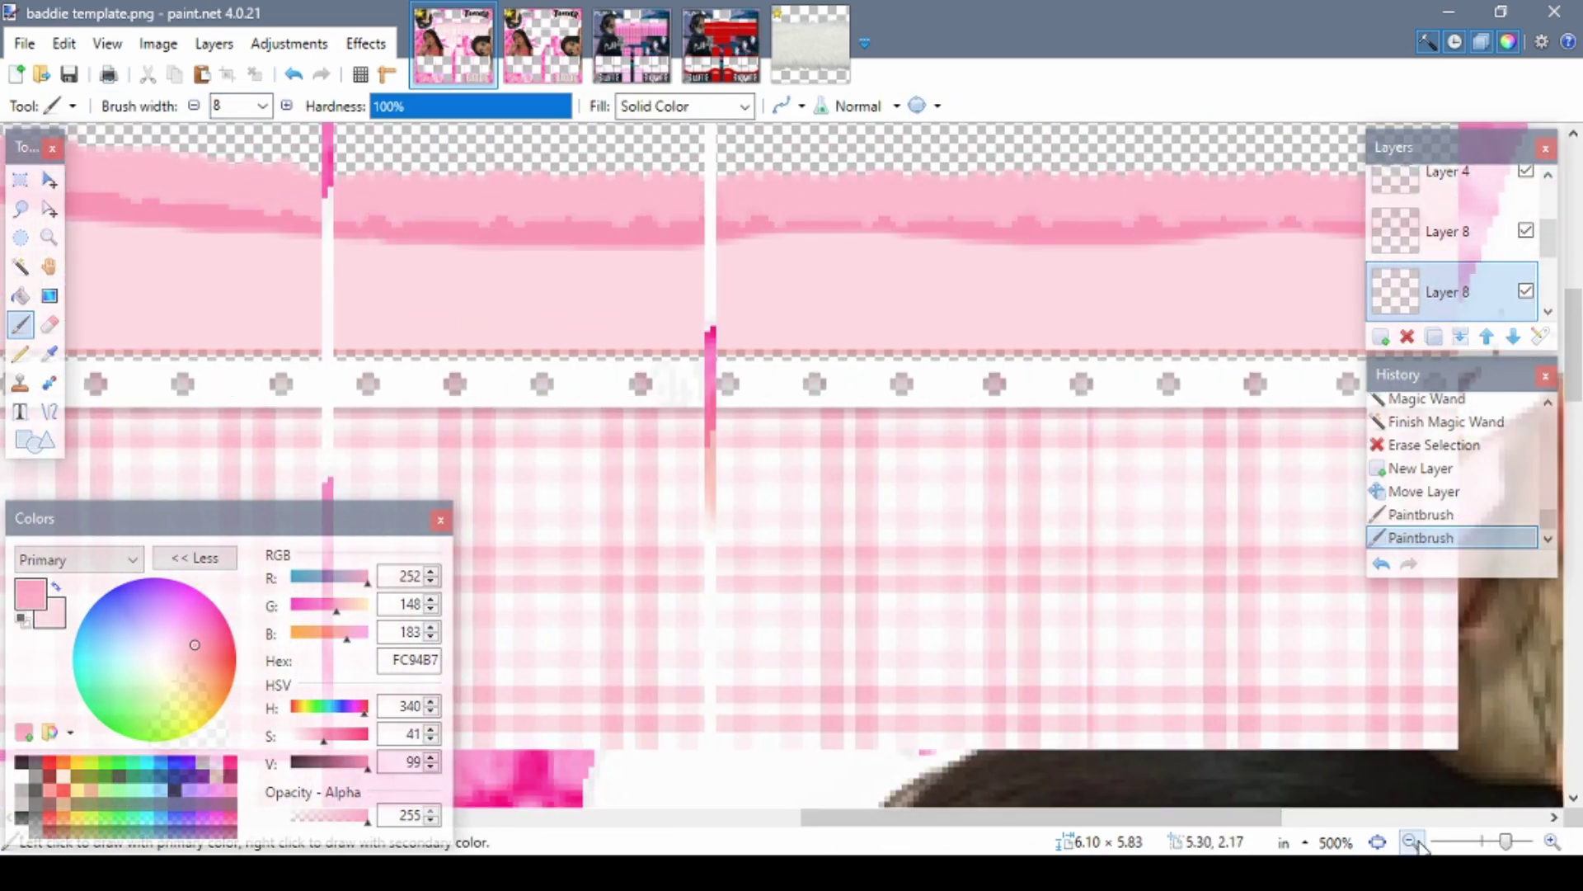
- Apply a Gaussian Blur with radius 1 to the painted line under the fur trim
left_click(1410, 841)
left_click(1410, 841)
left_click(365, 43)
left_click(660, 174)
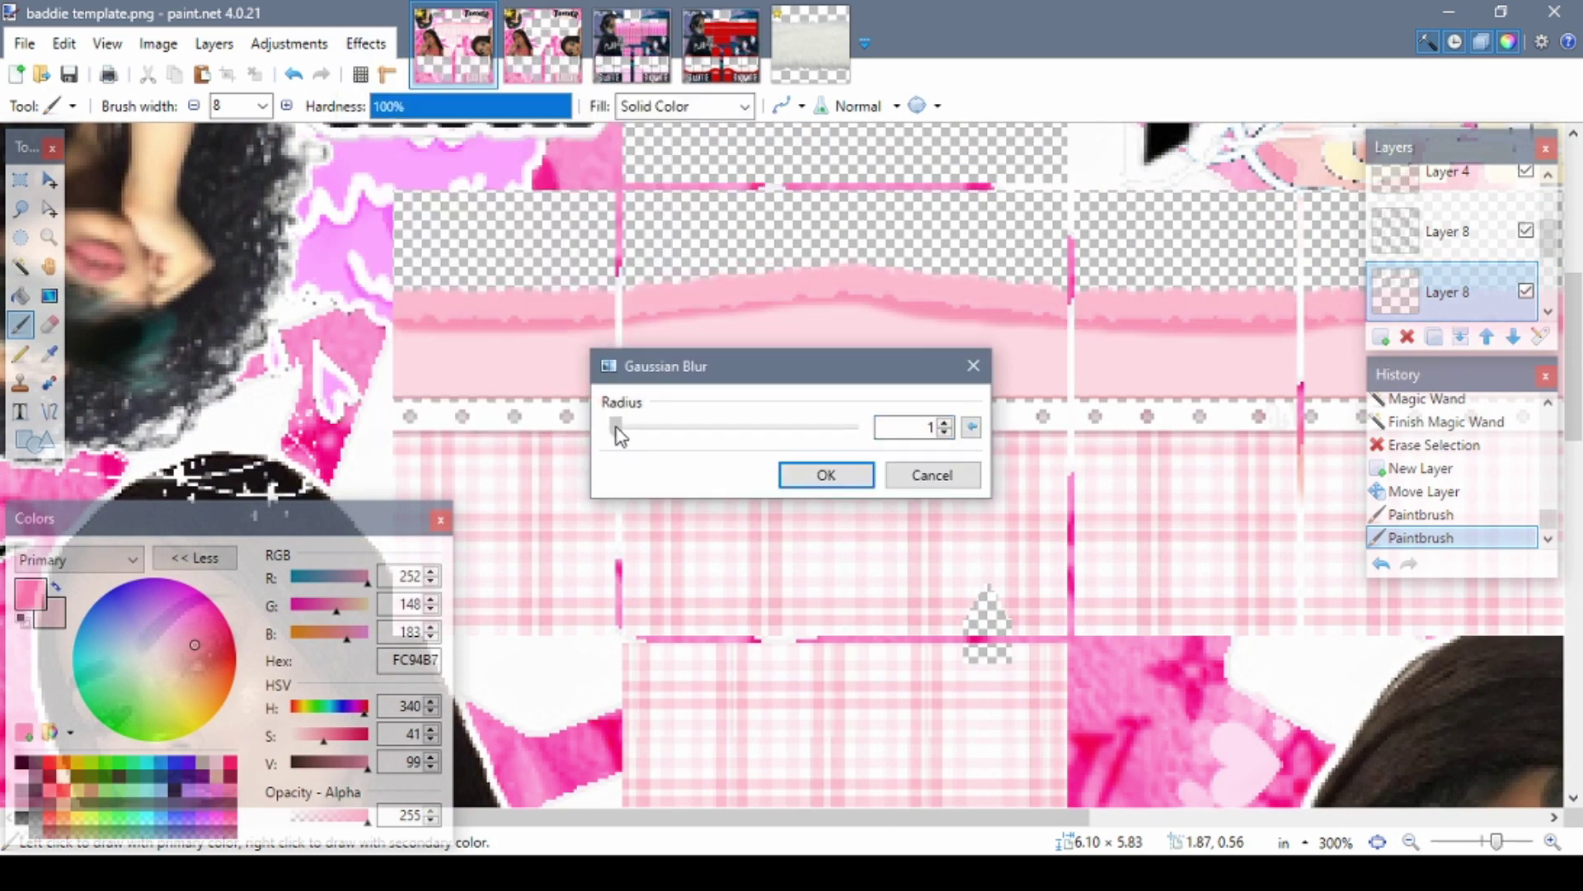
left_click(825, 474)
- Select the painted line across the top with a rectangular selection and nudge it slightly upward
left_click(20, 179)
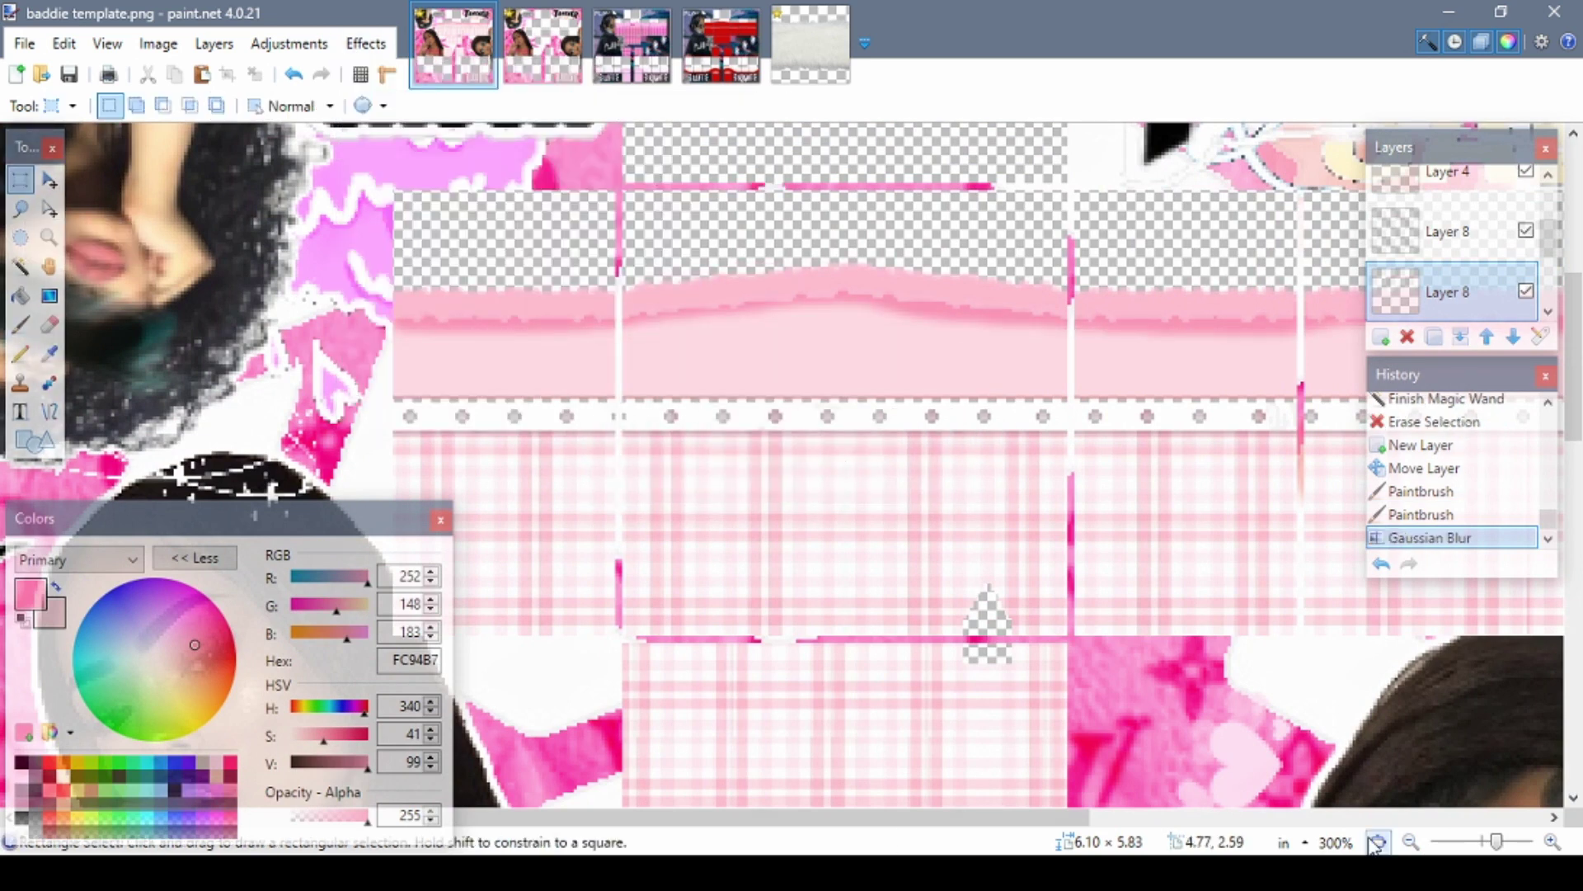
key("ctrl+b")
left_click_drag(467, 258, 1295, 428)
key("m")
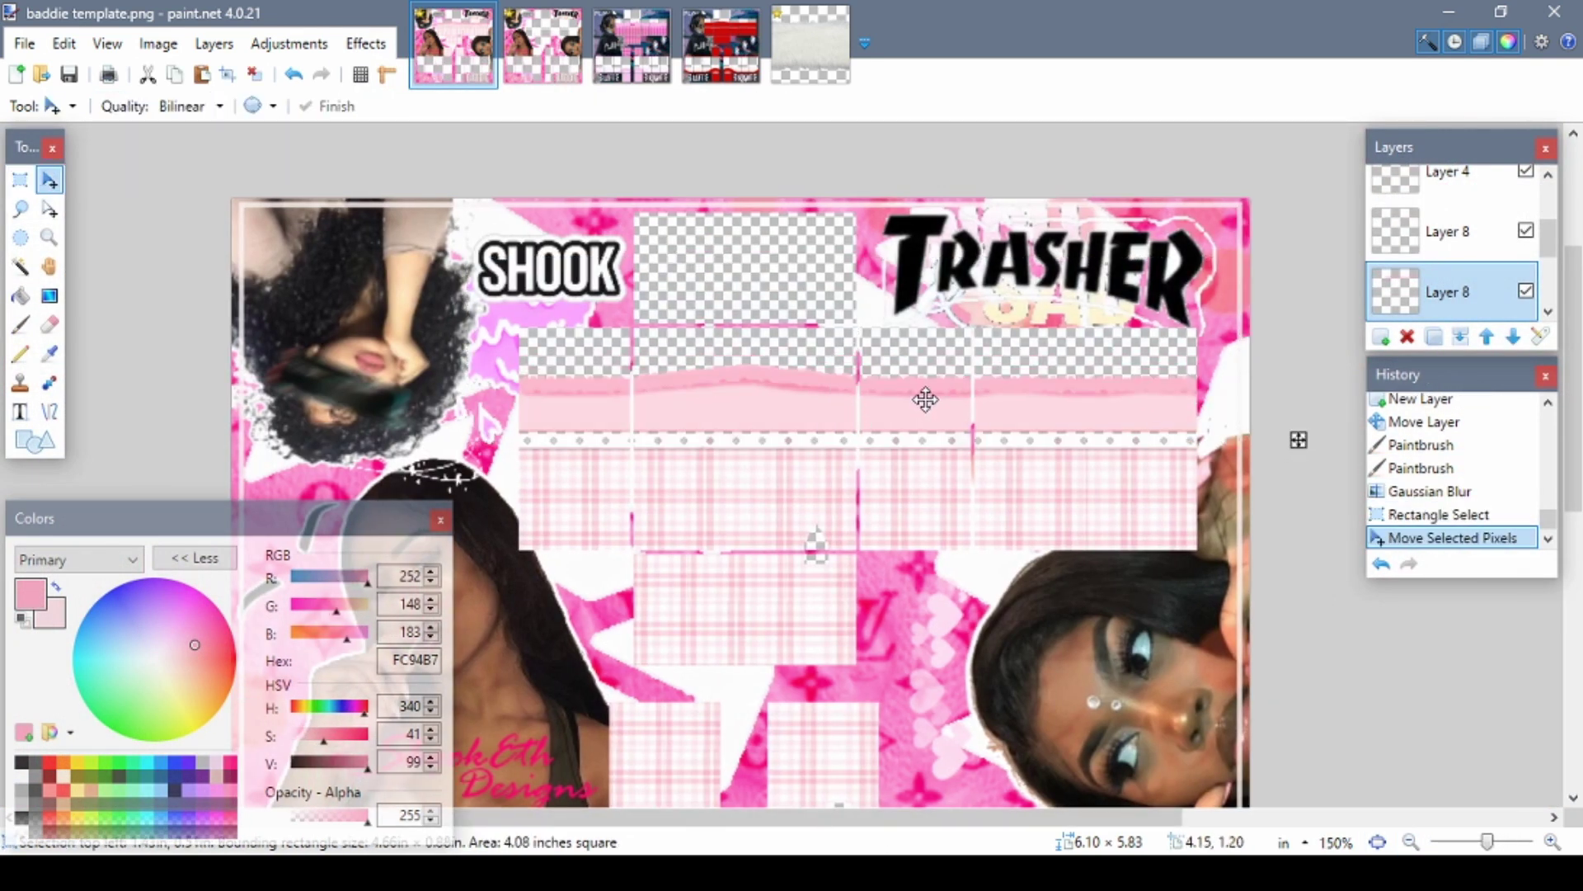
left_click_drag(925, 399, 925, 395)
- Preview Multiply blending for the painted line's layer, cancel it, and delete the painted line
key("F4")
left_click_drag(794, 312, 311, 240)
left_click(279, 369)
left_click(272, 413)
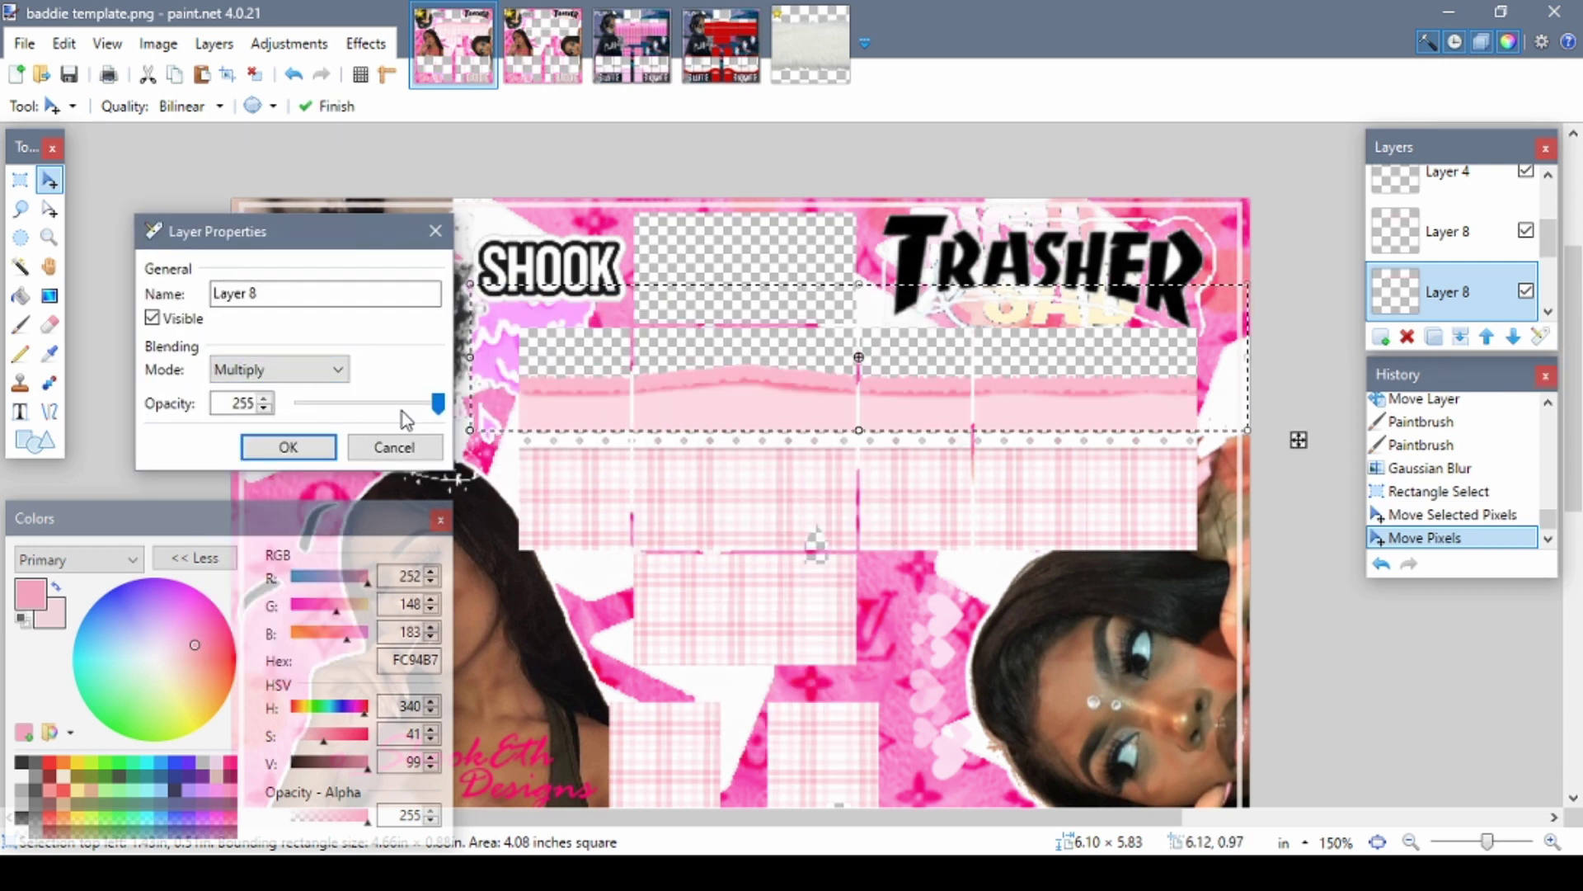
left_click(394, 447)
key("s")
key("Delete")
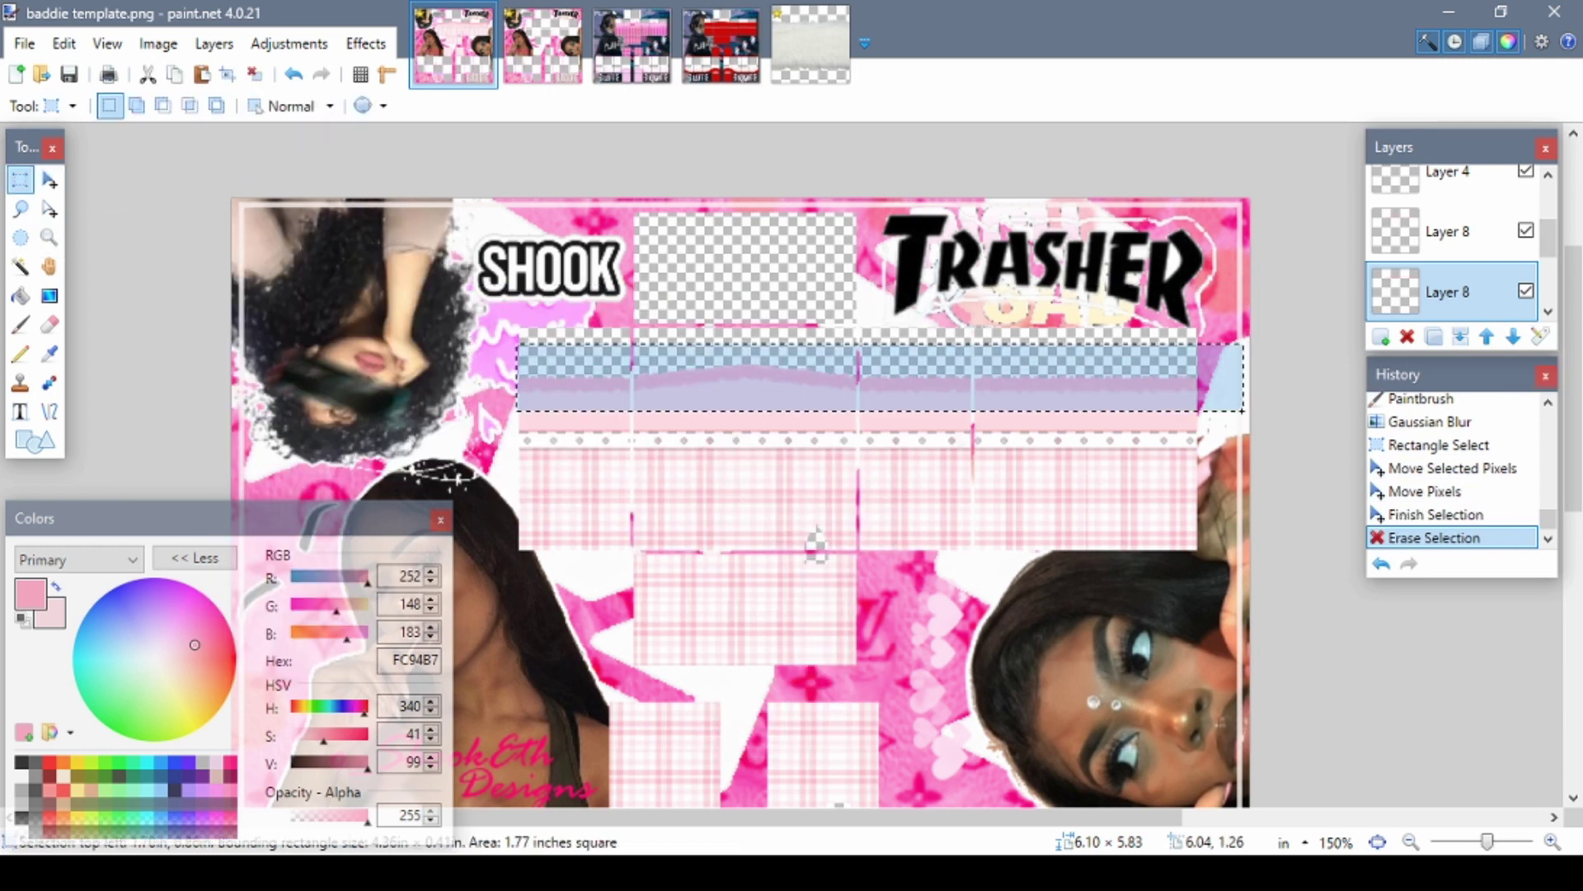
- Paste a copy of the fur trim onto the lower Layer 8 and offset it slightly below the original
left_click(1456, 285)
key("ctrl+v")
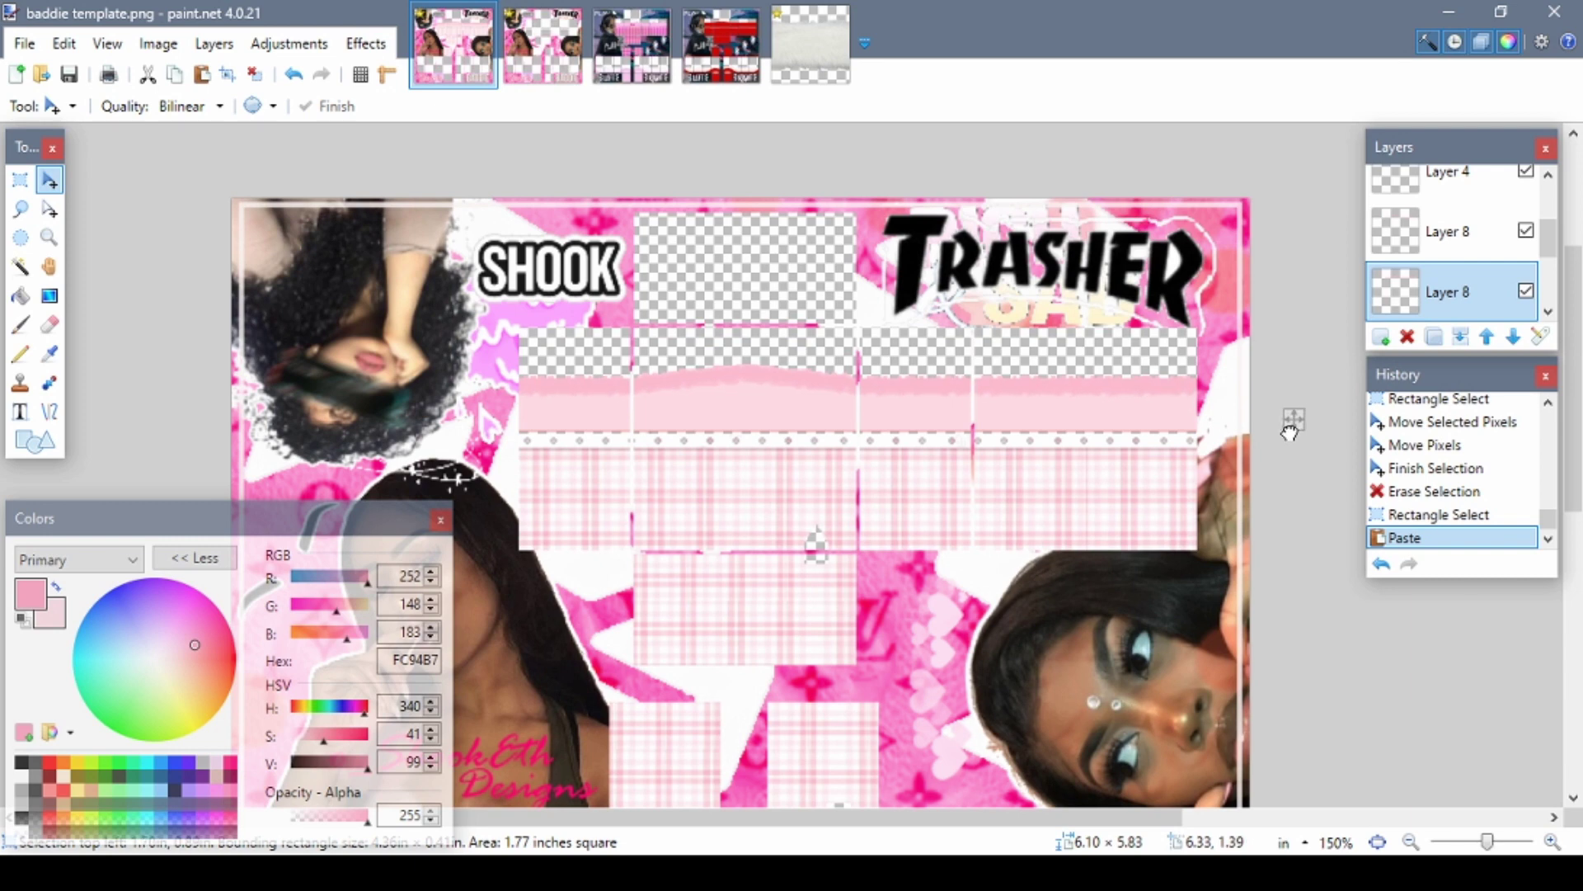
left_click_drag(1291, 429, 1290, 427)
left_click(1553, 842)
left_click(1554, 842)
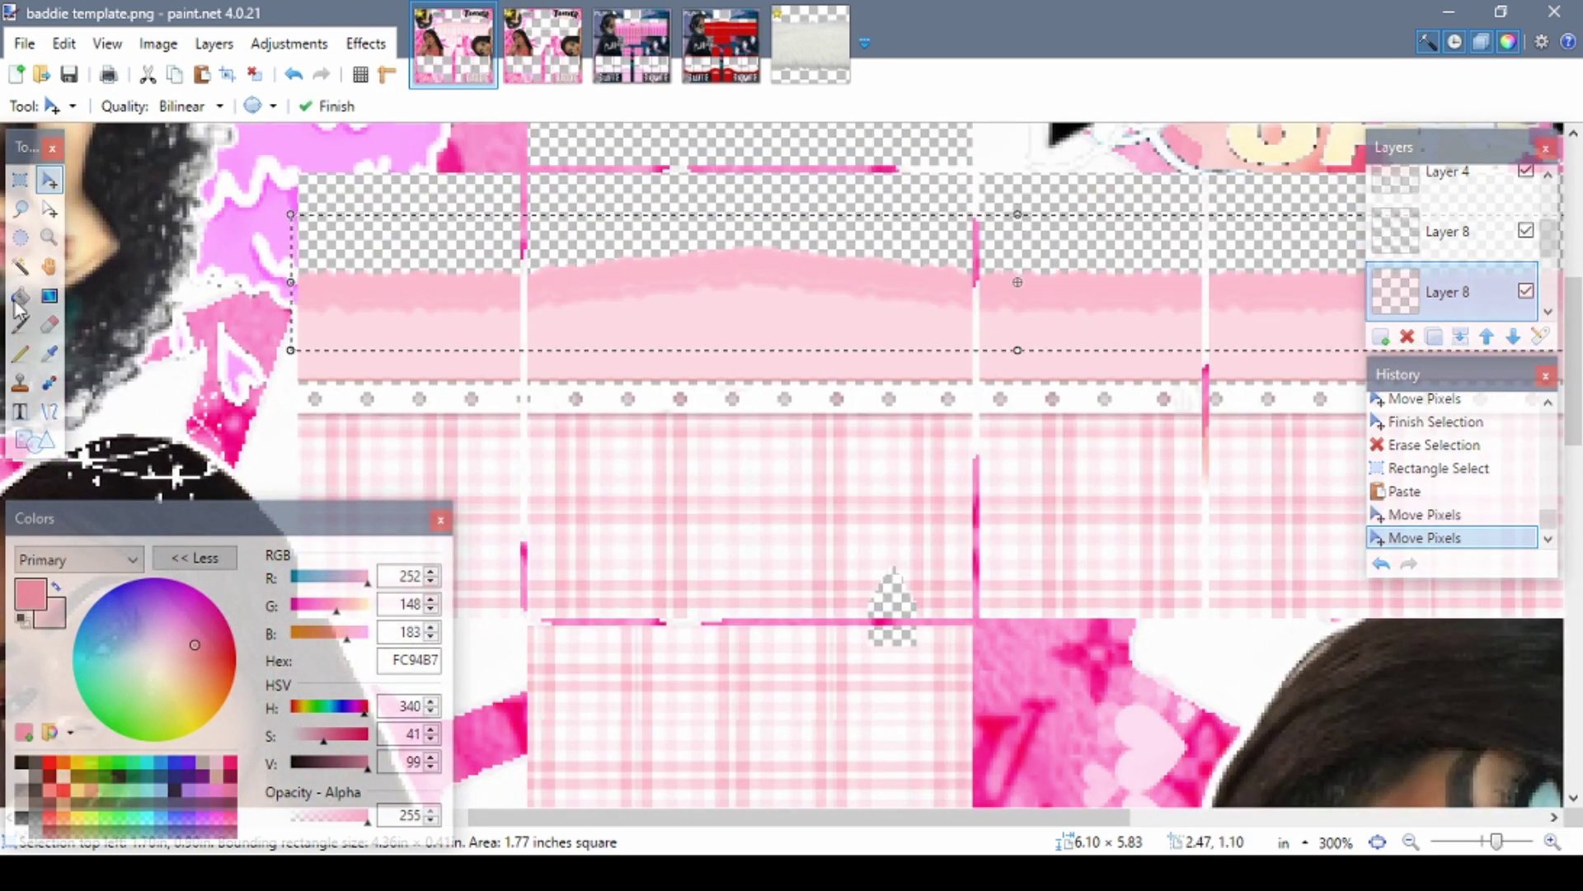
- Recolor the pasted fur copy with FC94B7 and apply a Gaussian Blur to it
left_click(49, 382)
scroll(743, 412, "right", 3)
left_click(365, 43)
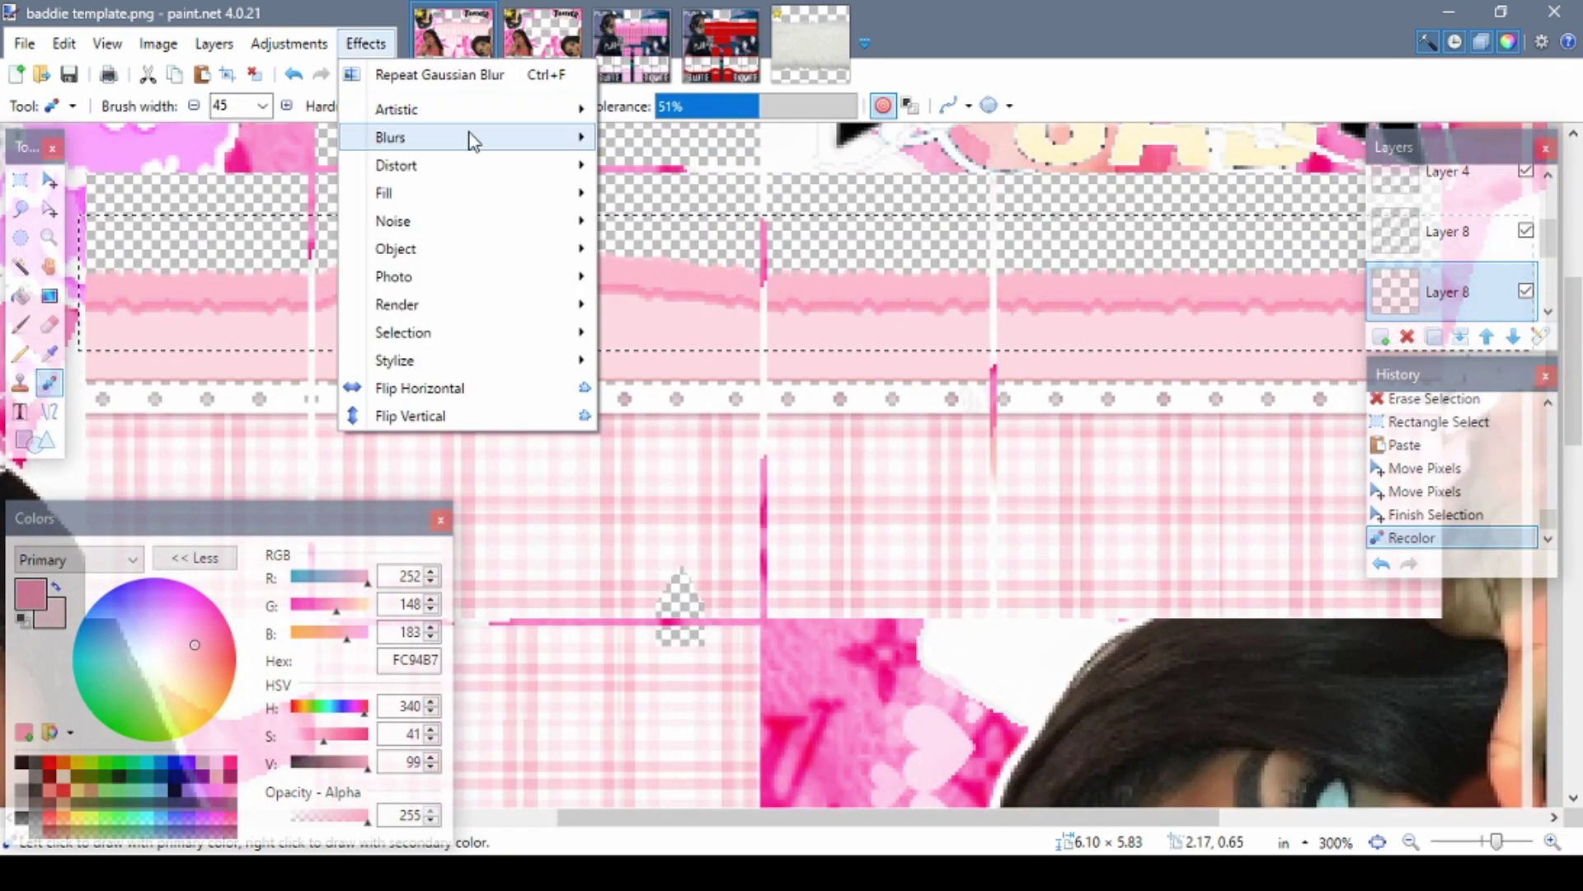
left_click(644, 164)
left_click(837, 479)
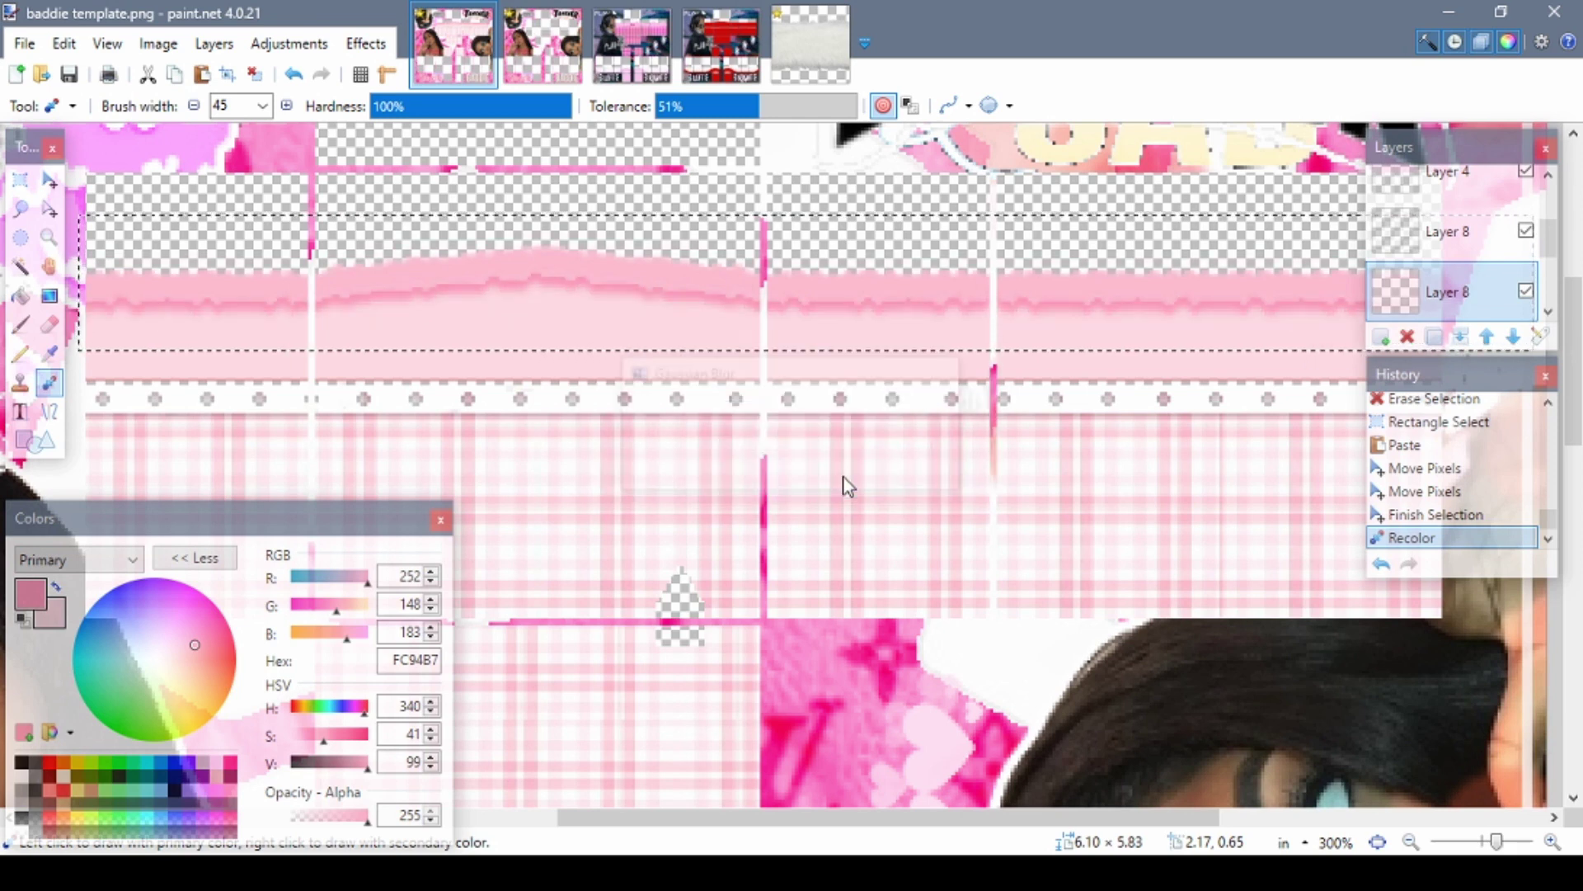
- Set the lower Layer 8 to Multiply blending with opacity 174 and clear the selection
key("m")
double_click(1452, 291)
left_click_drag(940, 484, 894, 487)
left_click(775, 450)
left_click(767, 589)
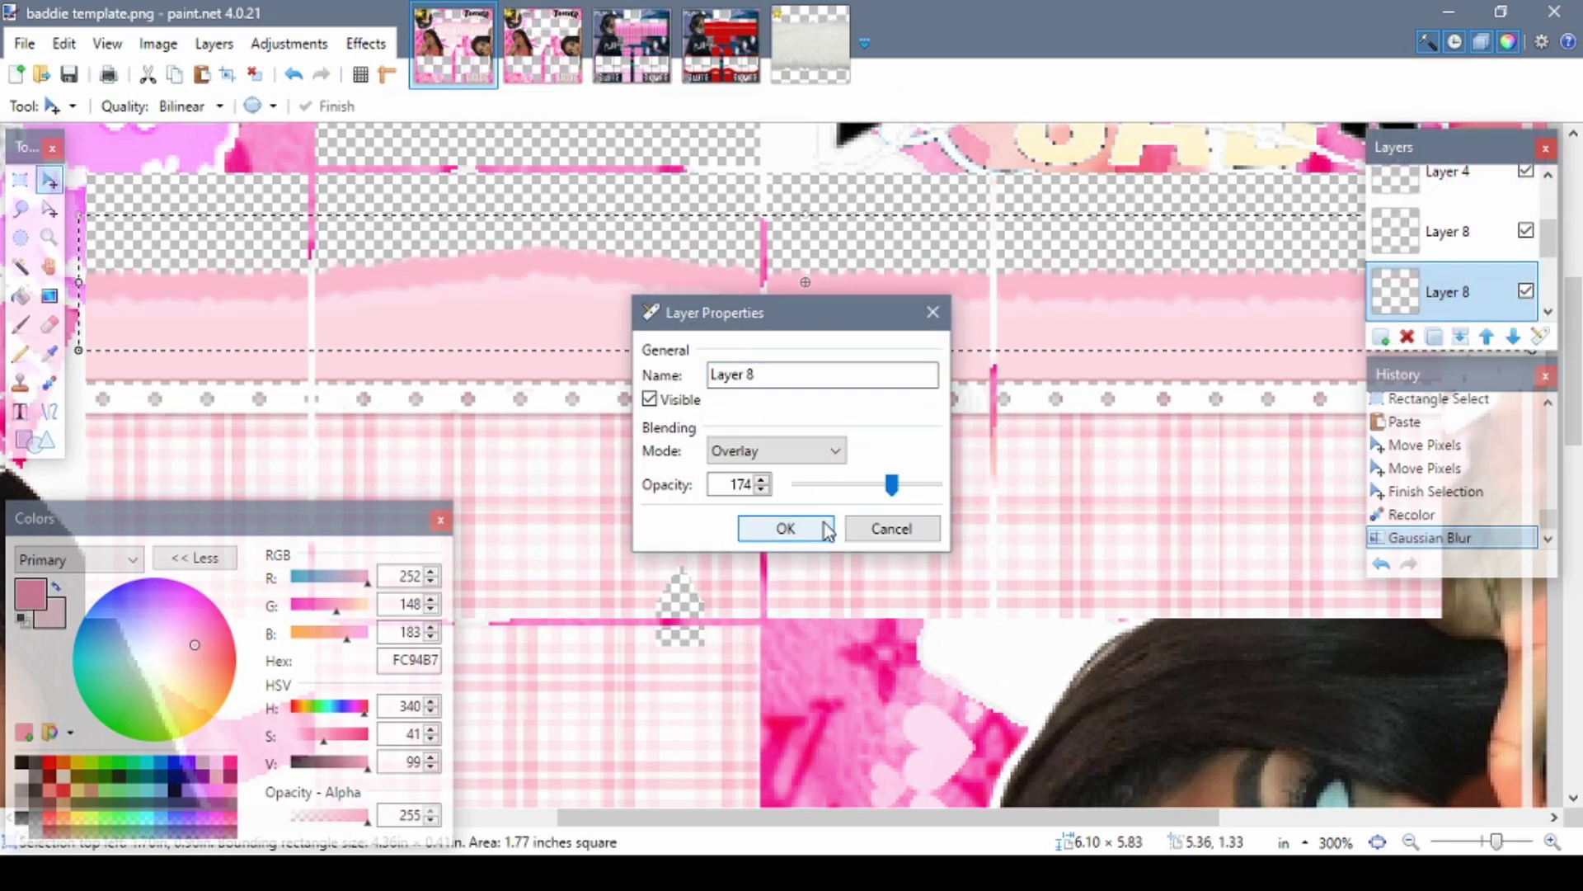
left_click(815, 523)
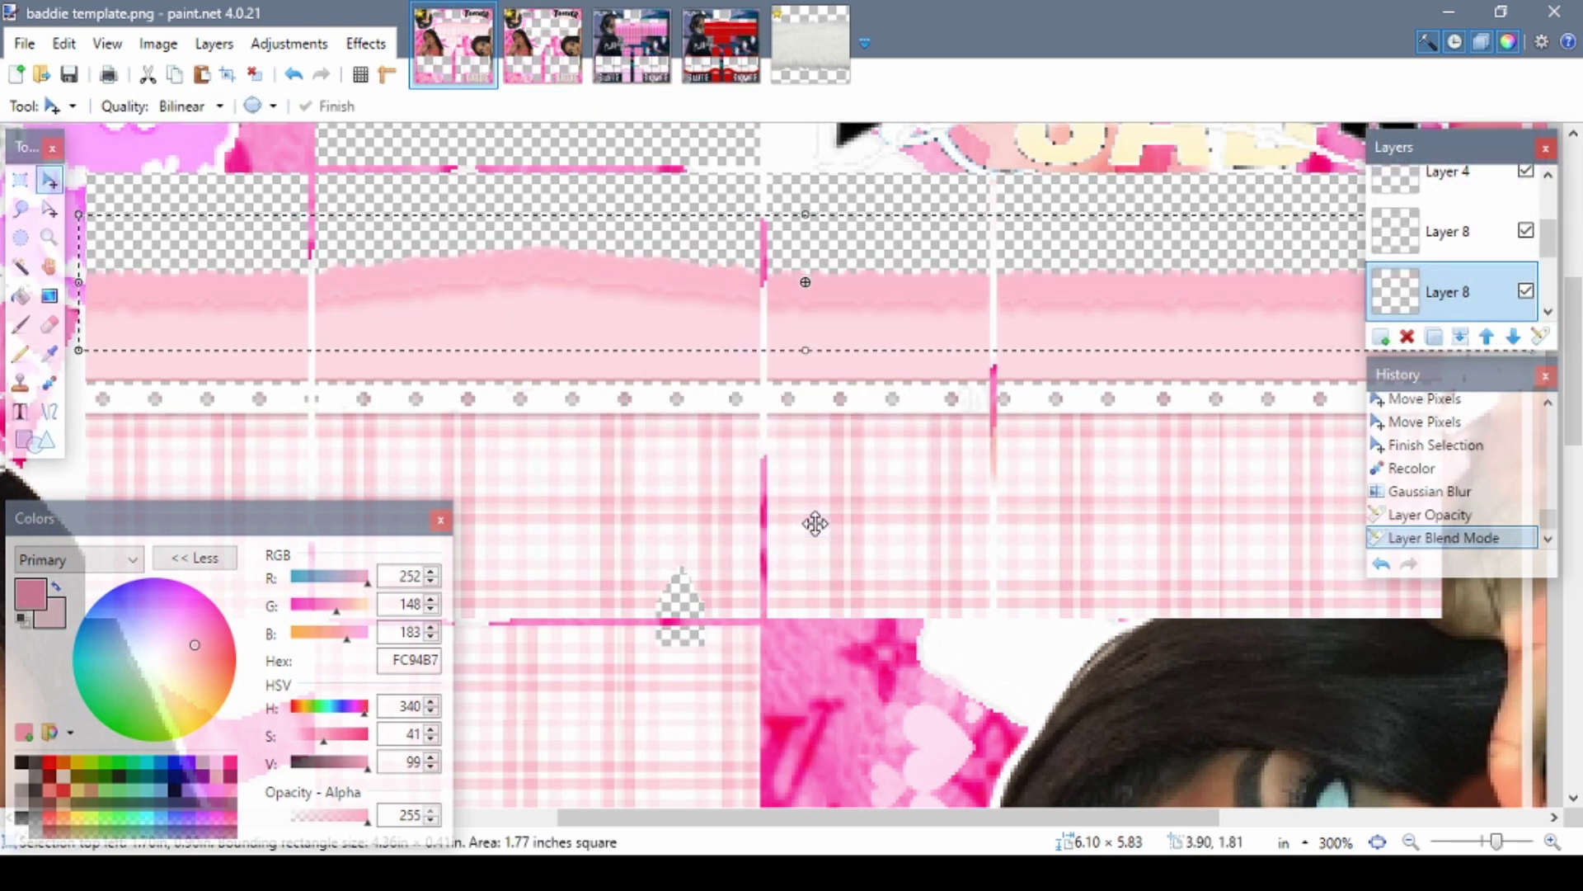
key("s")
left_click(740, 313)
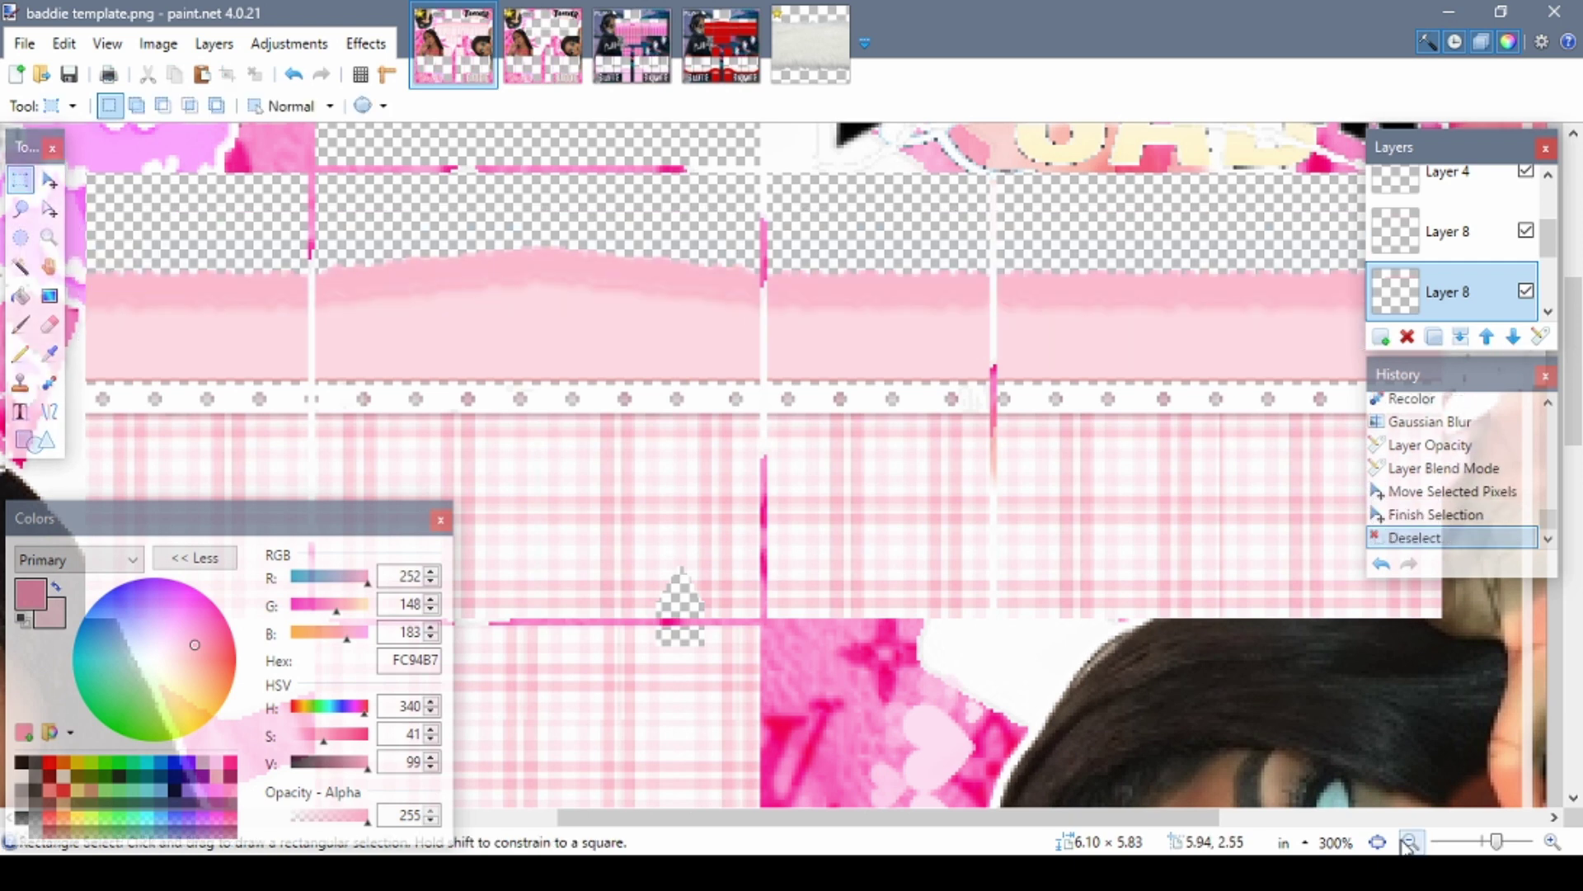
key("ctrl+minus")
key("ctrl+z")
key("m")
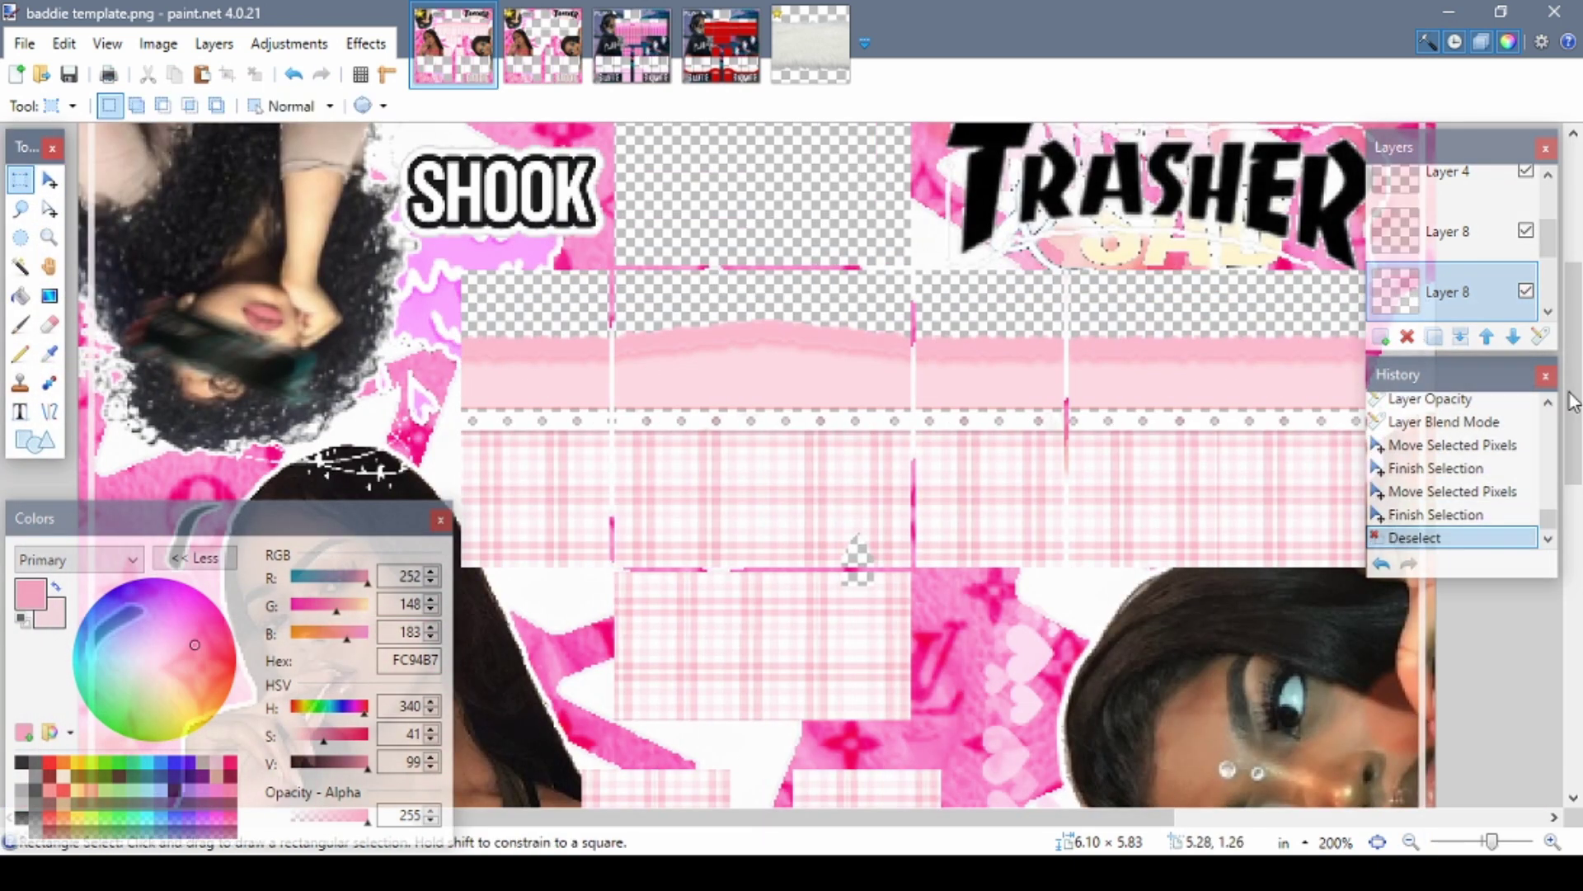
left_click(1451, 231)
key("ctrl+plus")
key("ctrl+plus")
key("ctrl+plus")
scroll(742, 462, "up", 1)
left_click(20, 266)
left_click(560, 270)
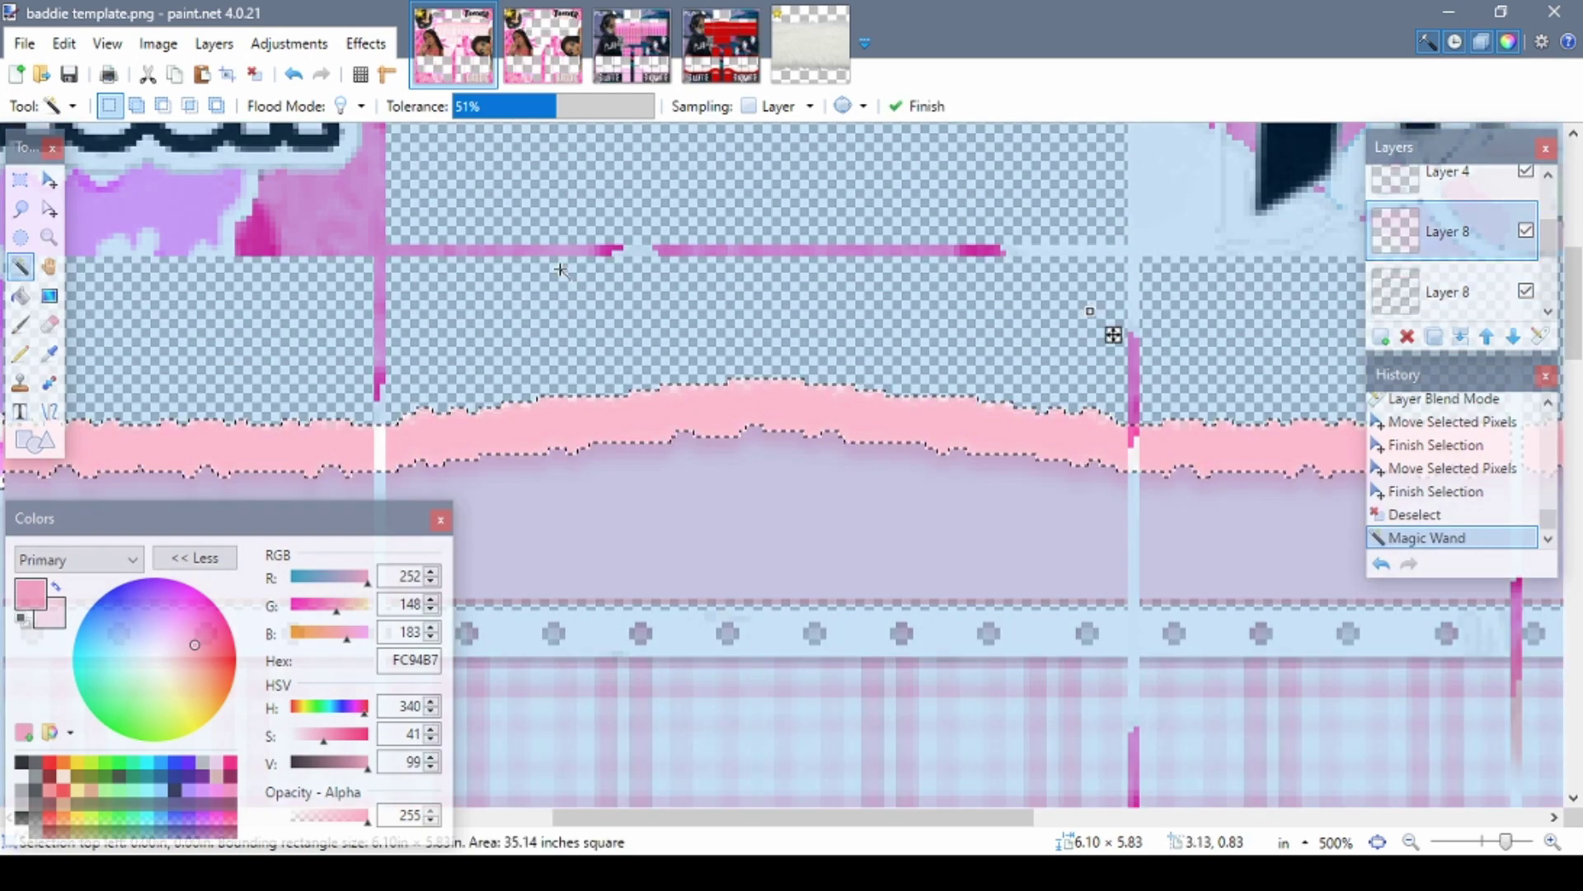
key("ctrl+d")
- Erase the stray shadow above the fur trim on the lower Layer 8 with a 45-wide eraser
key("e")
left_click(1451, 292)
key("ctrl+minus")
key("ctrl+minus")
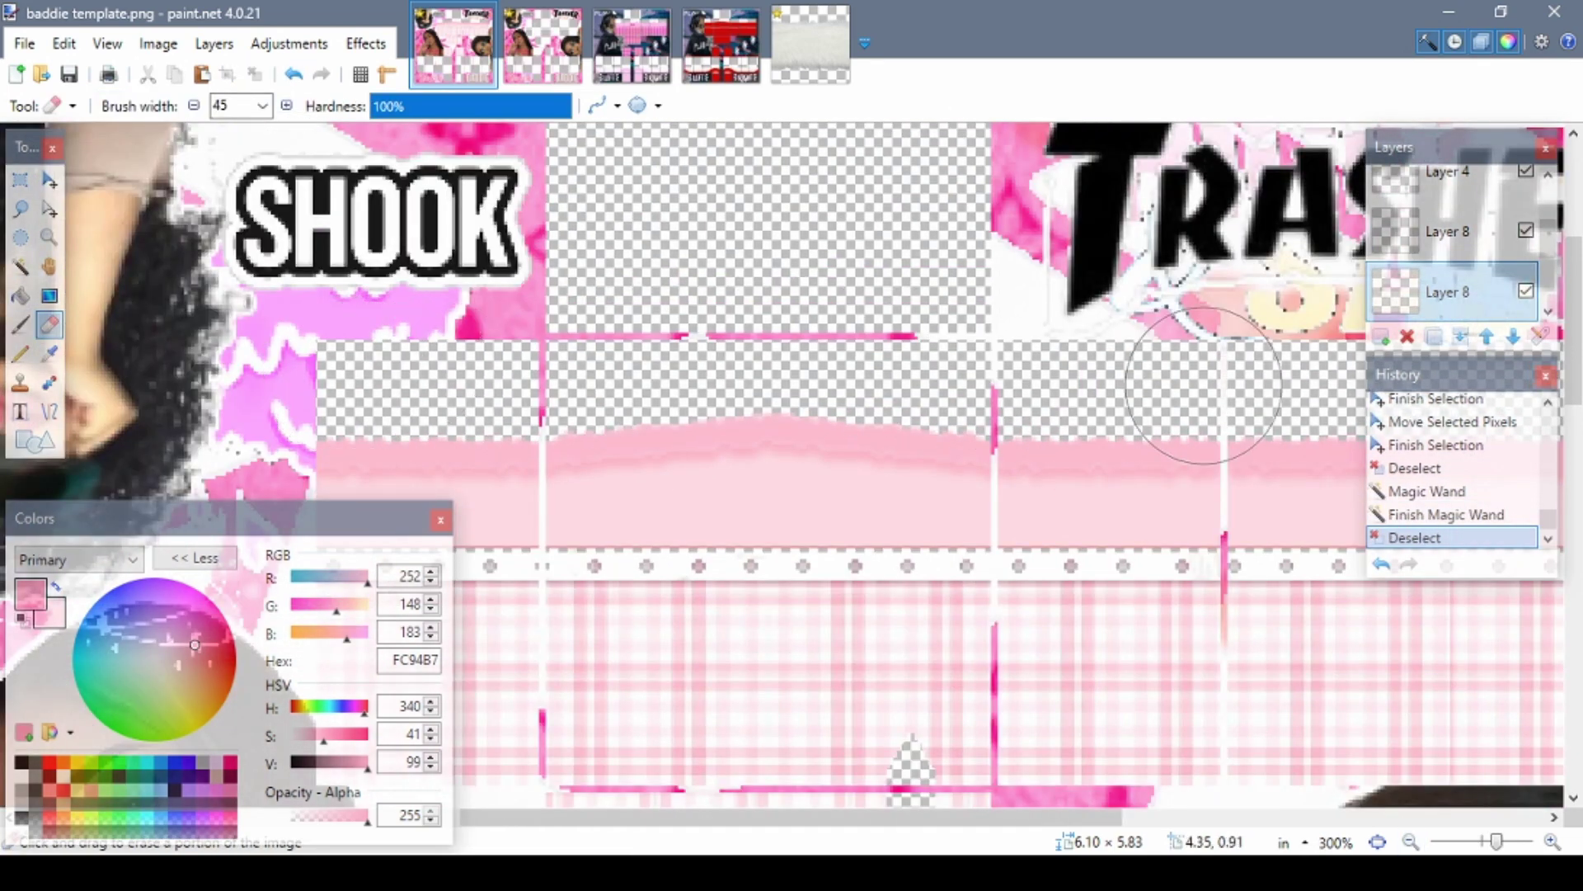
left_click(1203, 385)
scroll(1204, 385, "right", 3)
scroll(868, 674, "left", 3)
scroll(868, 674, "up", 1)
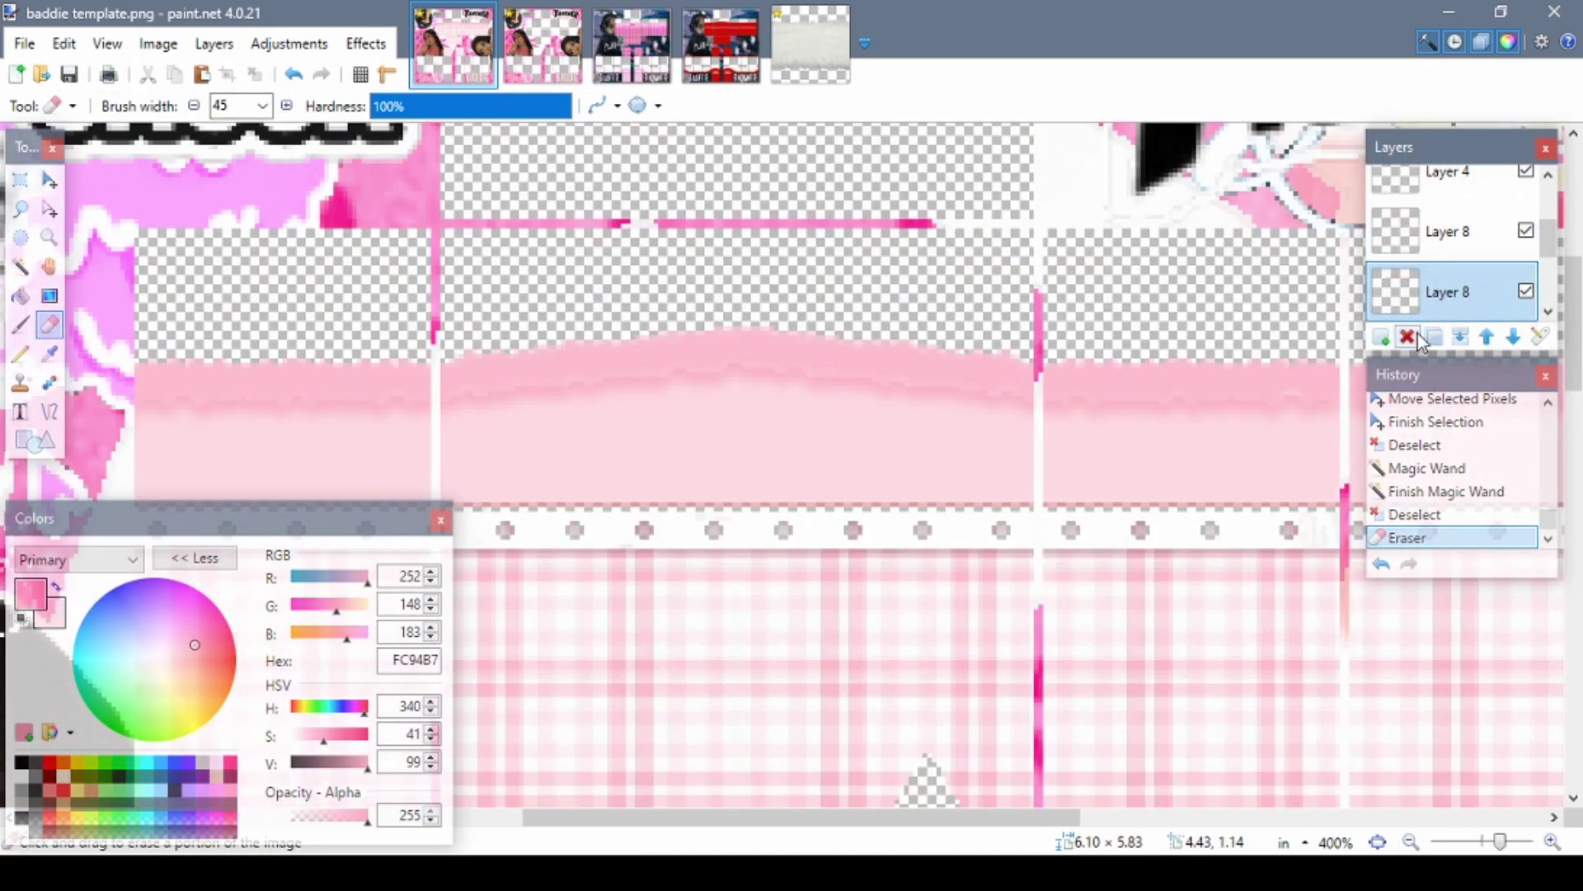
- Lower the opacity of the fur shadow on the lower Layer 8 to 21
left_click(1407, 337)
key("F4")
left_click(805, 531)
key("s")
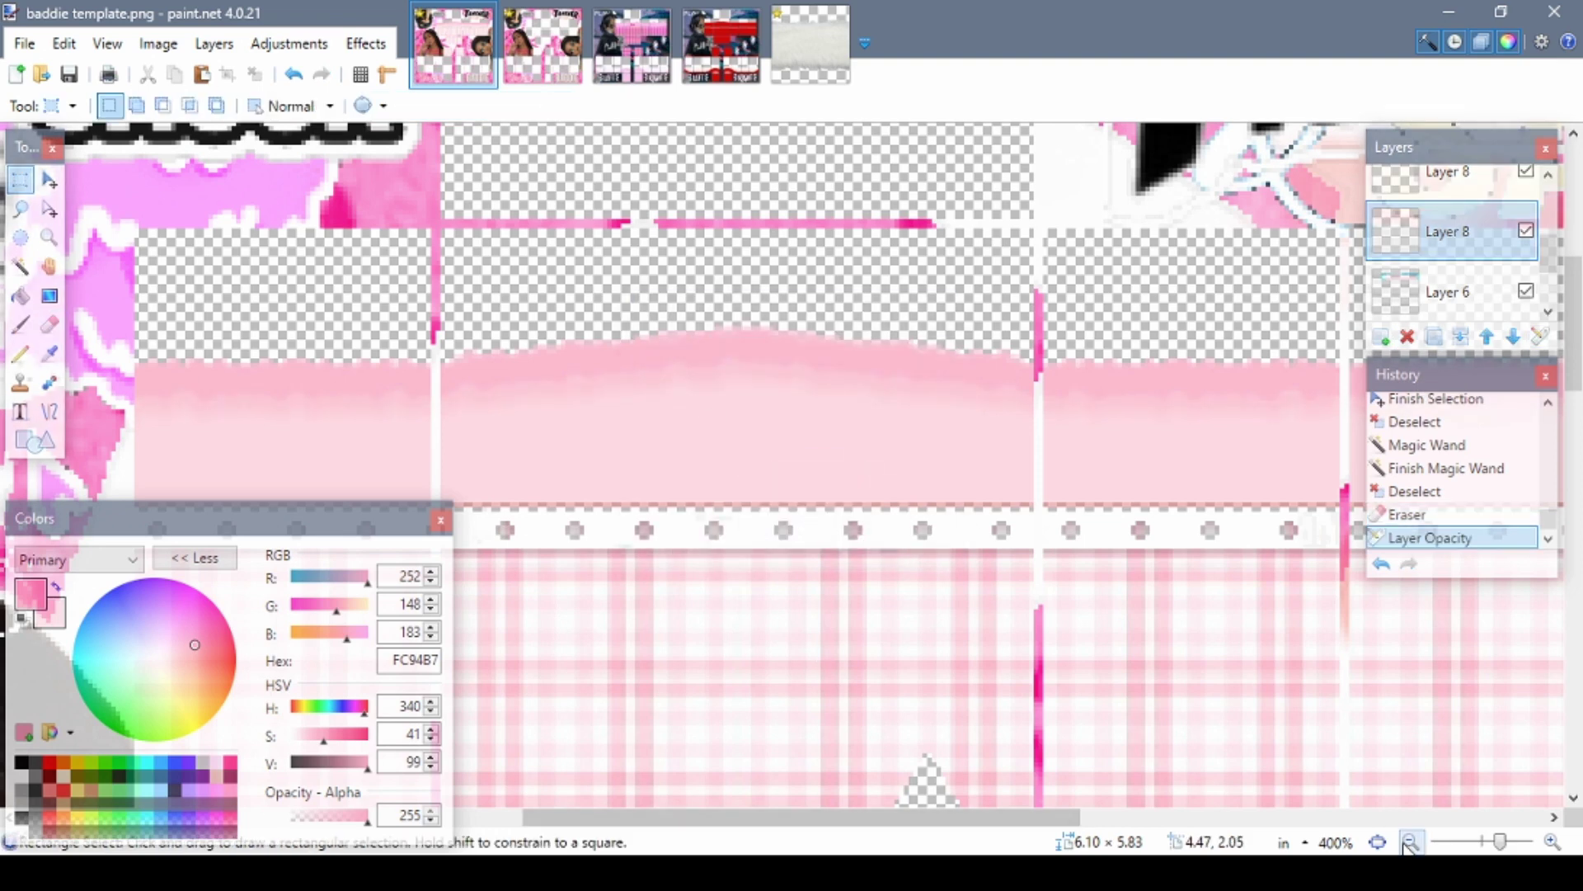
key("ctrl+minus")
key("ctrl+minus")
key("ctrl+minus")
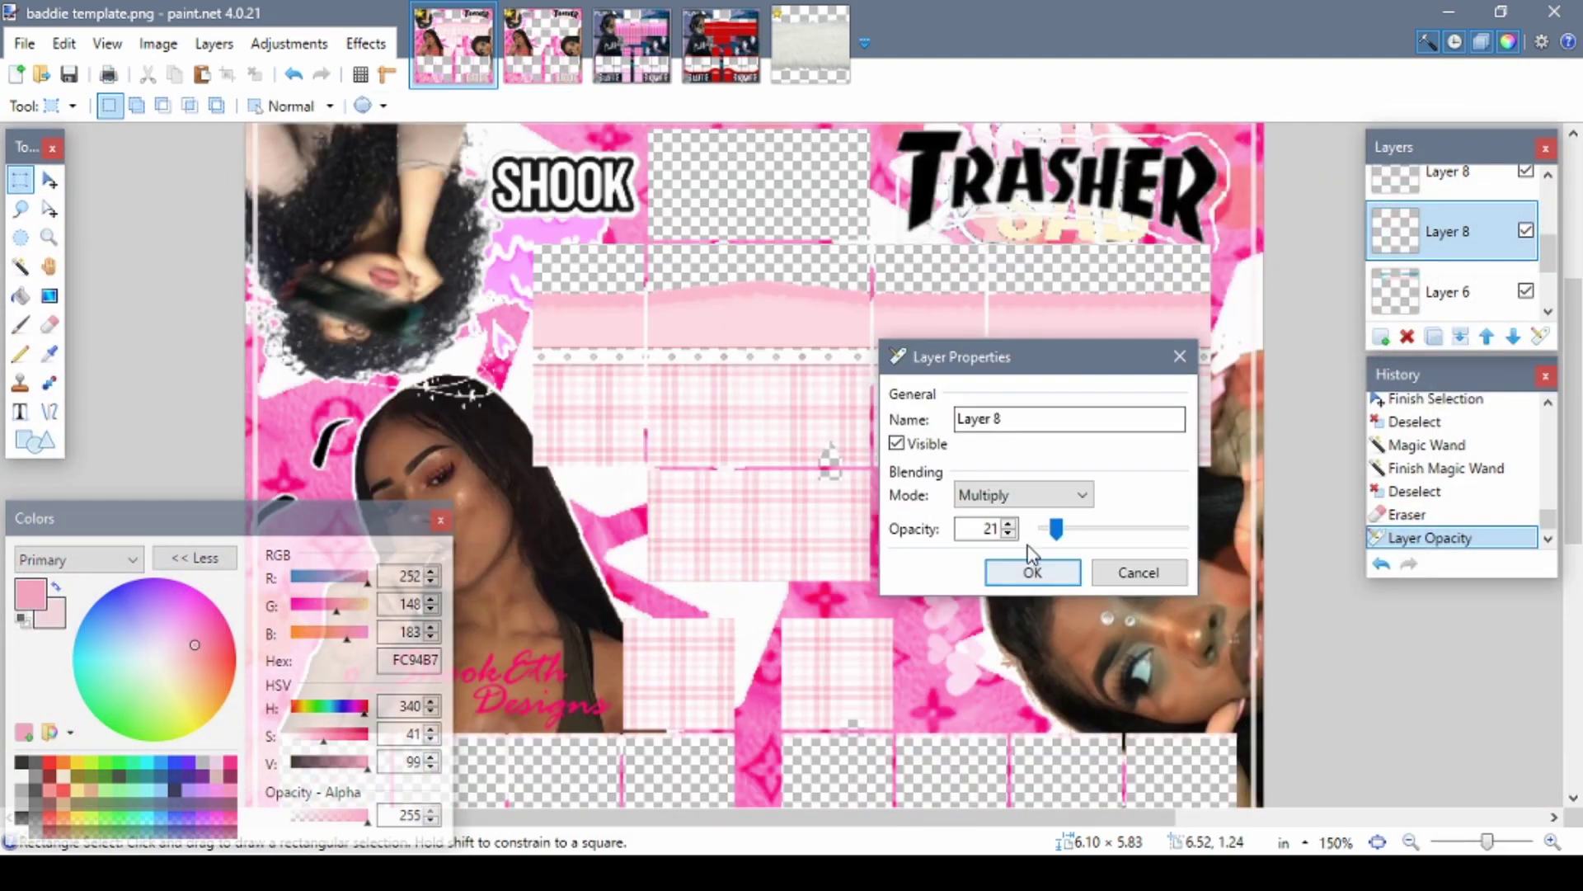
left_click(1027, 569)
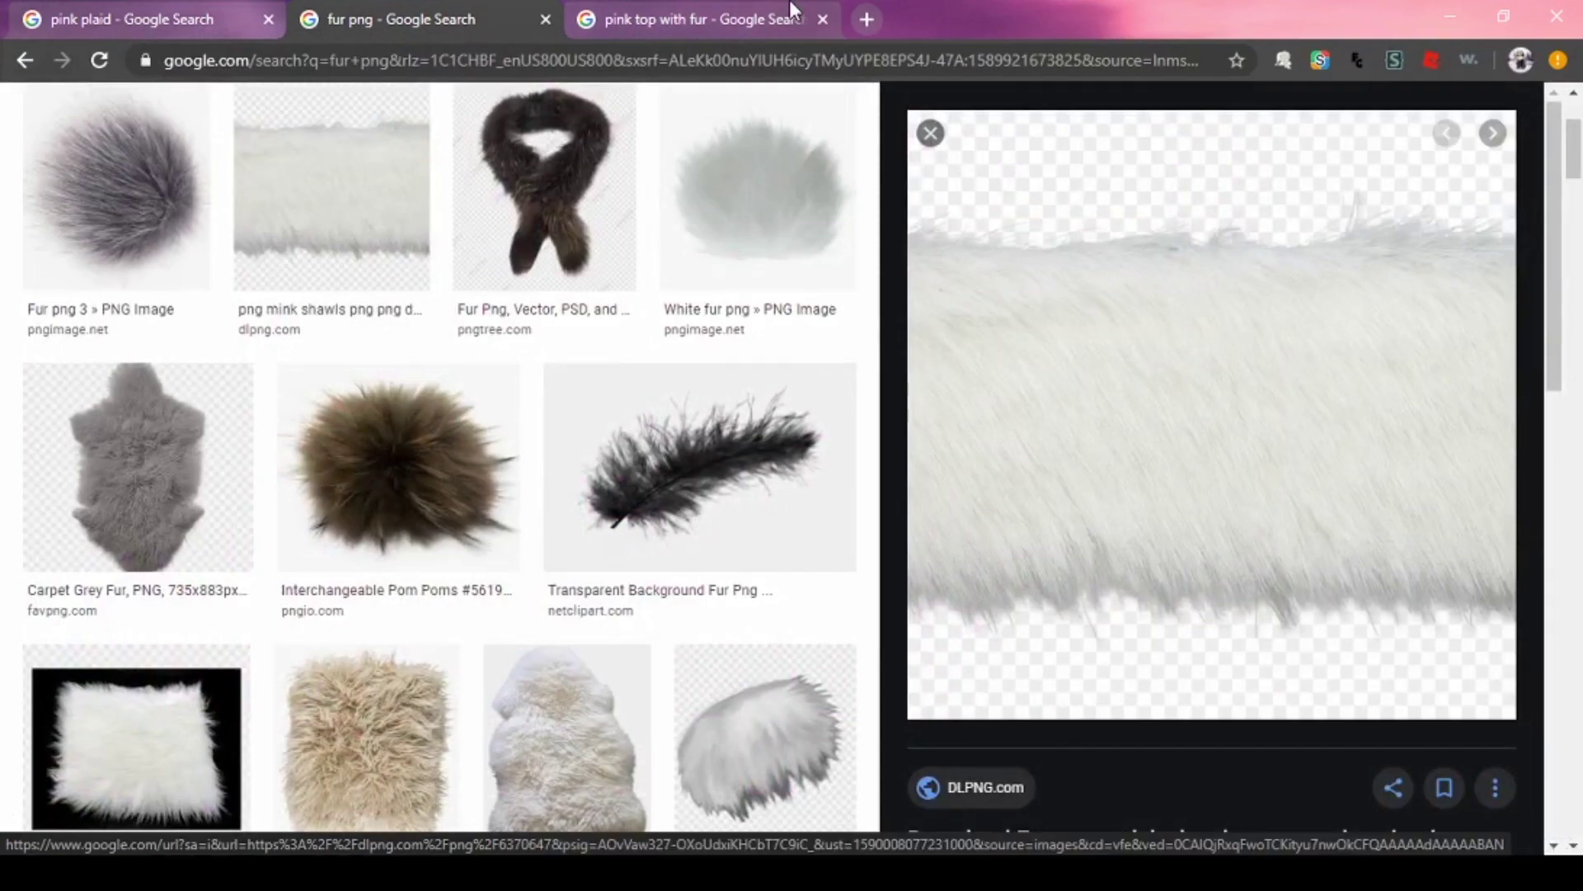
- In Chrome, search Google Images for "bratz logo" and preview a pink Bratz logo from the results
key("ctrl+t")
left_click(780, 59)
type("bratz logo")
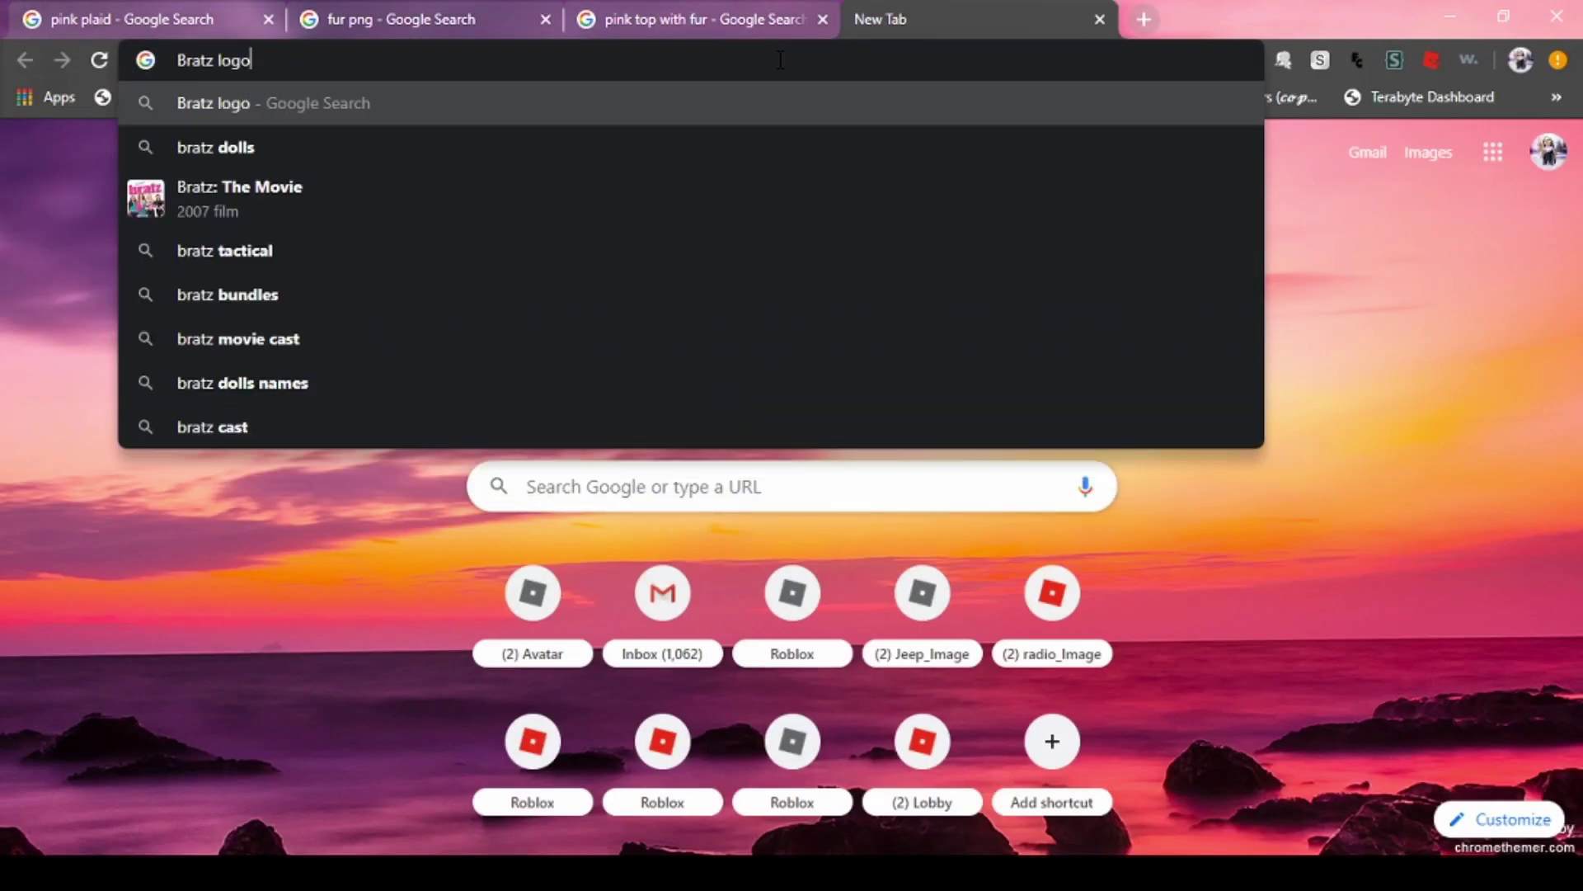
key("Return")
left_click(310, 184)
left_click(547, 424)
scroll(1083, 445, "down", 15)
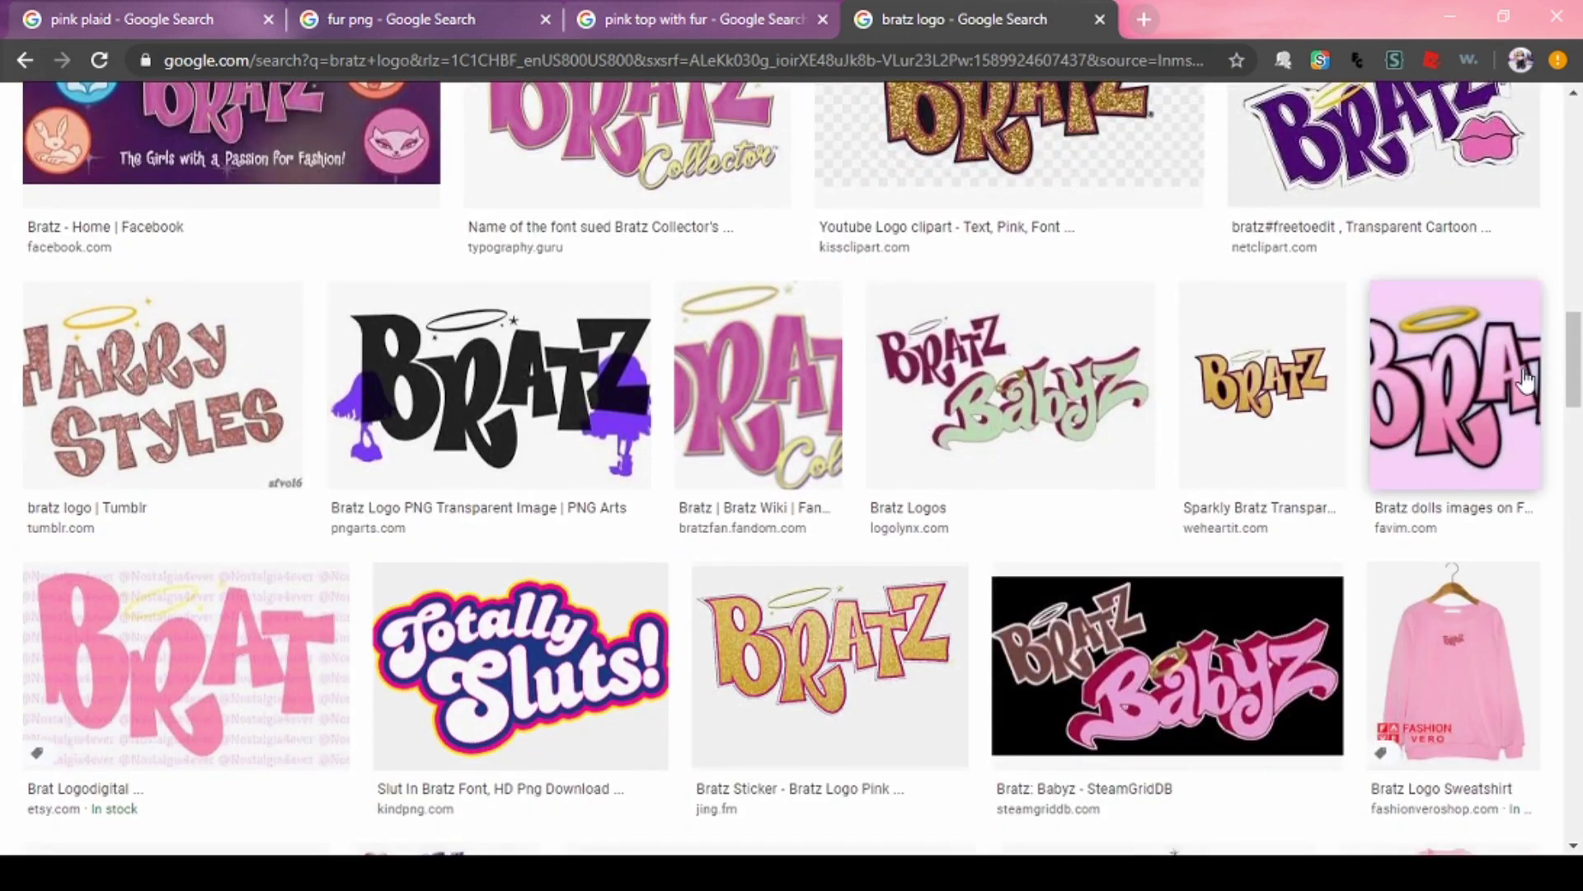
left_click(1524, 381)
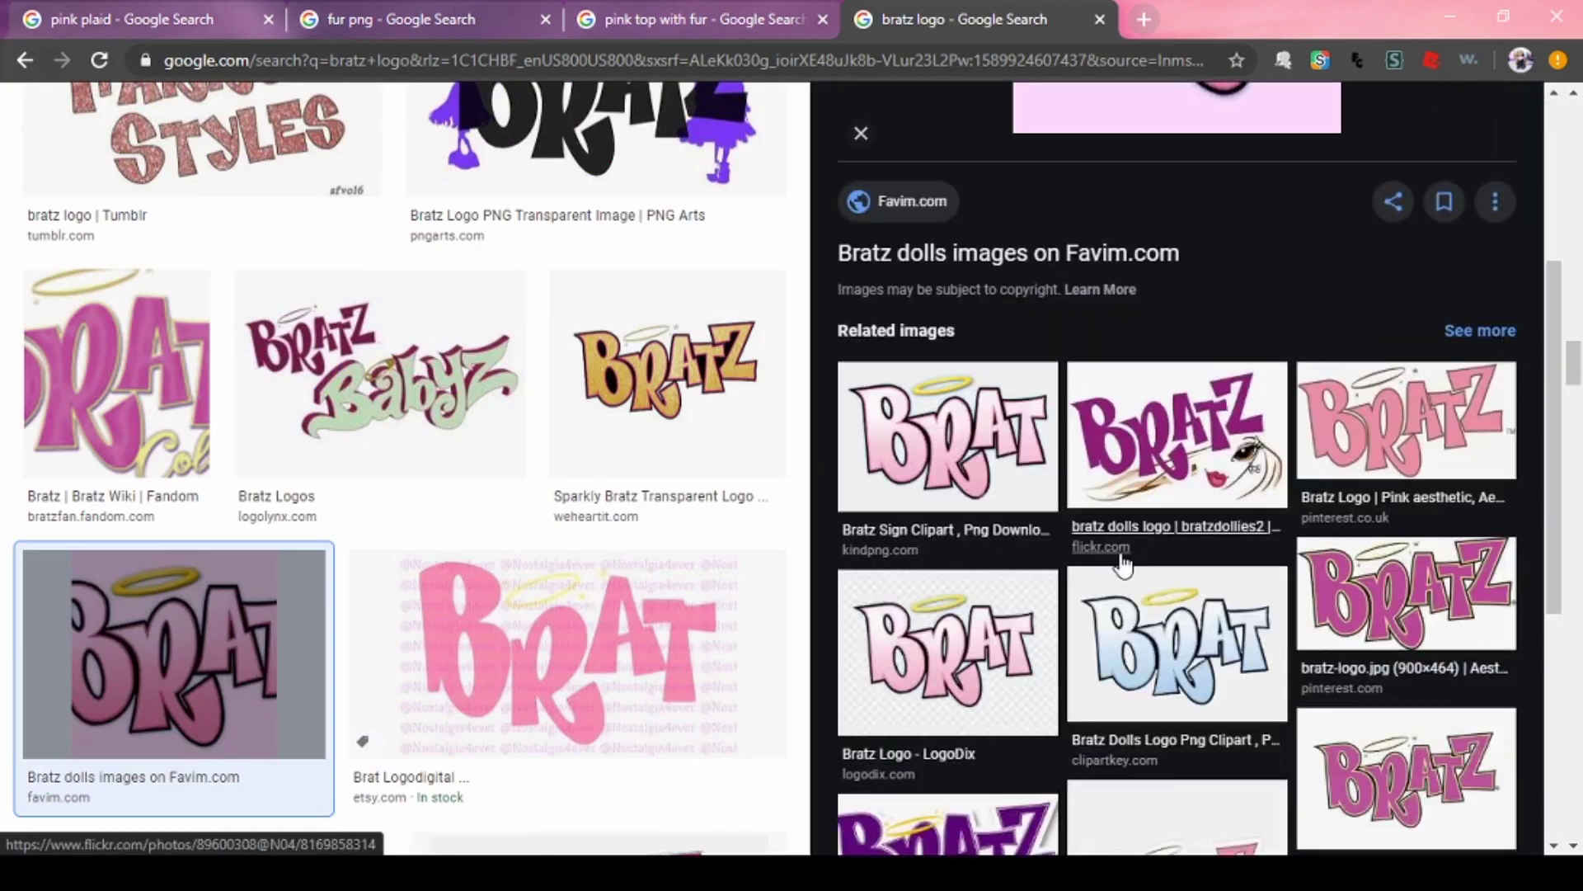
- In paint.net, remove the white background of the Bratz logo with the Magic Wand and resize the image to 0.42 × 0.42 inches
left_click(588, 215)
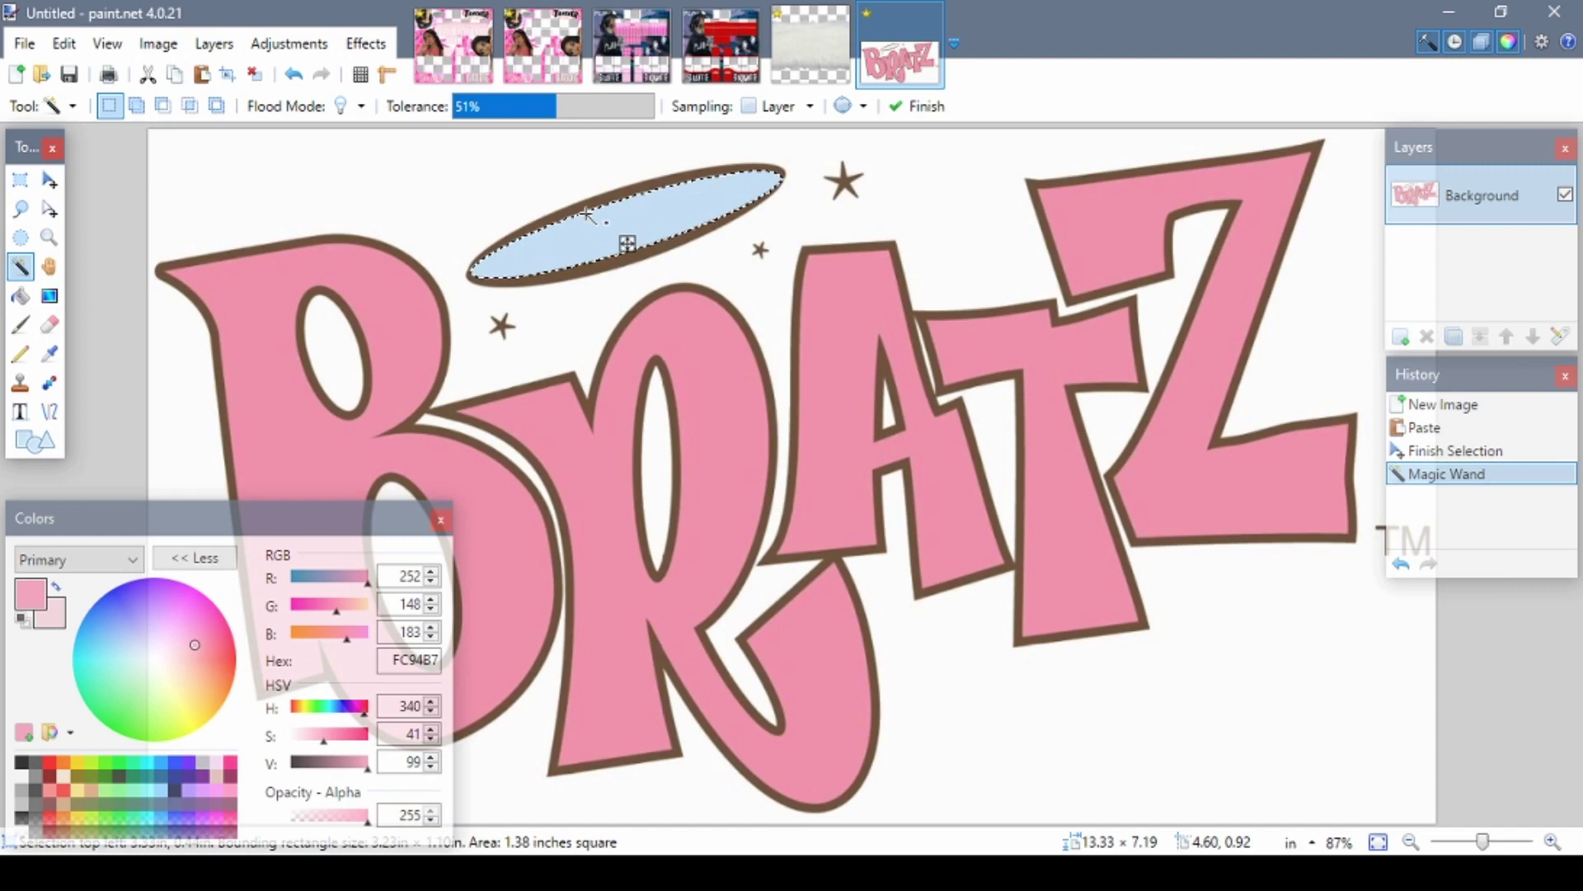
left_click(581, 179)
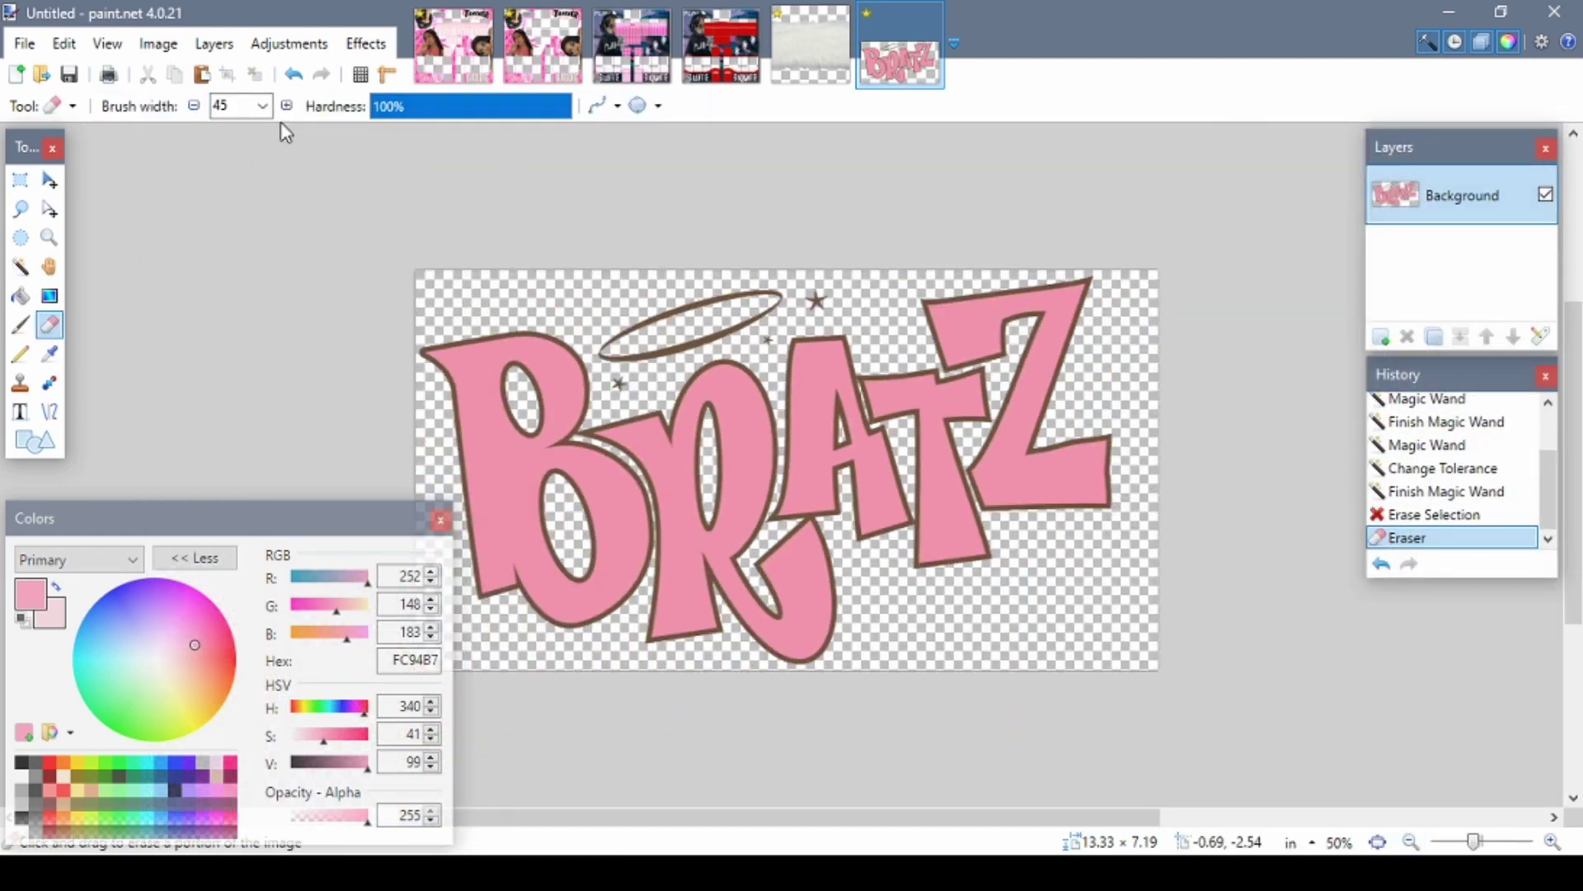
left_click(107, 43)
left_click(198, 97)
key("Return")
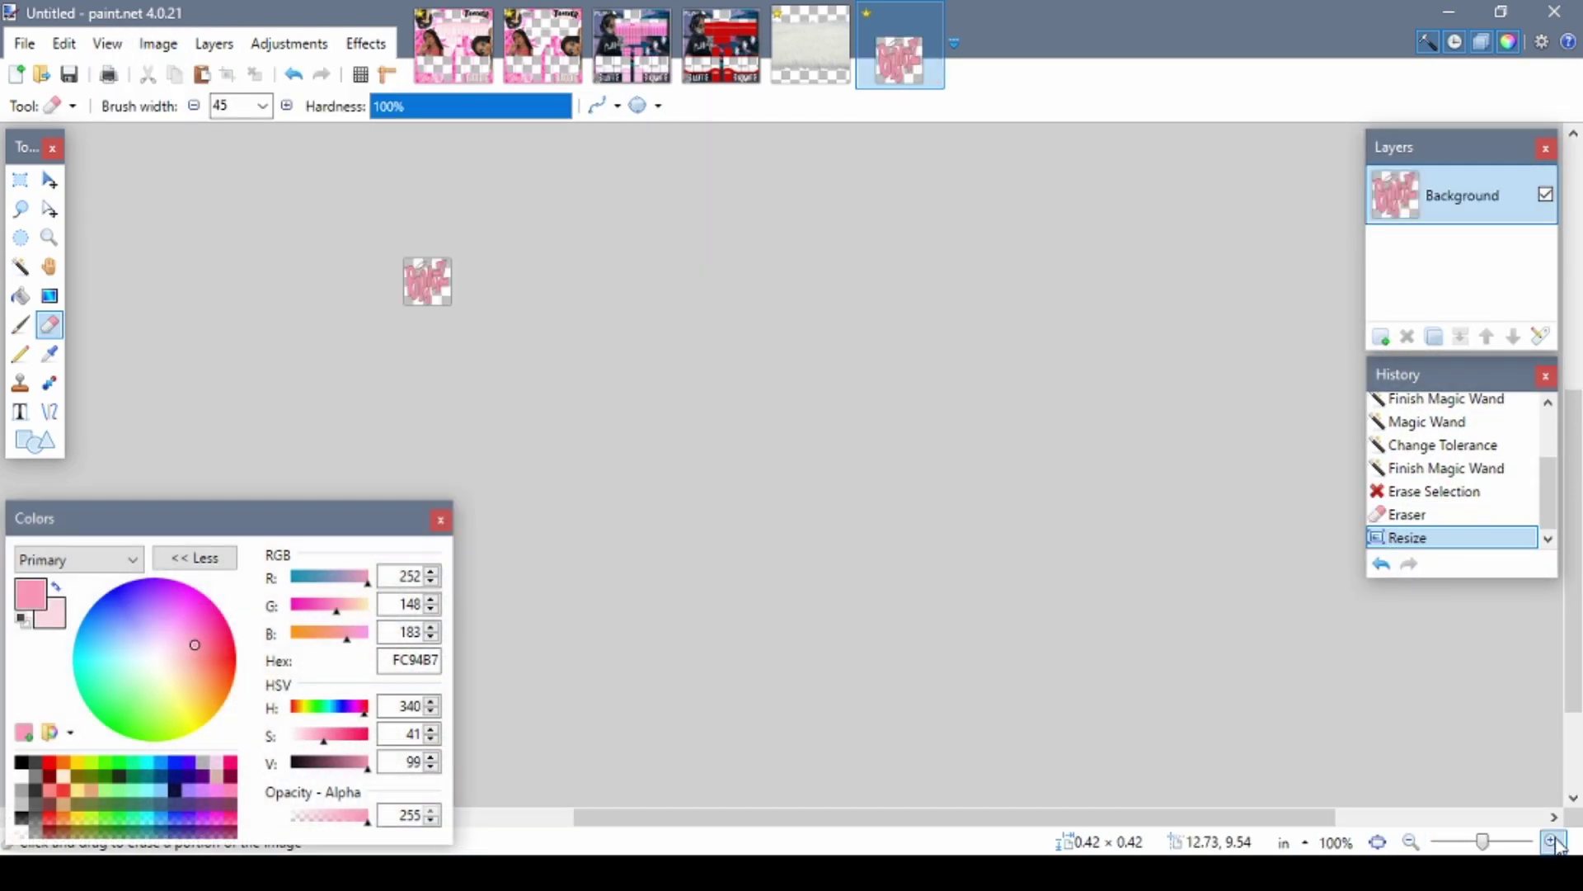
- Widen the Bratz logo image to 0.63 × 0.42 inches
left_click(158, 42)
left_click(198, 98)
type("80")
key("Return")
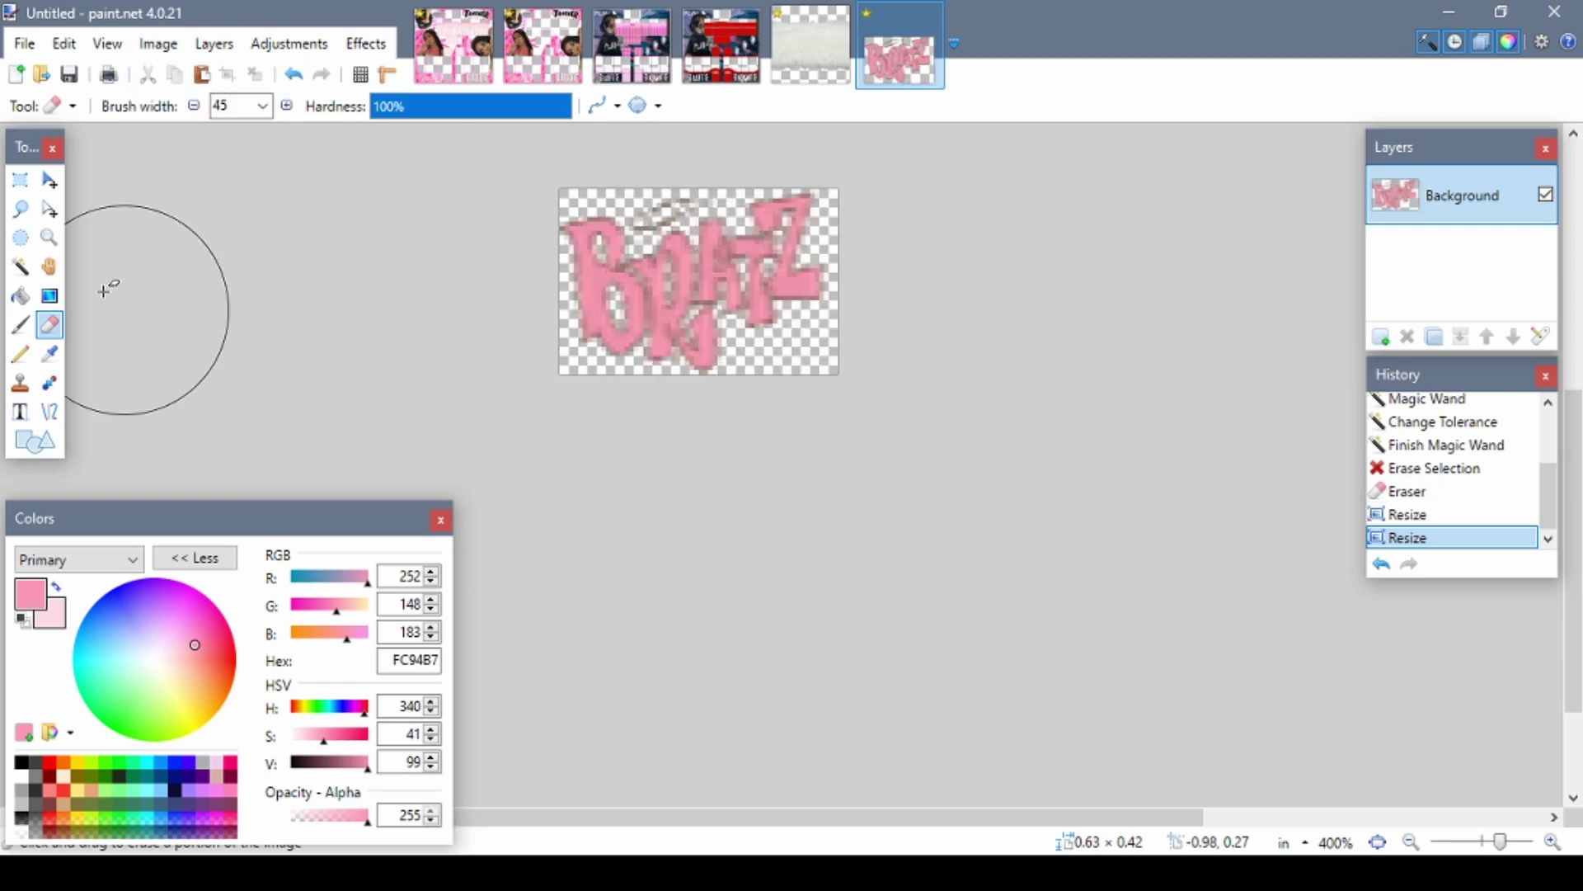
- Copy the Bratz logo onto a new layer of the baddie template and scale it to about 0.46 × 0.23 inches on the tube top's front
key("ctrl+a")
left_click(454, 46)
left_click(1389, 338)
key("ctrl+v")
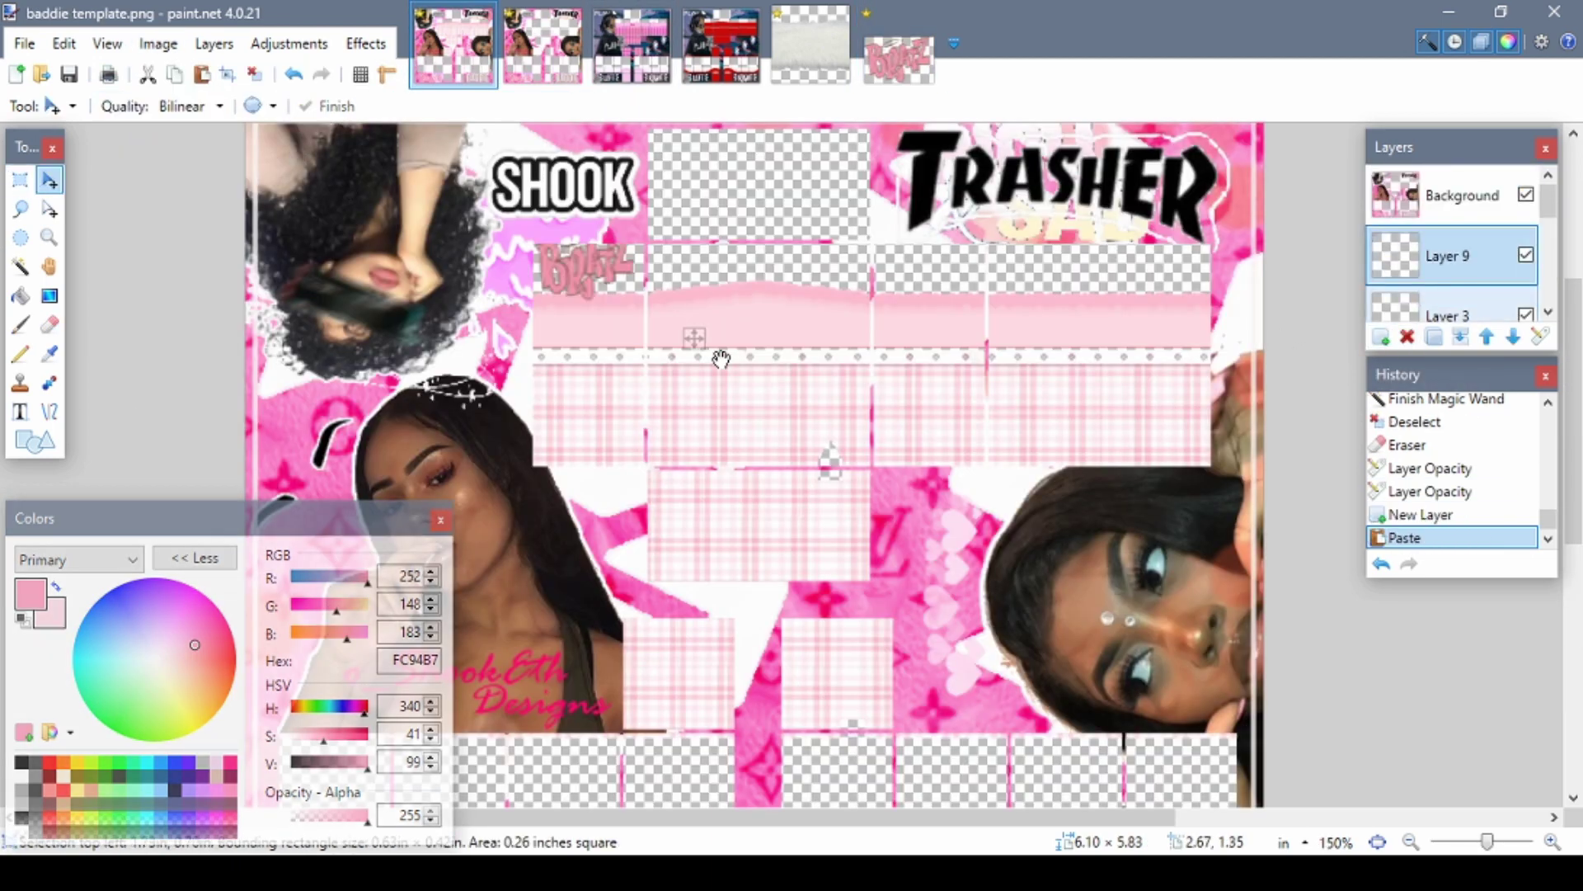
double_click(1553, 842)
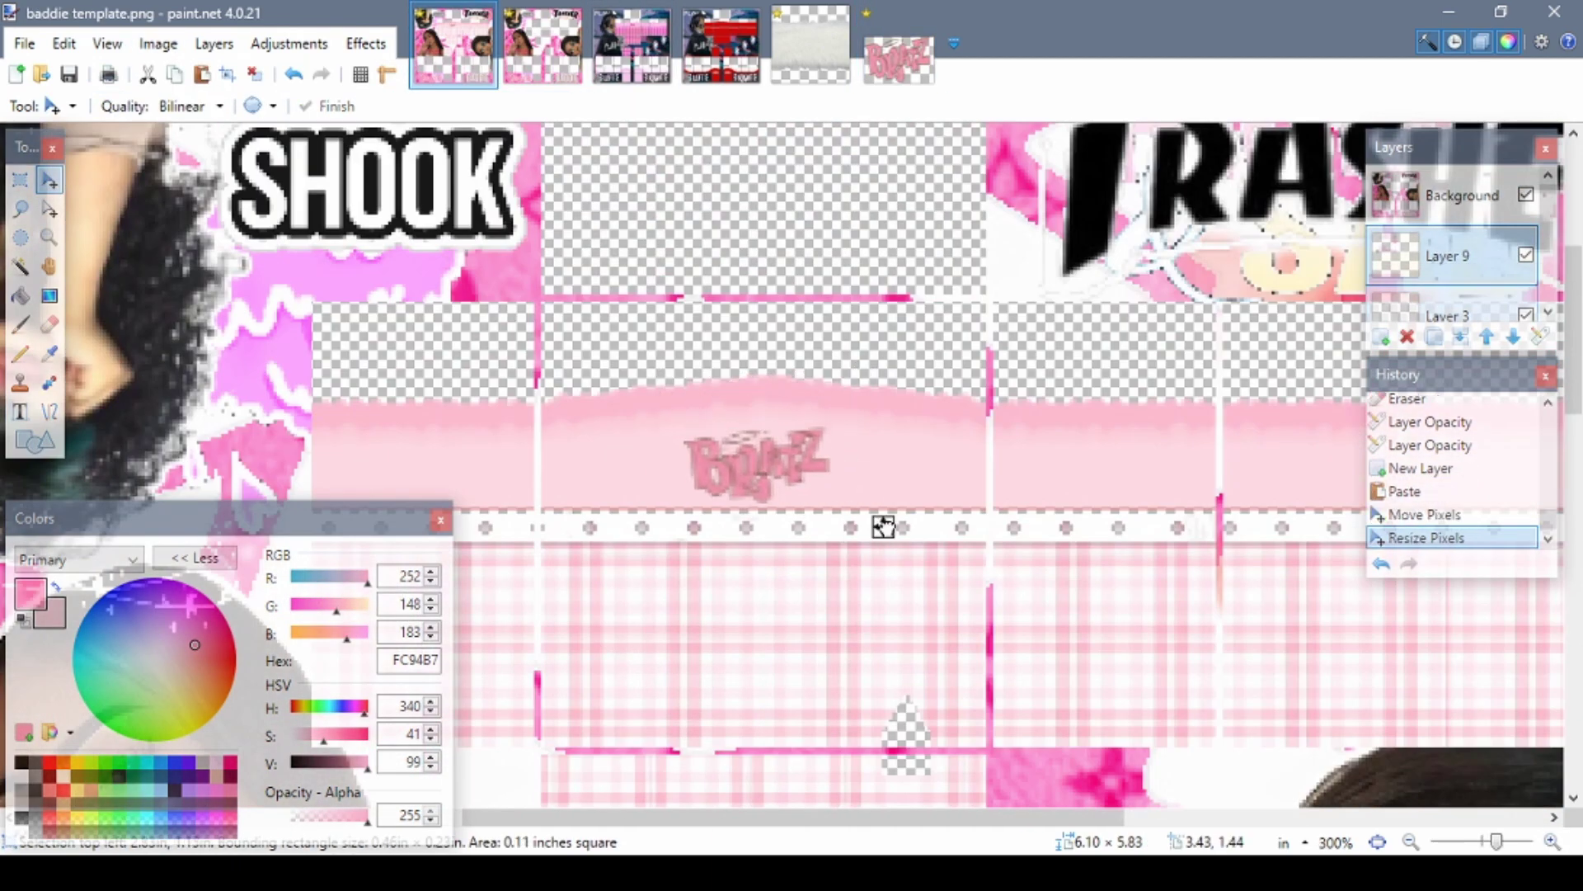
key("ctrl+d")
- Apply the Sharpen effect to the Bratz logo on Layer 9
left_click(366, 43)
mouse_move(505, 276)
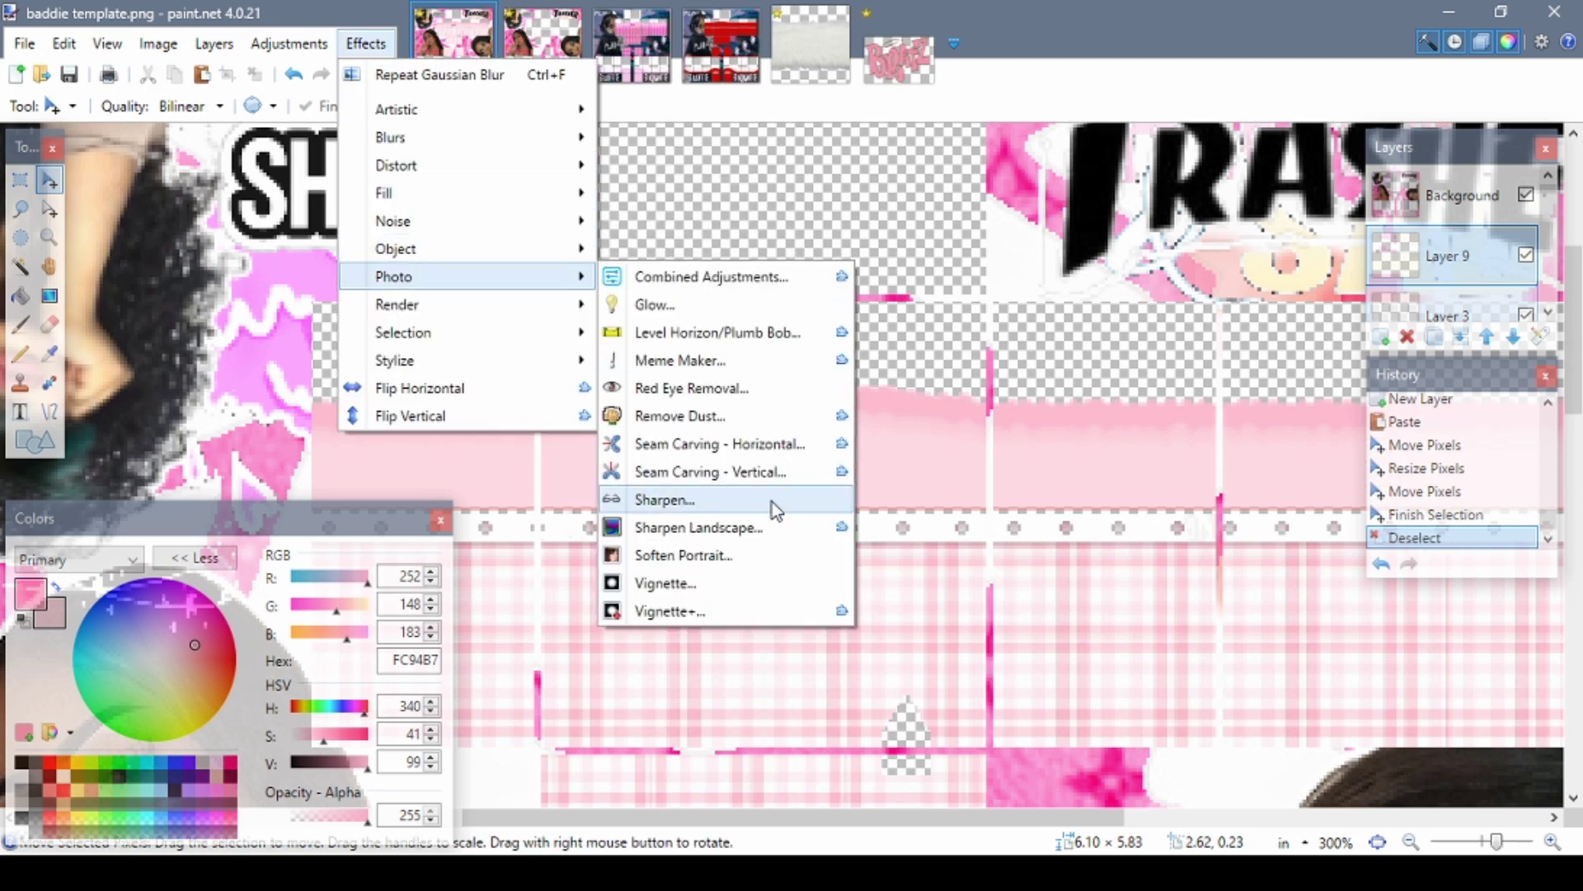
left_click(778, 504)
left_click(291, 307)
- Apply horizontal Seam Carving to Layer 9 with an amount to cut of 26
left_click(365, 43)
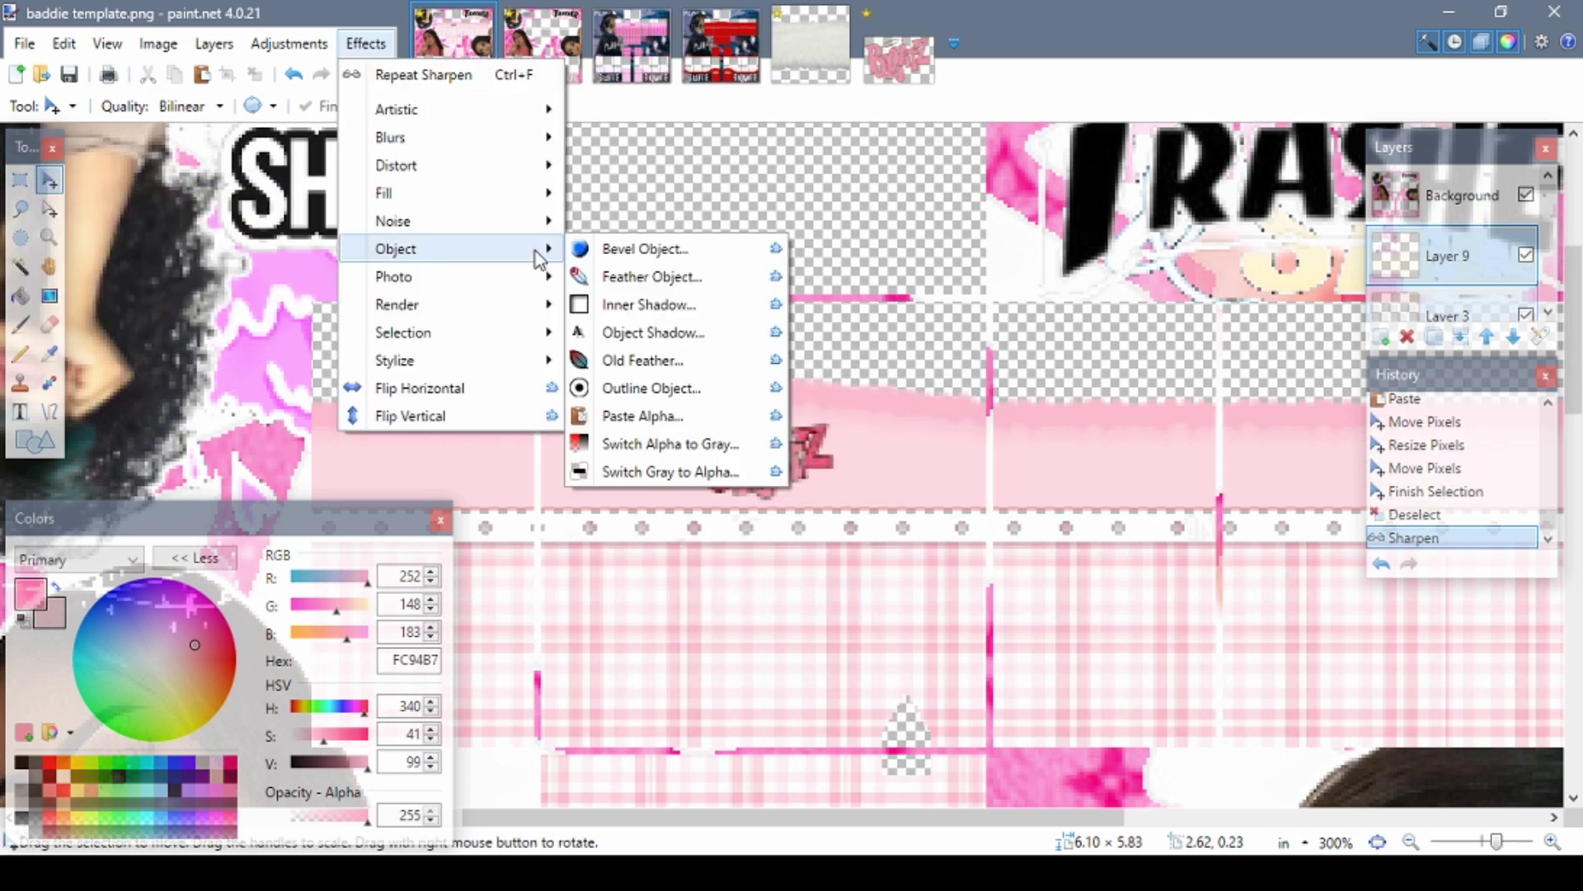
left_click(687, 443)
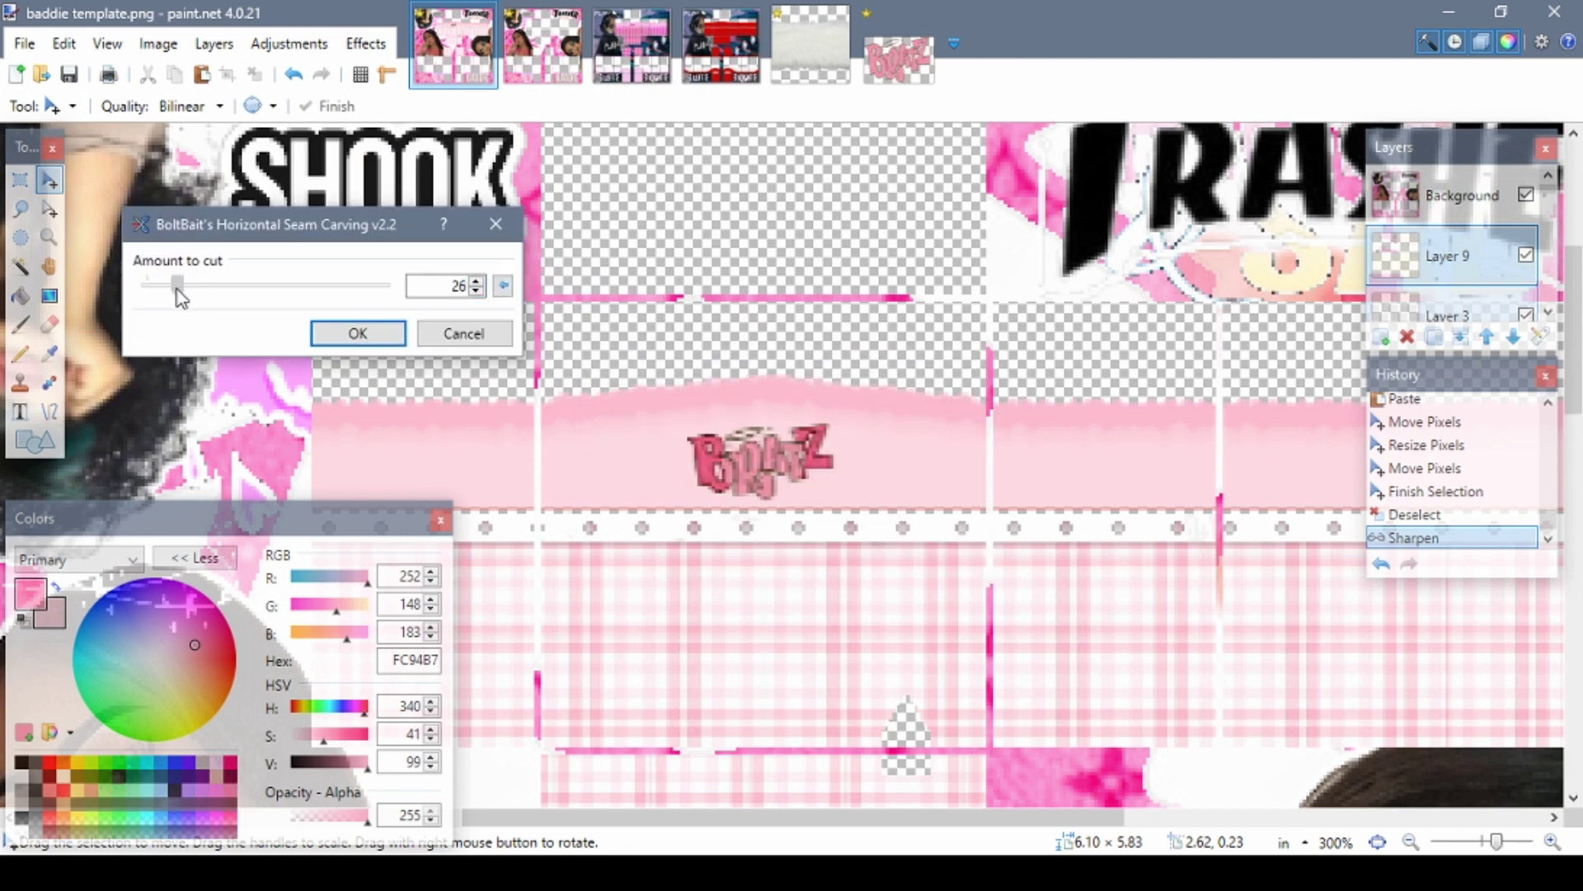
left_click(379, 323)
key("Return")
left_click(365, 42)
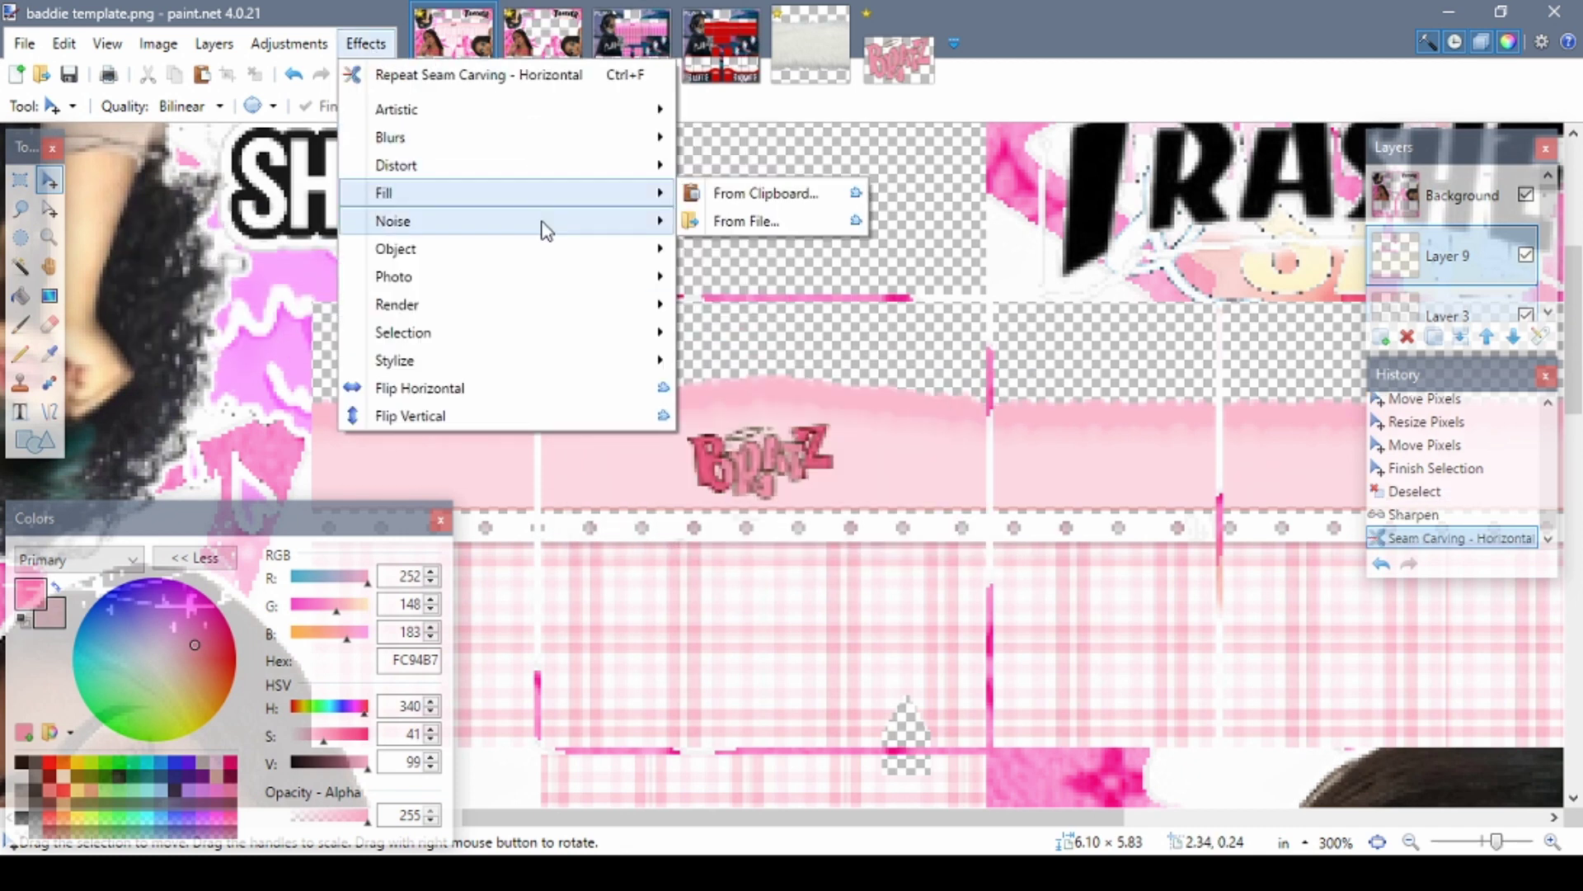
mouse_move(511, 276)
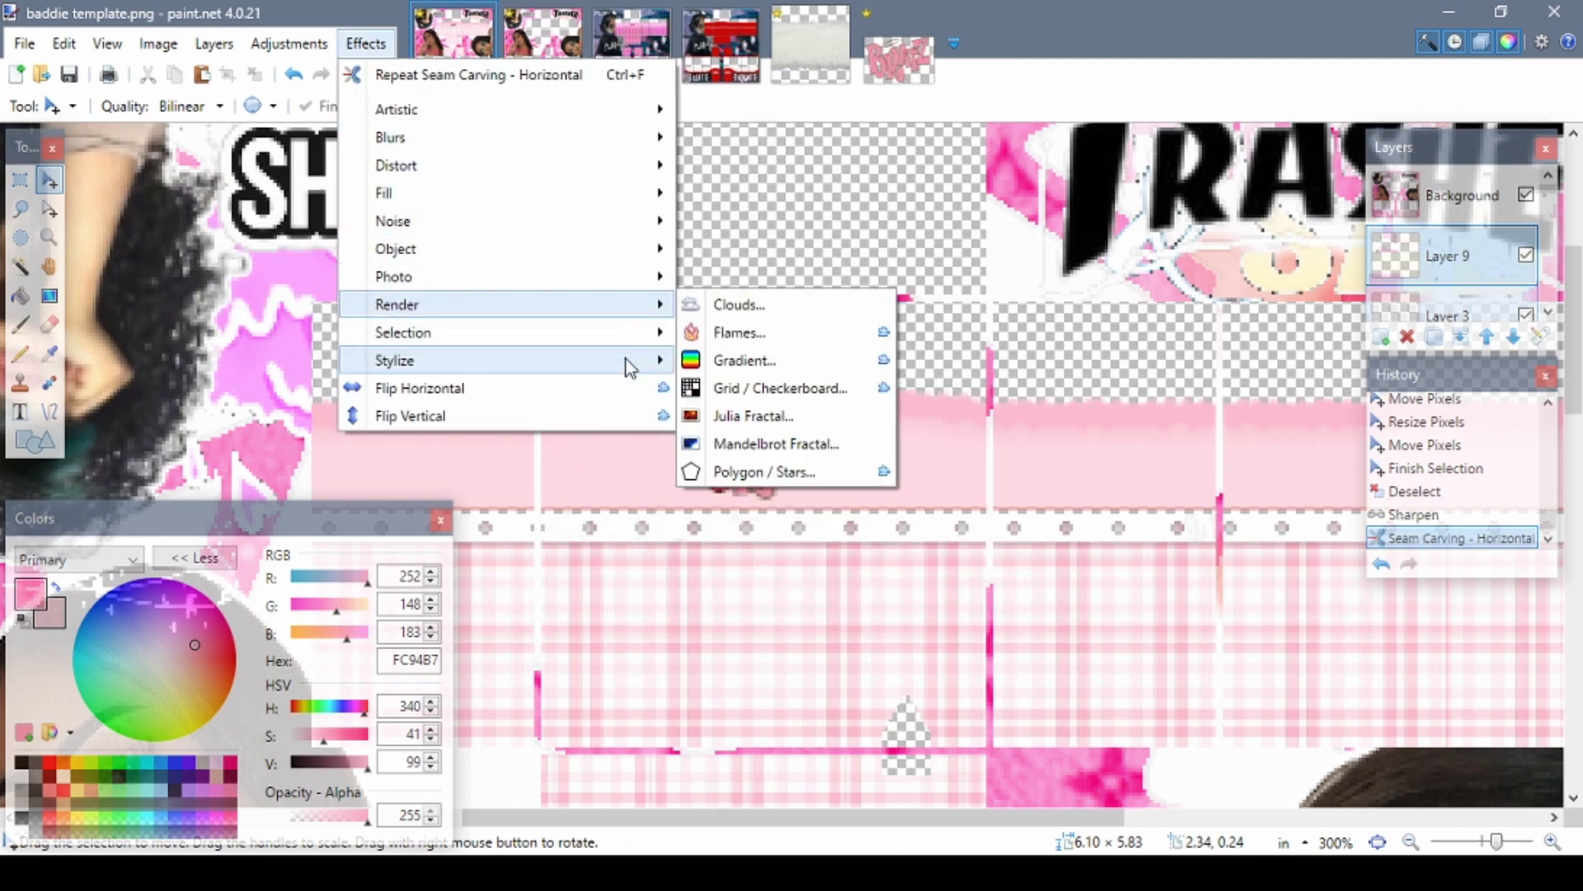
mouse_move(660, 363)
left_click(20, 179)
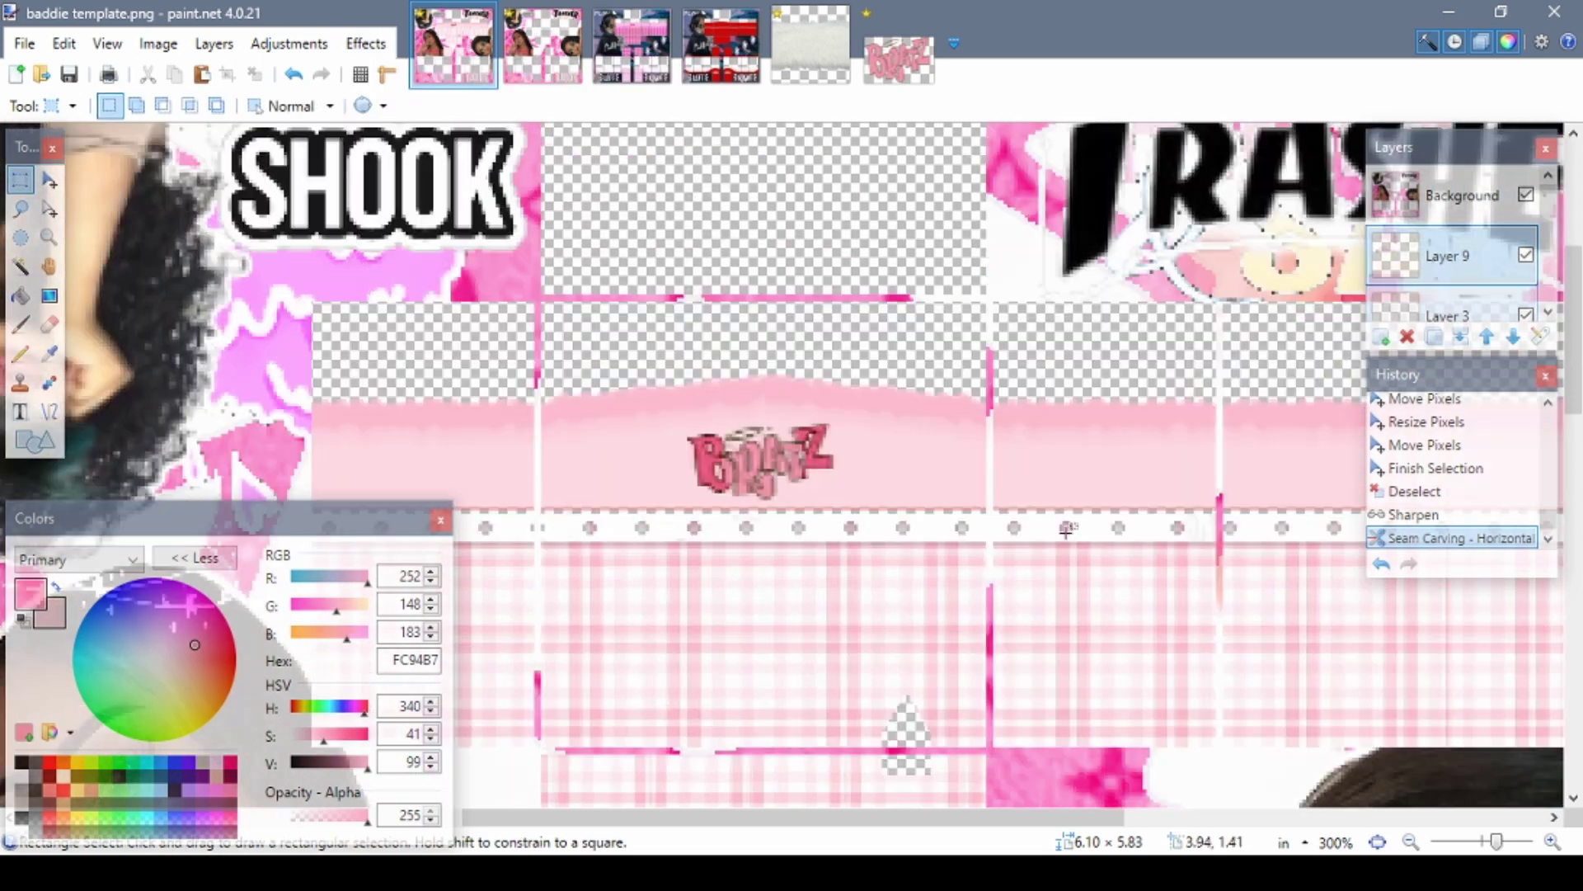
- Try a different blend mode on Layer 9, which holds the Bratz logo
double_click(1447, 255)
left_click(775, 450)
left_click(734, 622)
left_click_drag(792, 313, 1123, 239)
left_click(1119, 456)
- Try a brightness of -100 on the Bratz logo, cancel the adjustment, and undo Layer 9's blend mode change
left_click(289, 43)
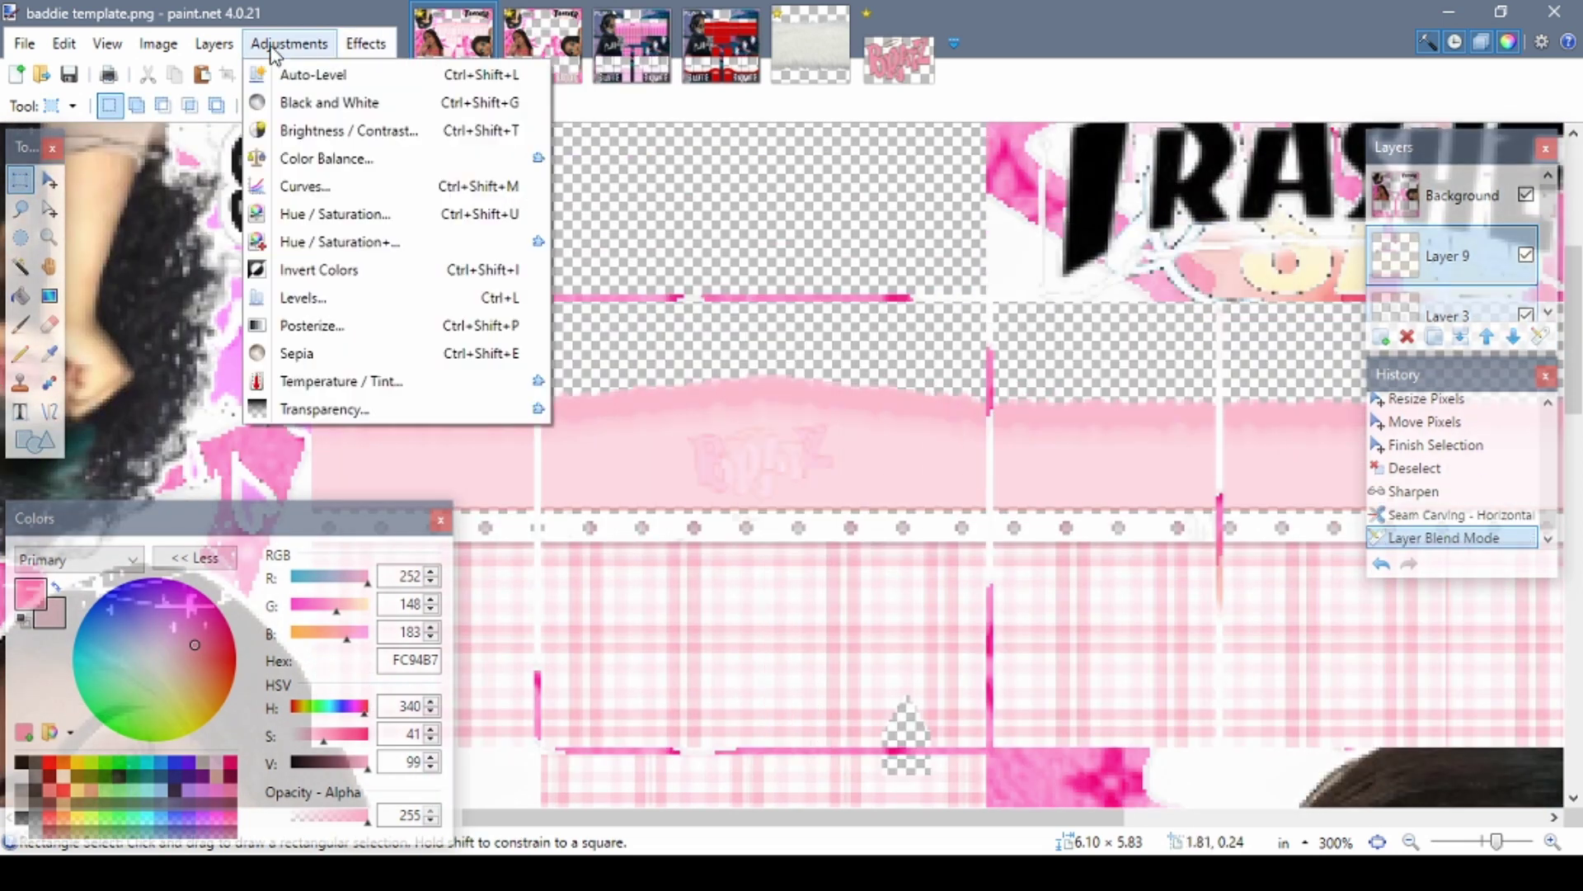
left_click(346, 130)
left_click_drag(701, 334, 204, 193)
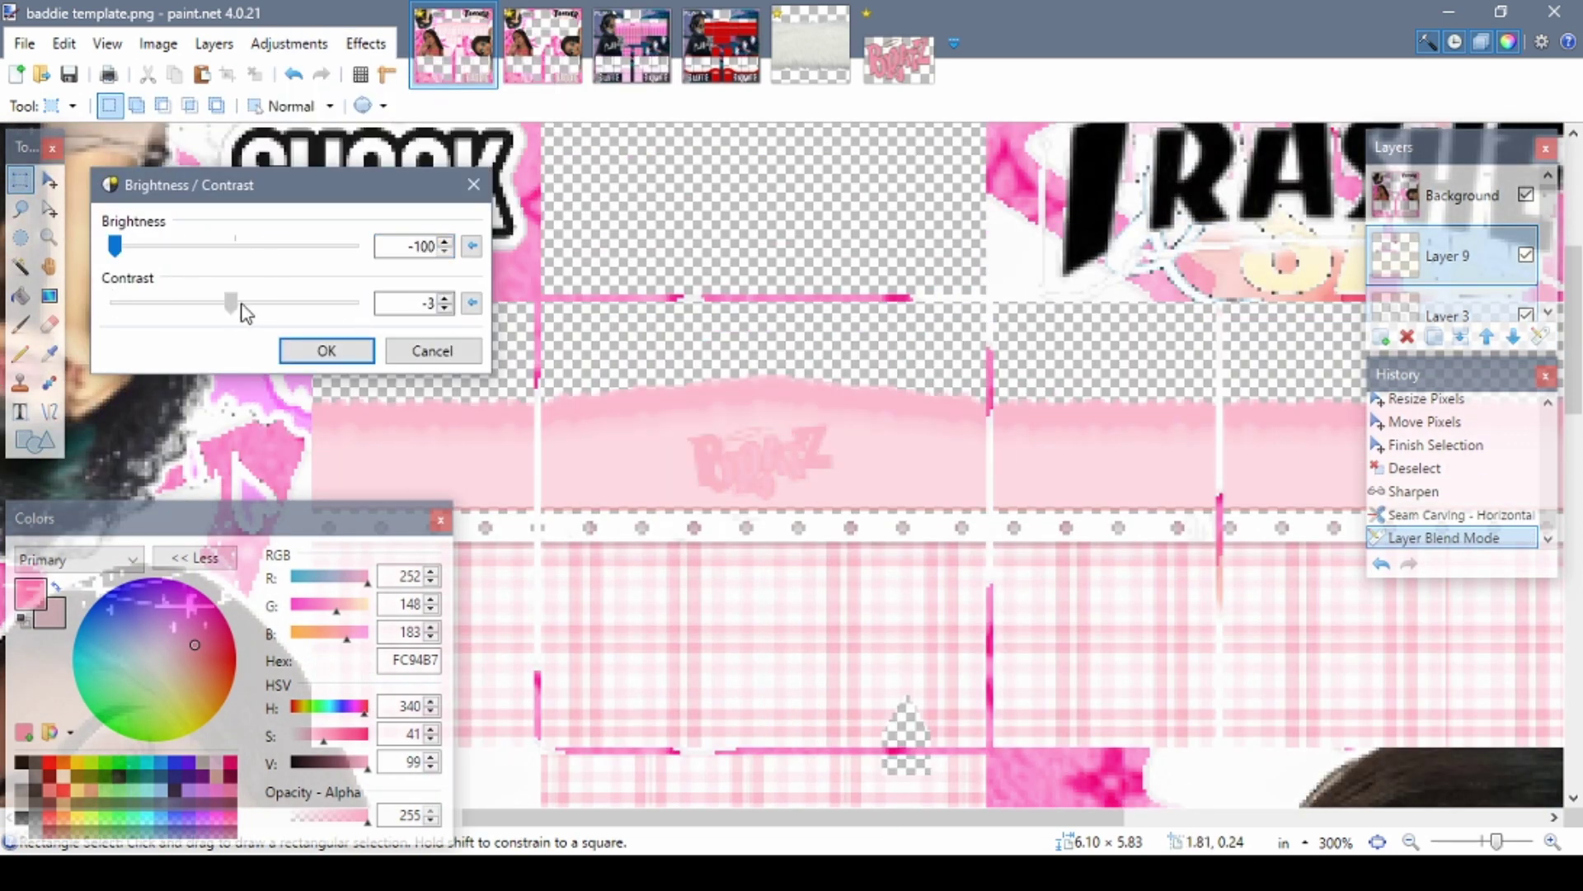
left_click(432, 351)
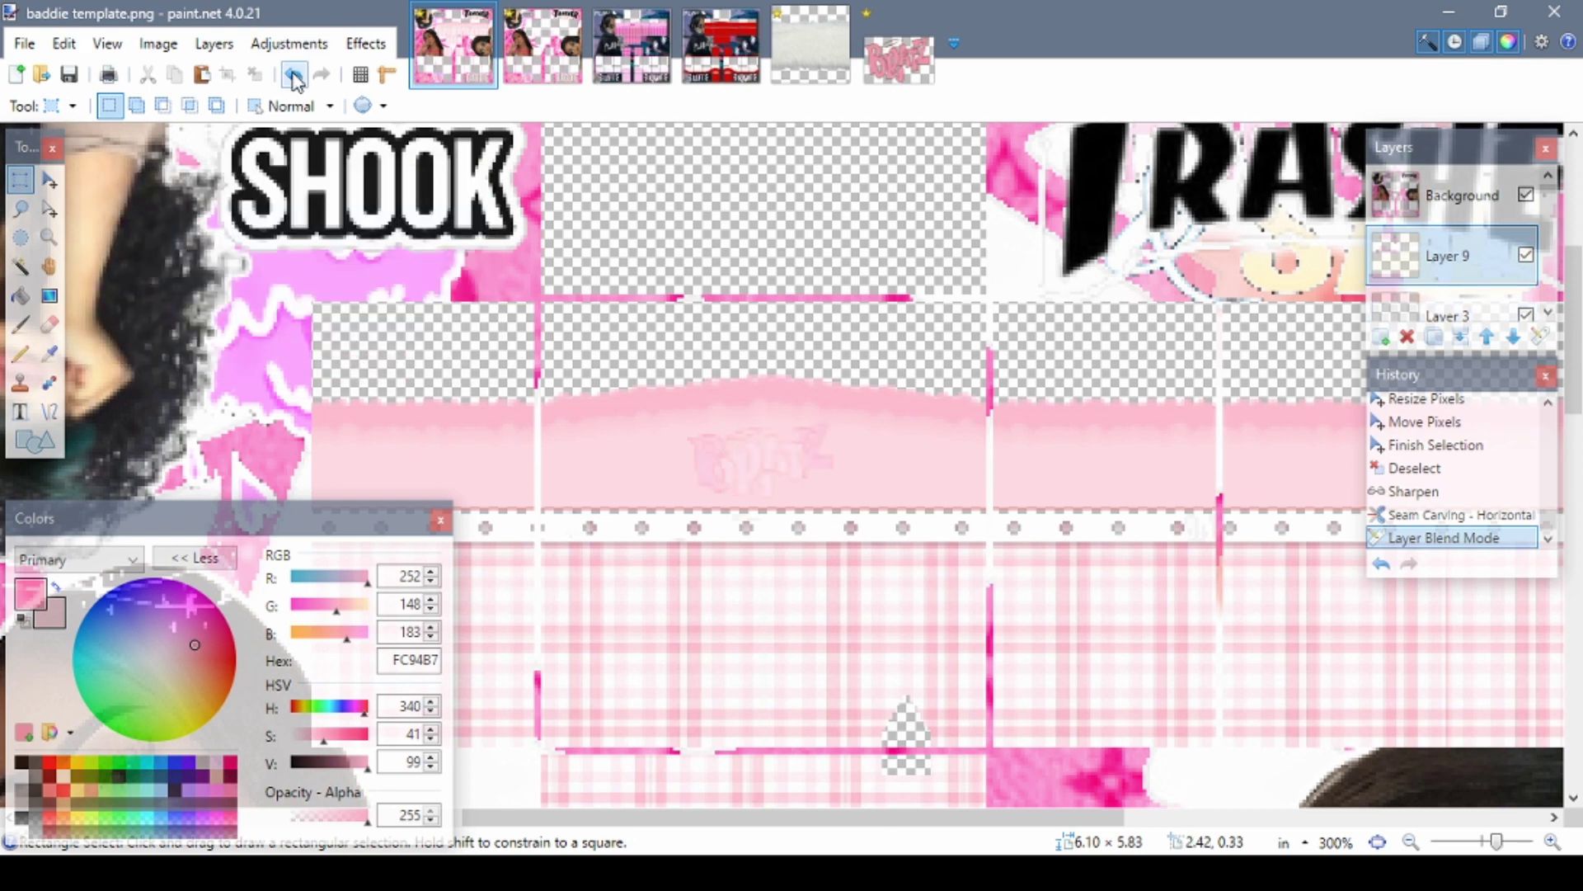
key("ctrl+z")
- Recolor the Bratz logo in dark pink 7F0037 and change Layer 9's blend mode so the logo blends into the tube top
left_click(50, 382)
left_click(230, 775)
left_click(746, 476)
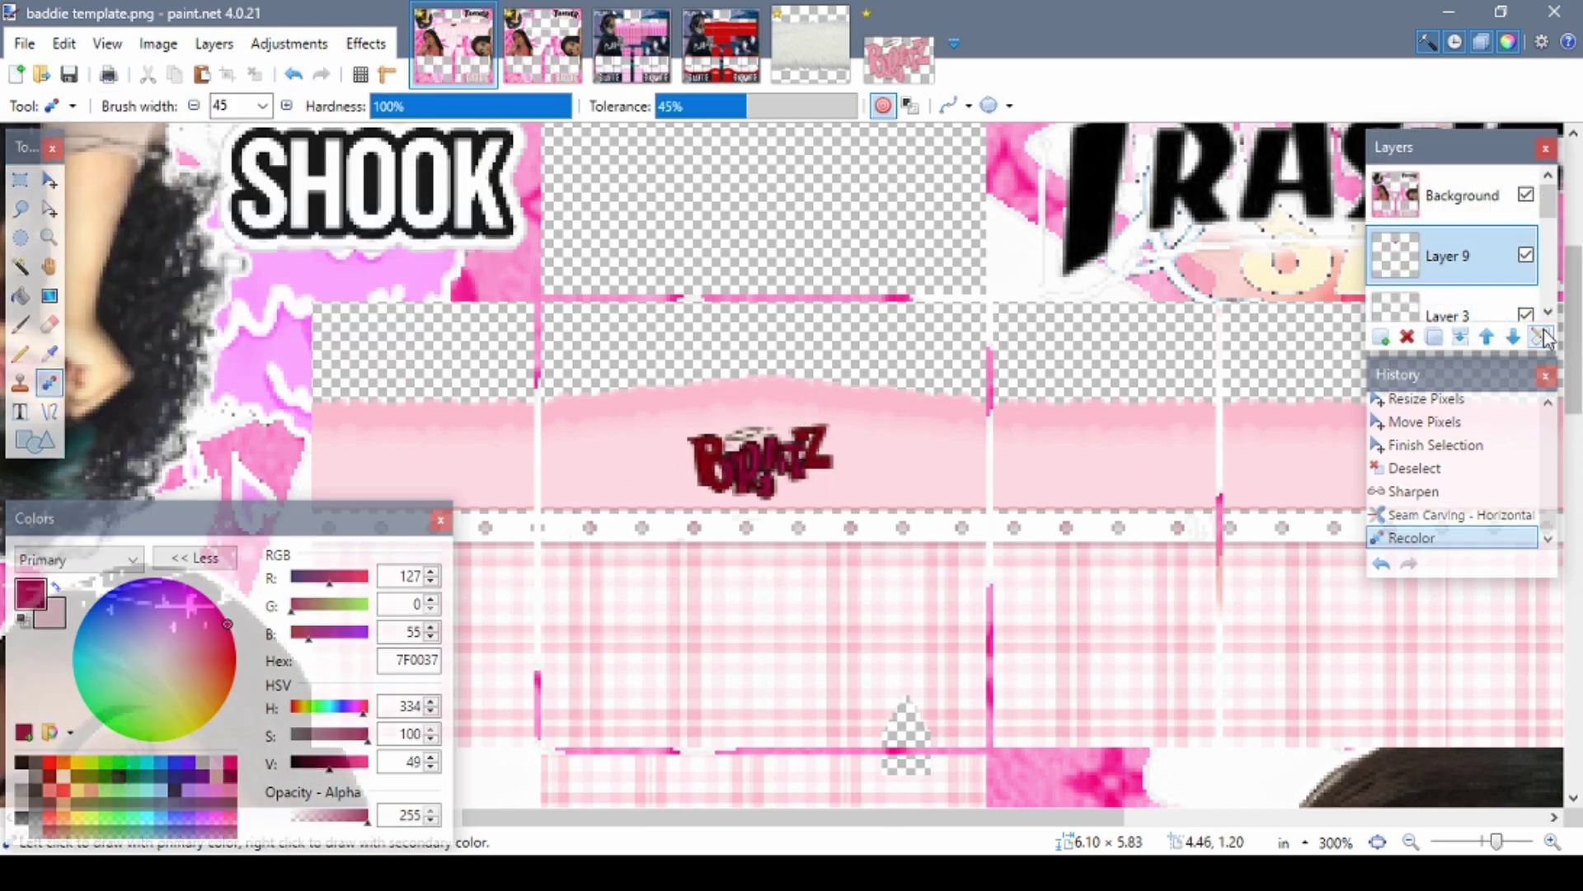
double_click(1451, 256)
left_click_drag(1102, 268, 1132, 256)
left_click(1119, 452)
- Select the Bratz logo on Layer 9 with a rectangle, move it slightly upward on the tube top, and deselect
key("s")
left_click_drag(671, 413, 859, 542)
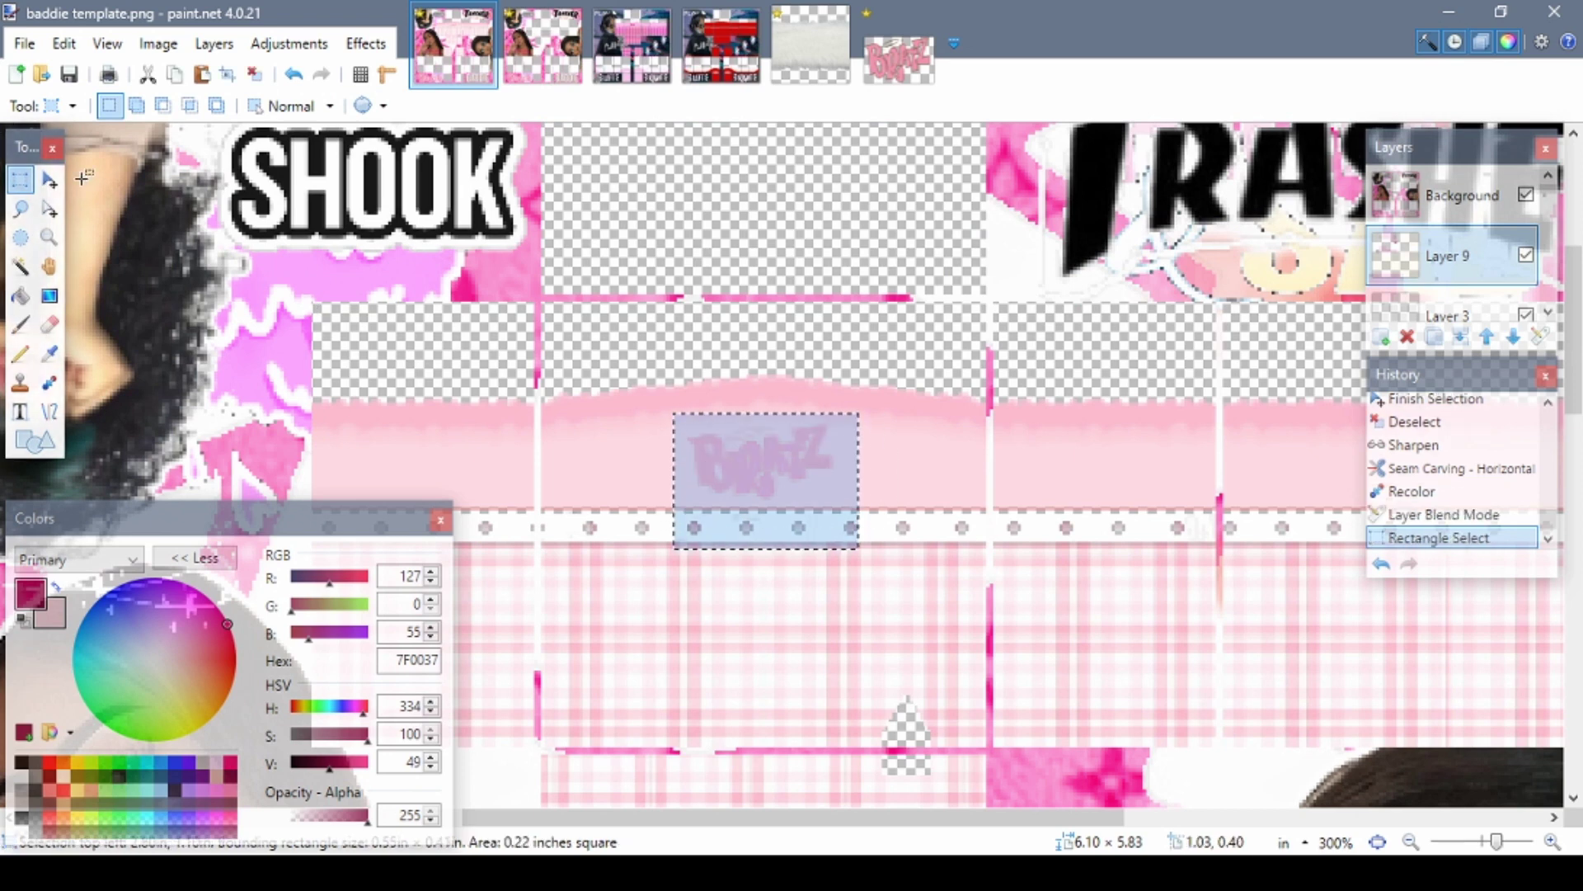
key("m")
left_click(797, 498)
key("ctrl+d")
- Use the Magic Wand at 45% tolerance to select the area around the Bratz logo and its inner letter gaps, and erase the leftover pixels
key("s")
key("s")
key("s")
key("s")
left_click(894, 512)
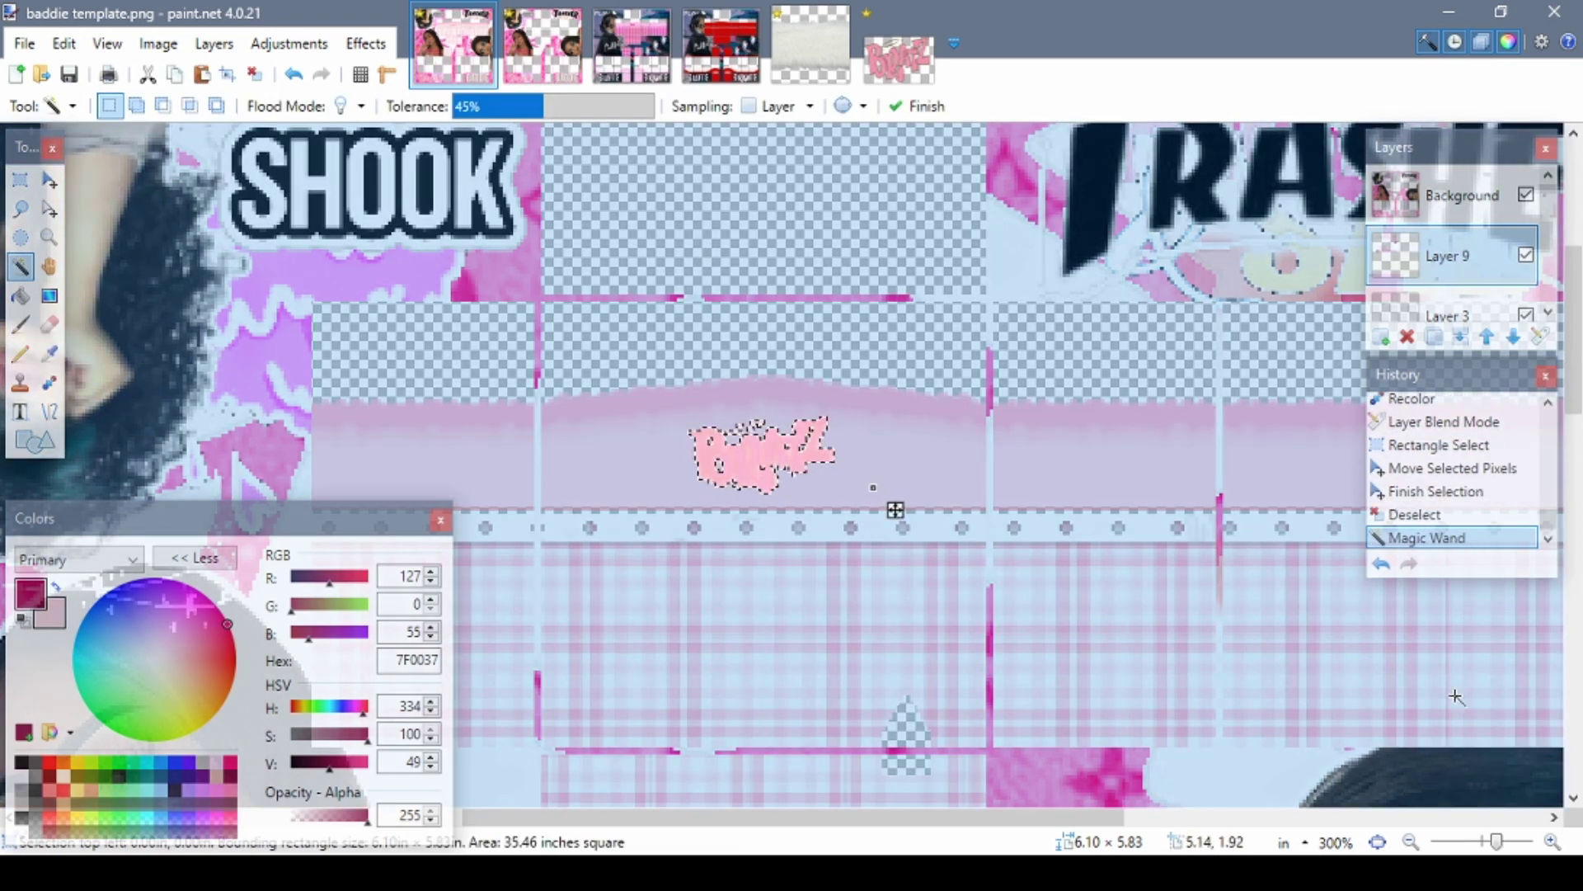
scroll(783, 463, "up", 6)
left_click(926, 577)
left_click(547, 467)
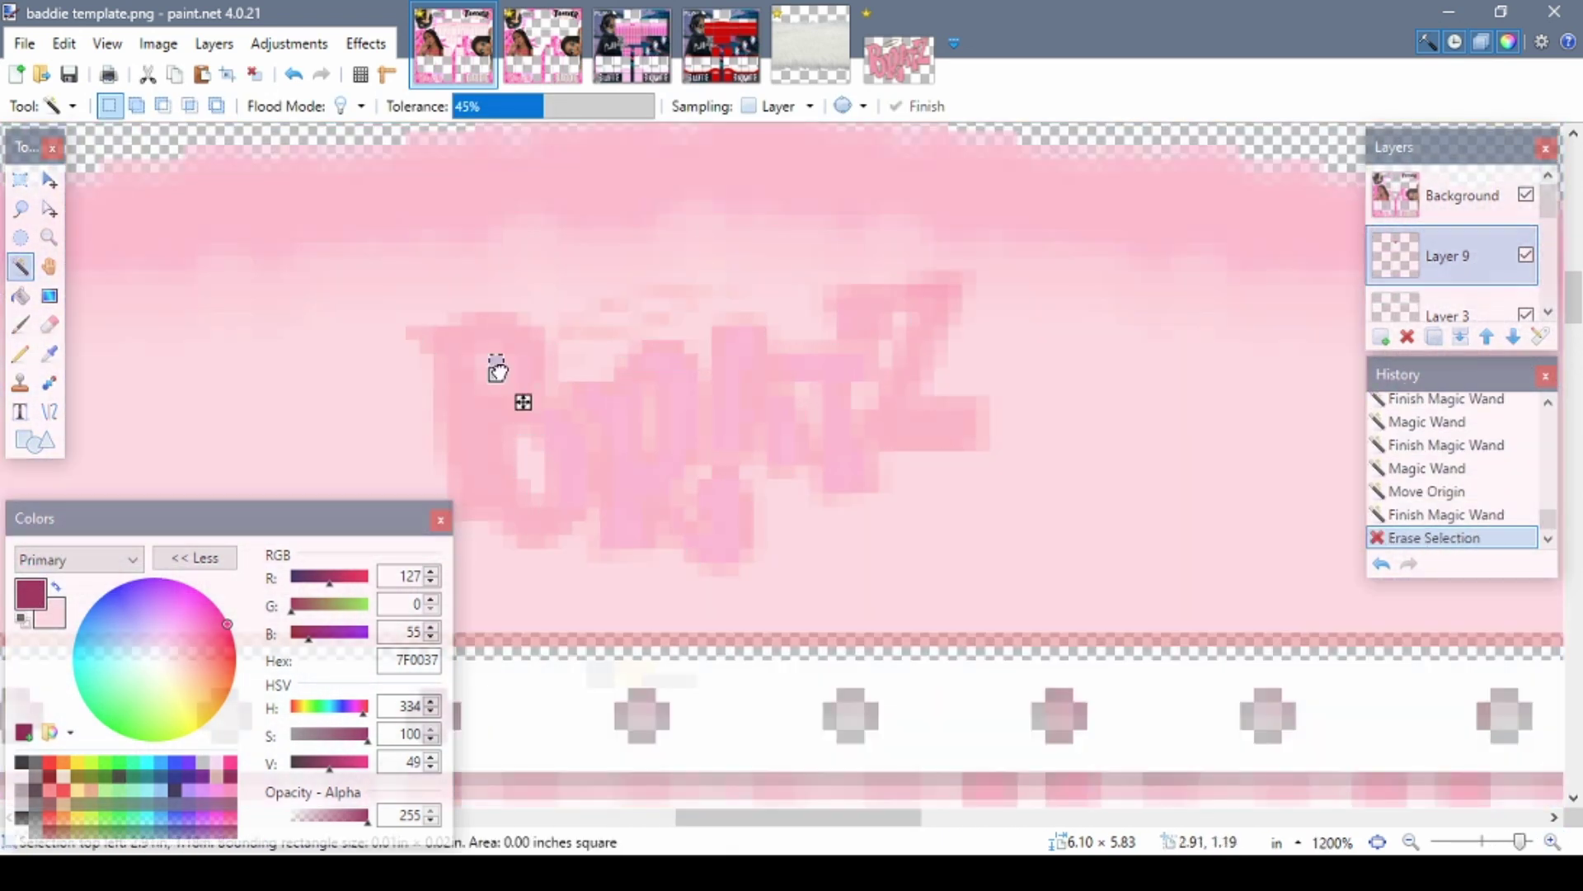
key("Delete")
- Erase stray pixels between the Bratz letters using Magic Wand selections at 23% tolerance
left_click(649, 416)
left_click_drag(544, 106, 499, 105)
left_click(763, 445)
key("Delete")
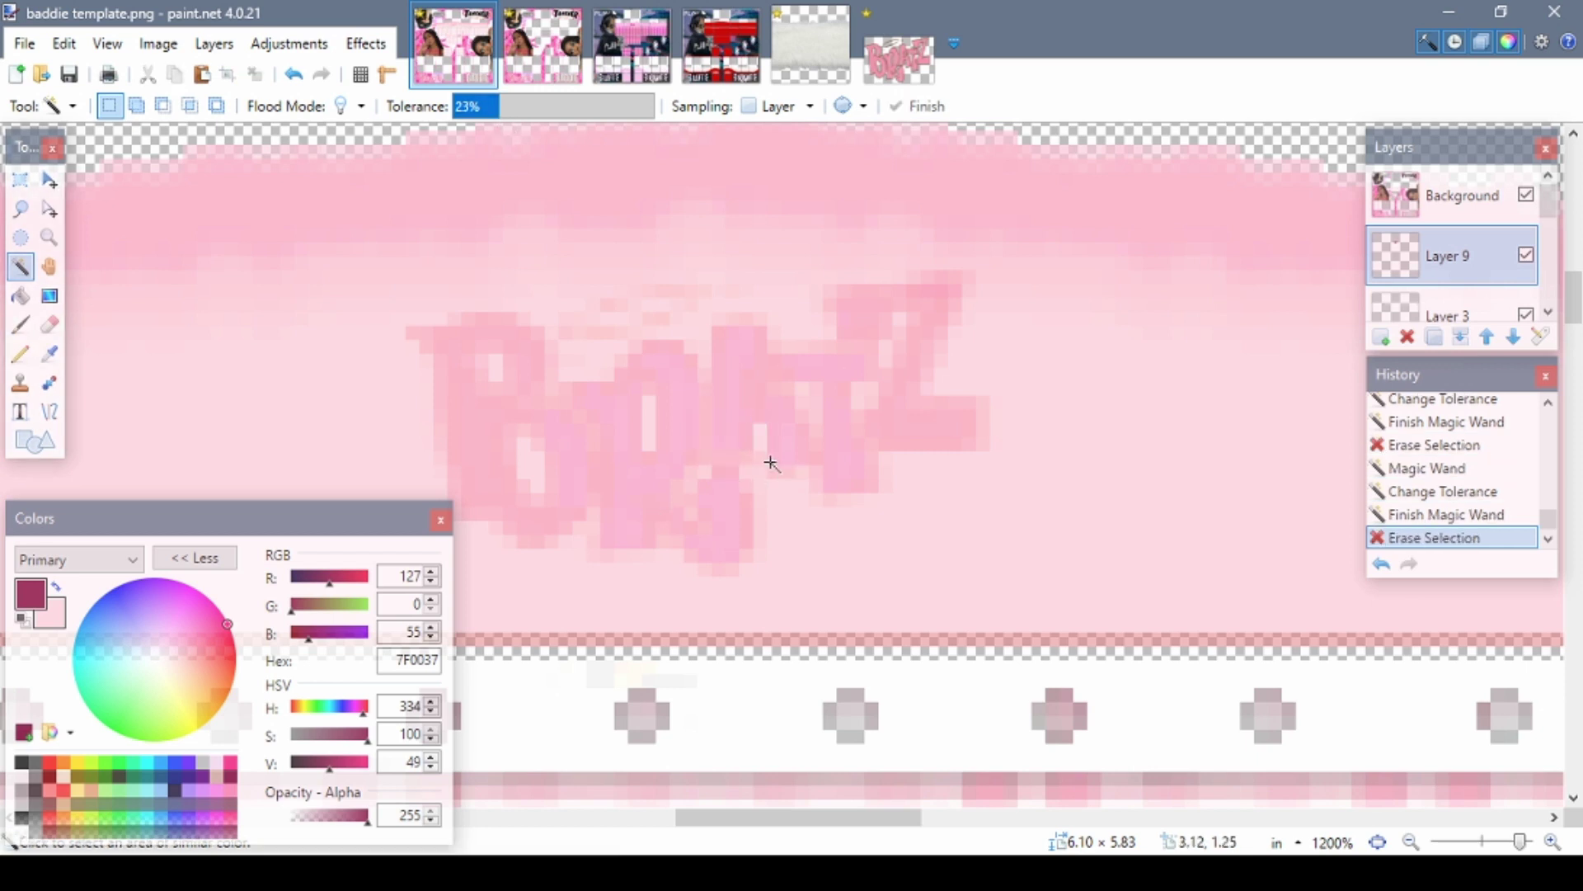
left_click(925, 418)
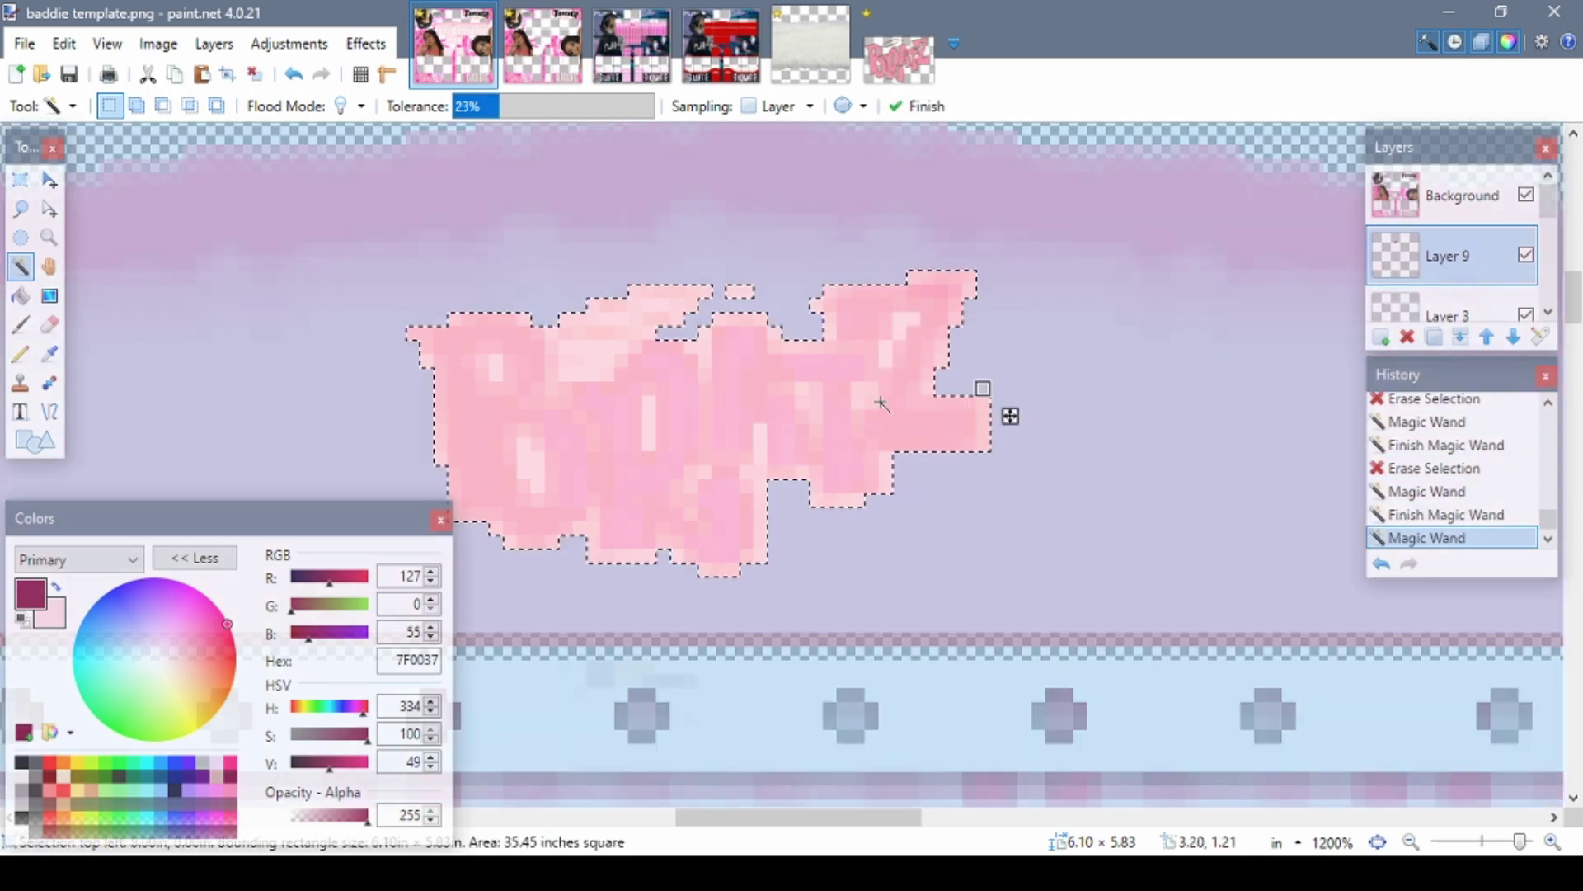
key("Delete")
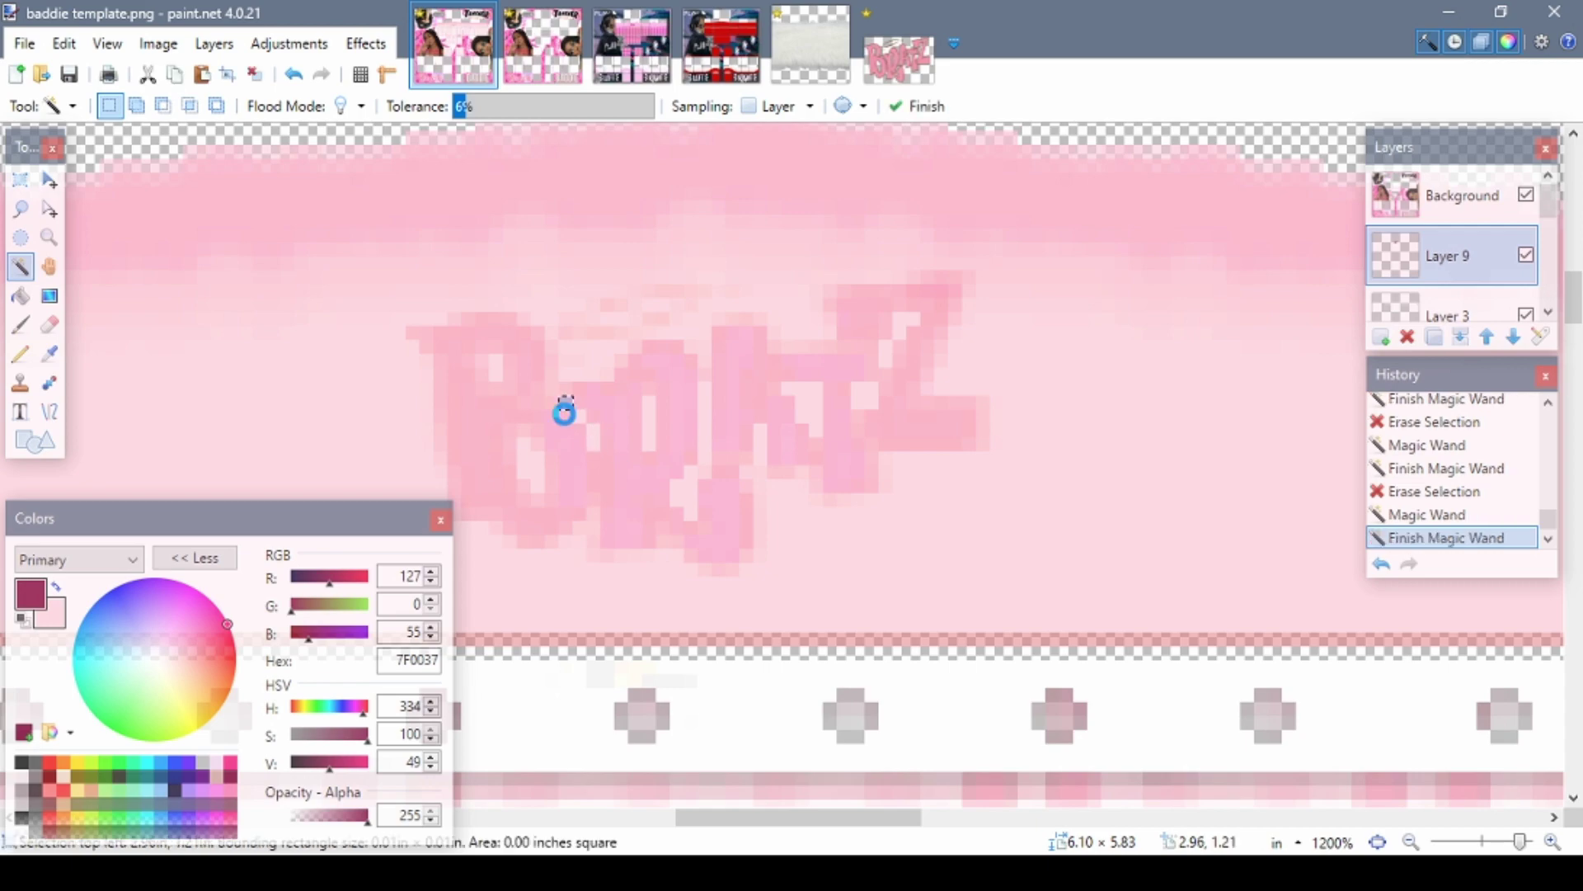
- Copy the lower leg and foot strip, about 6.07 × 1.40 inches, from the Pink Barbie 2-piece image onto a new layer of the baddie template
left_click(1409, 841)
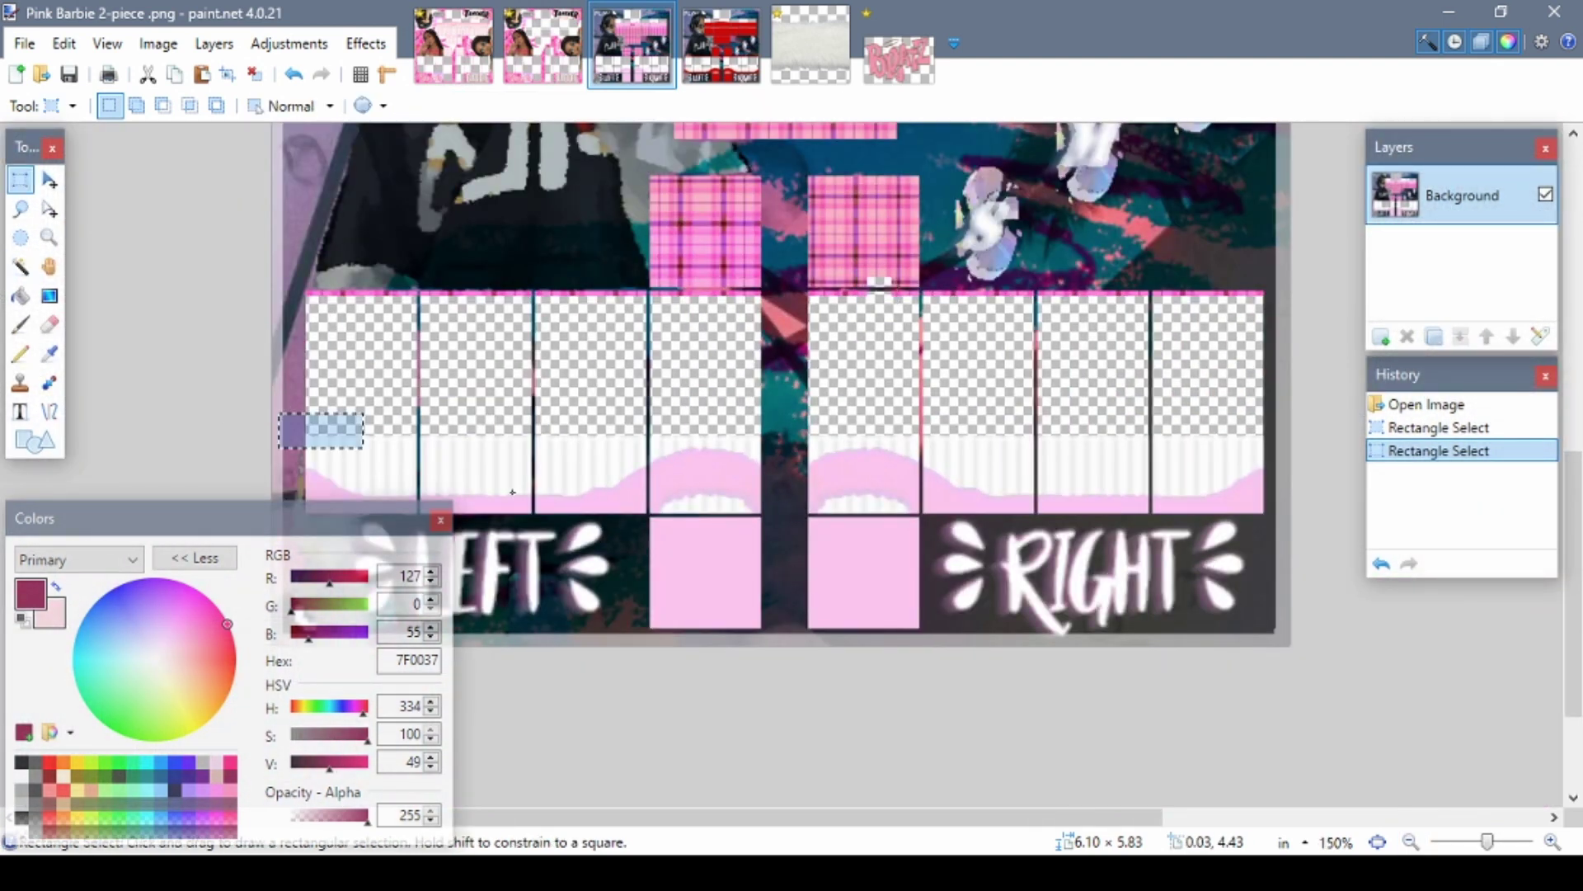
left_click_drag(278, 412, 1292, 646)
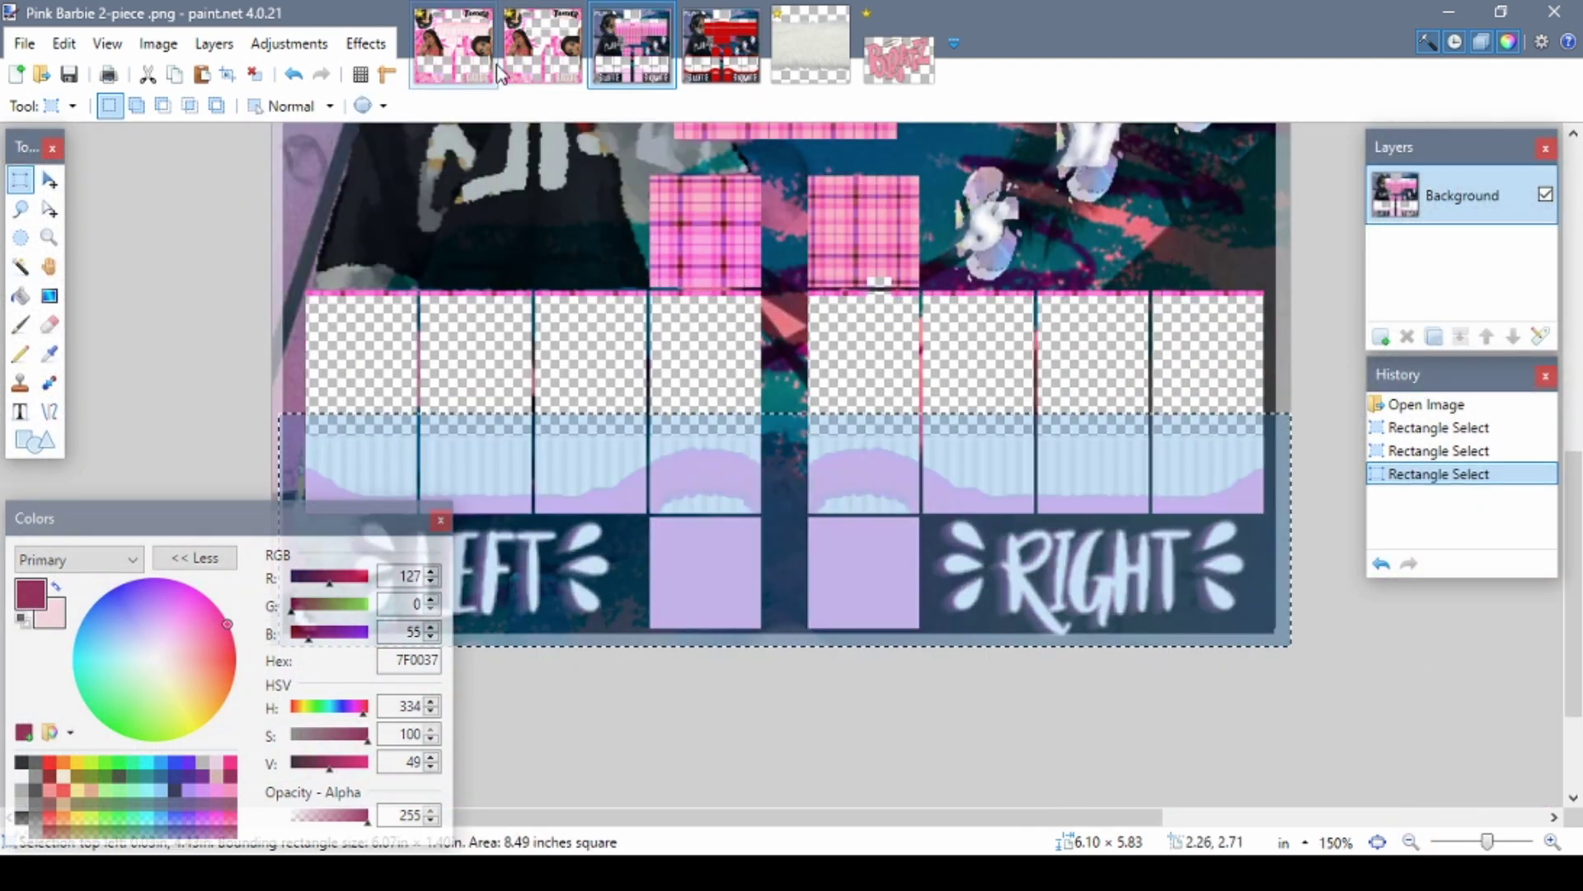
left_click(493, 72)
key("ctrl+shift+n")
key("ctrl+v")
key("ctrl+d")
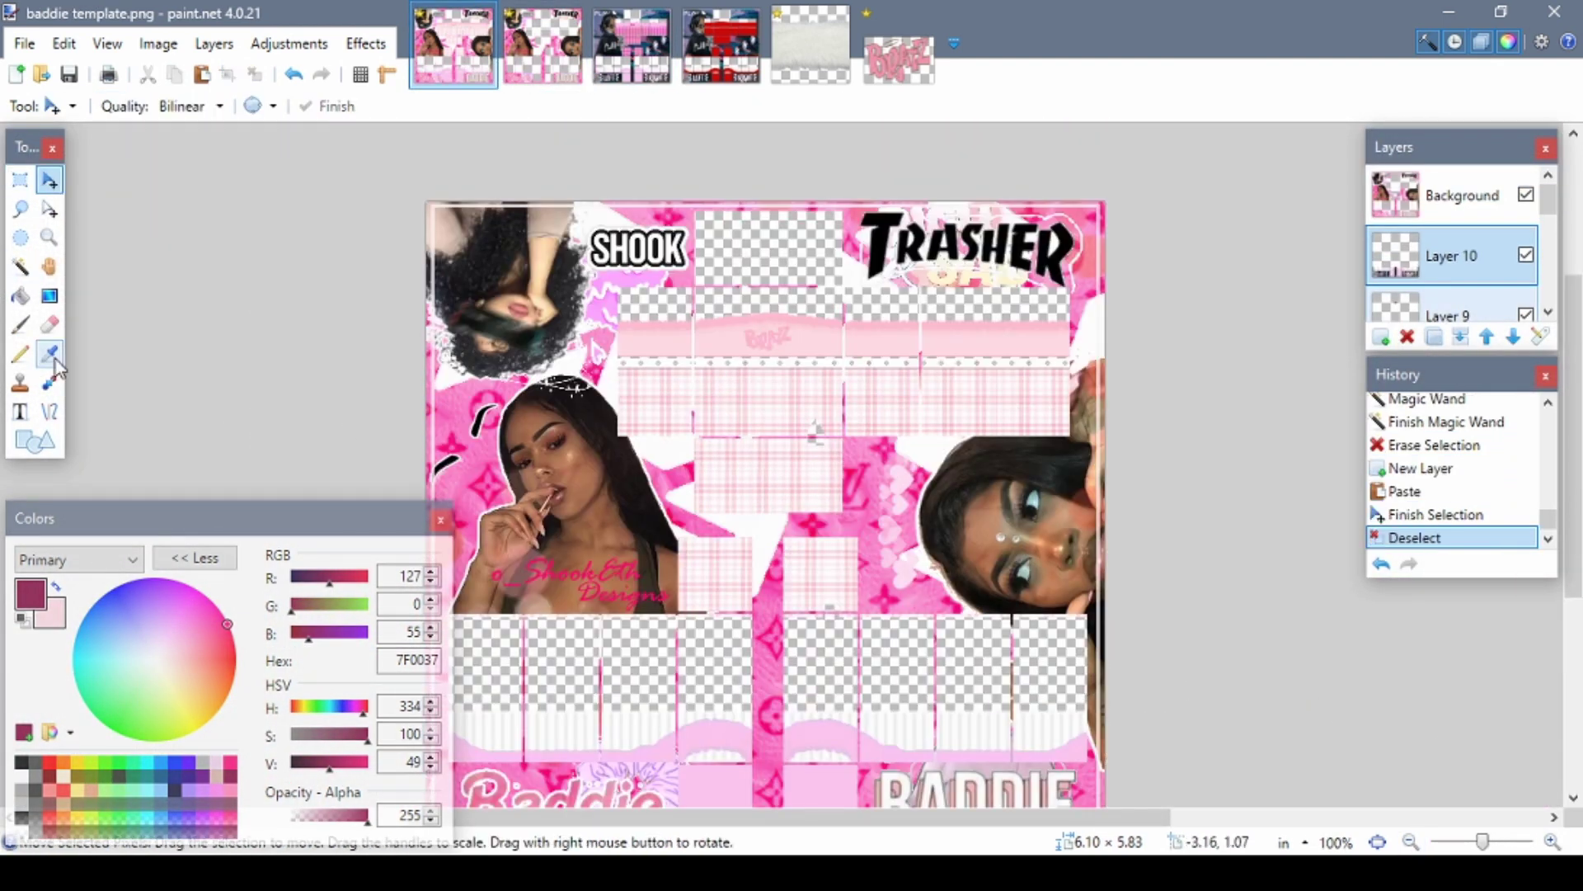
- Recolor the pasted lower leg and foot pieces on Layer 10 in light pink FEDAE3 with a 45-pixel brush at 51% tolerance
key("x")
left_click(50, 382)
scroll(889, 668, "down", 3)
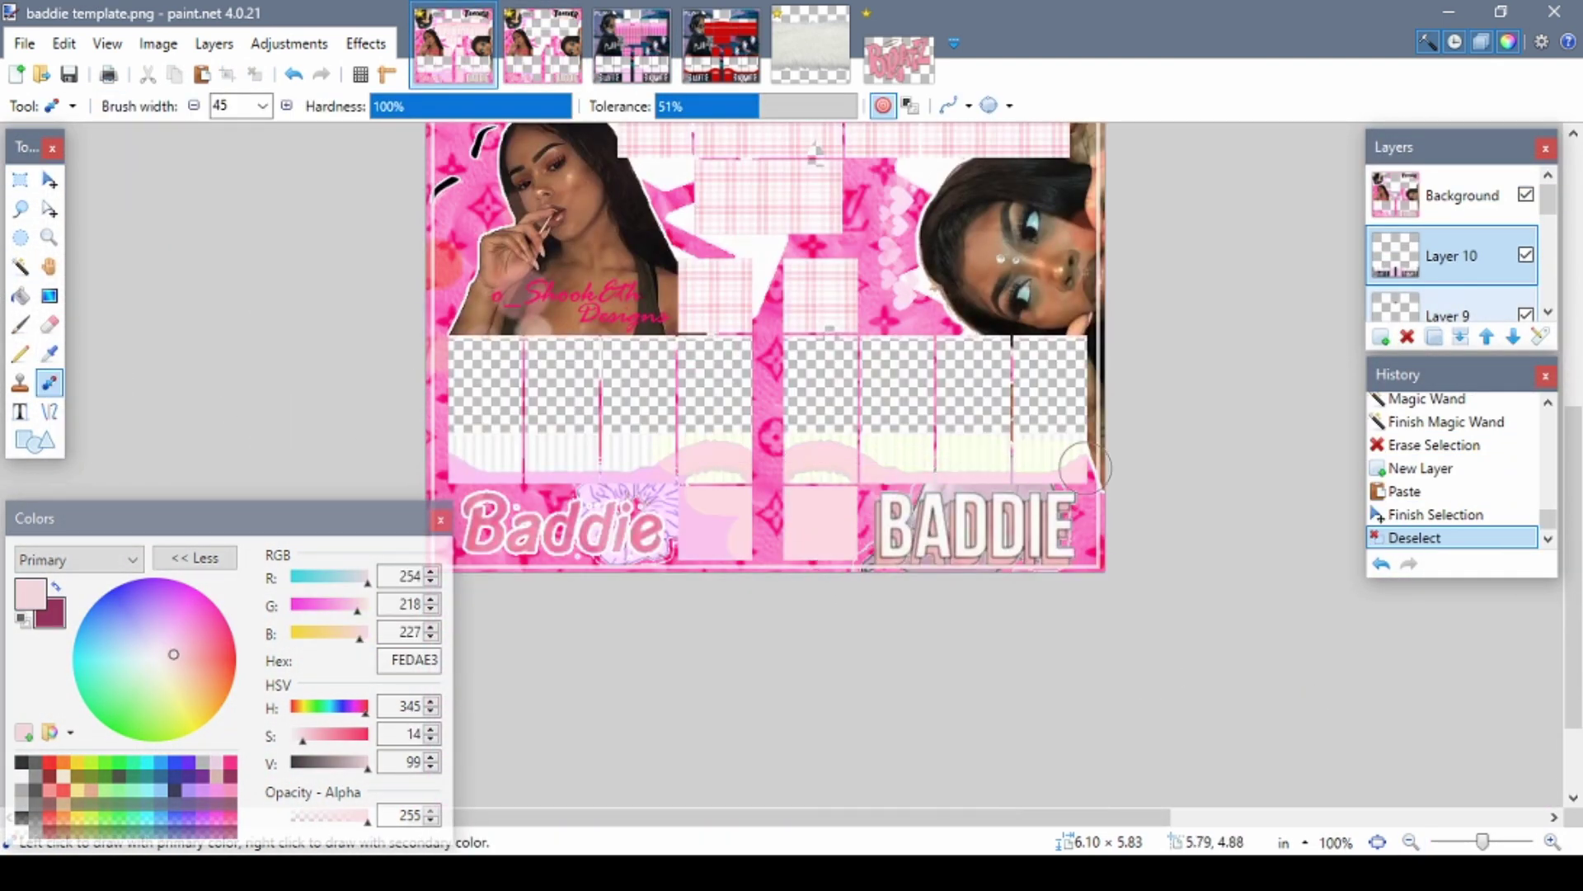
left_click(604, 459)
scroll(1187, 520, "up", 3)
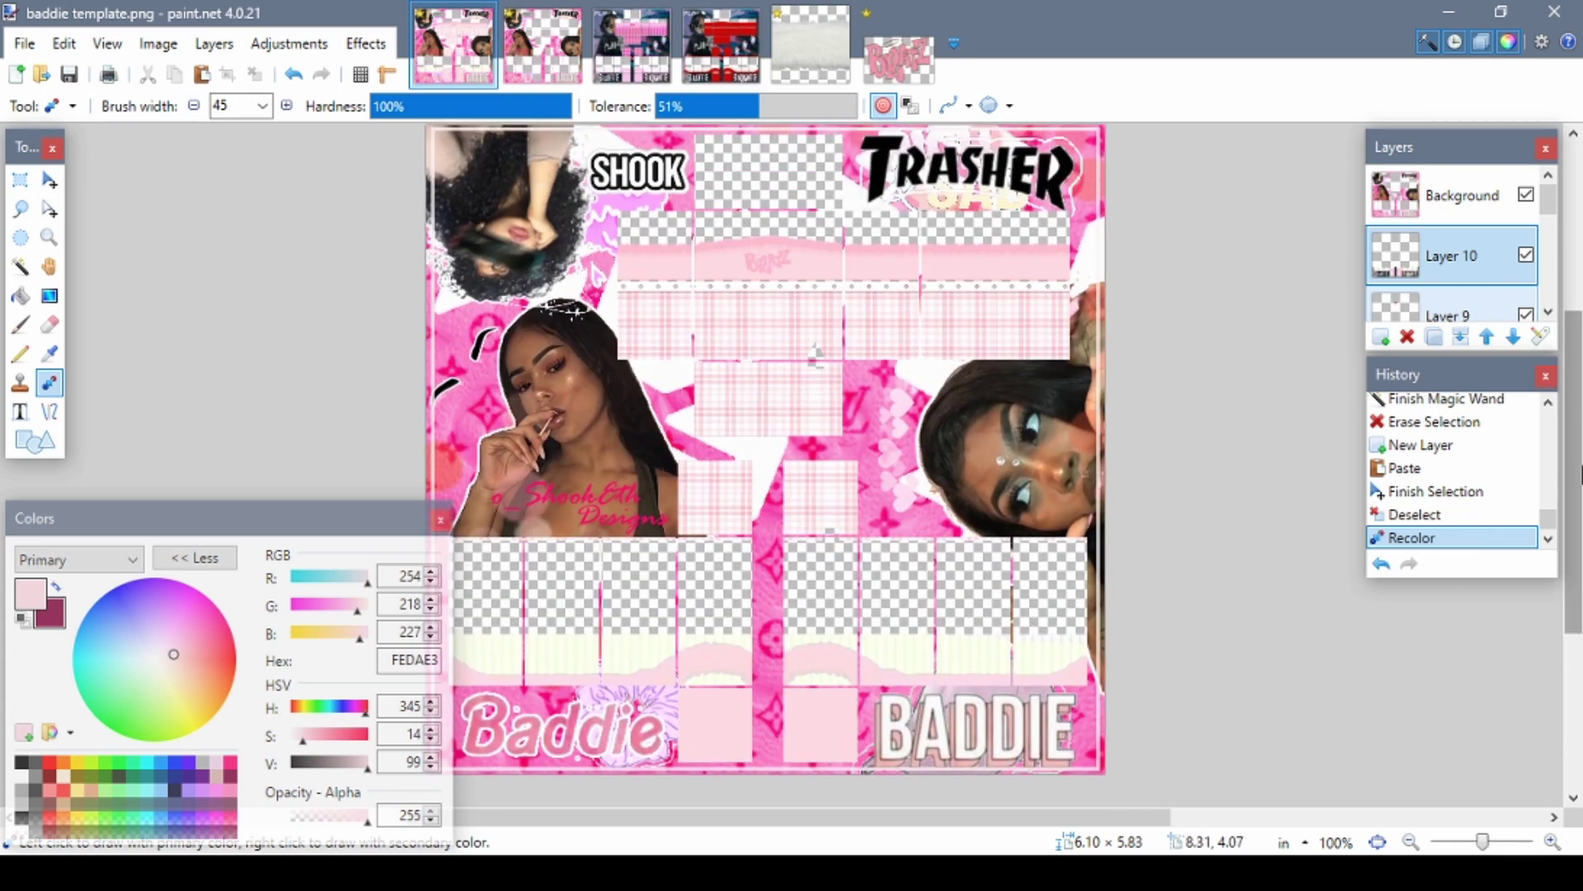